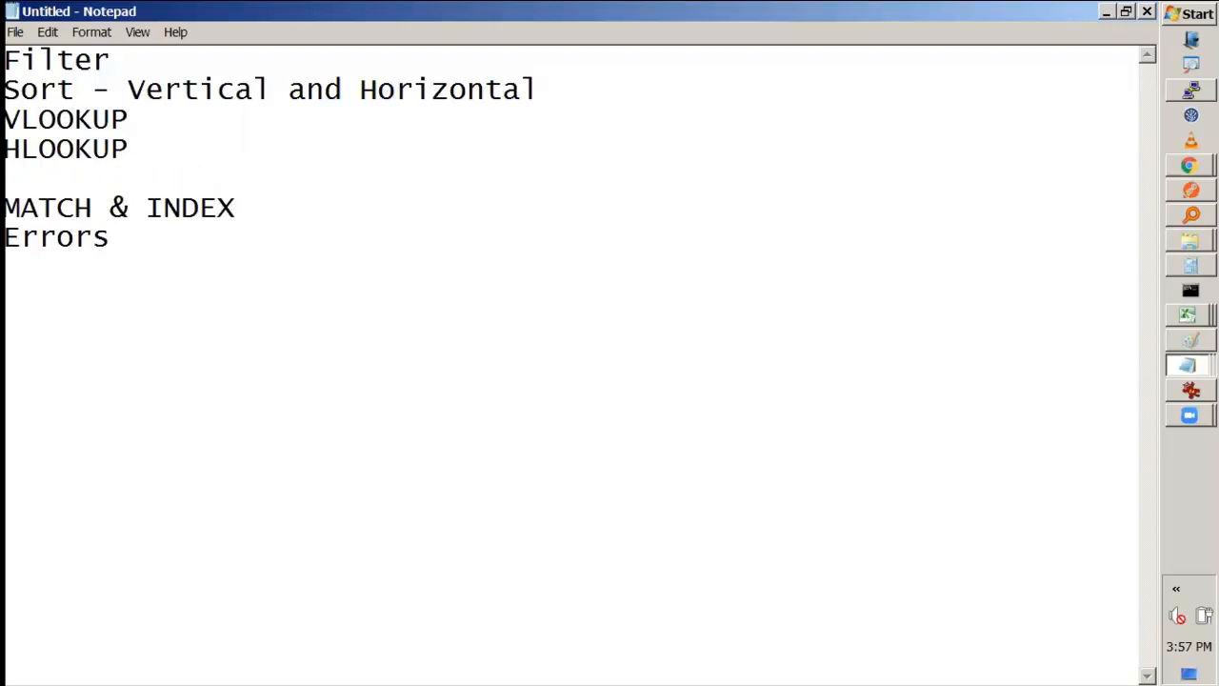
{"action": "type", "text": "K"}
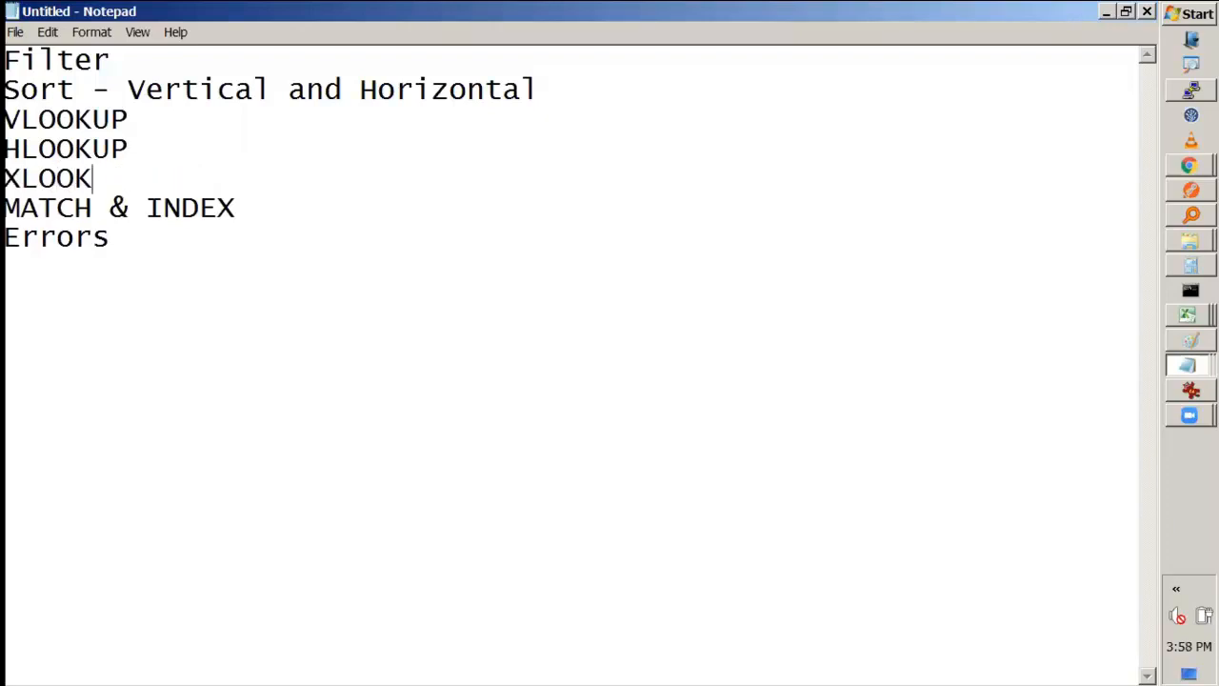
{"action": "type", "text": "UP"}
{"action": "key", "text": "shift+Home"}
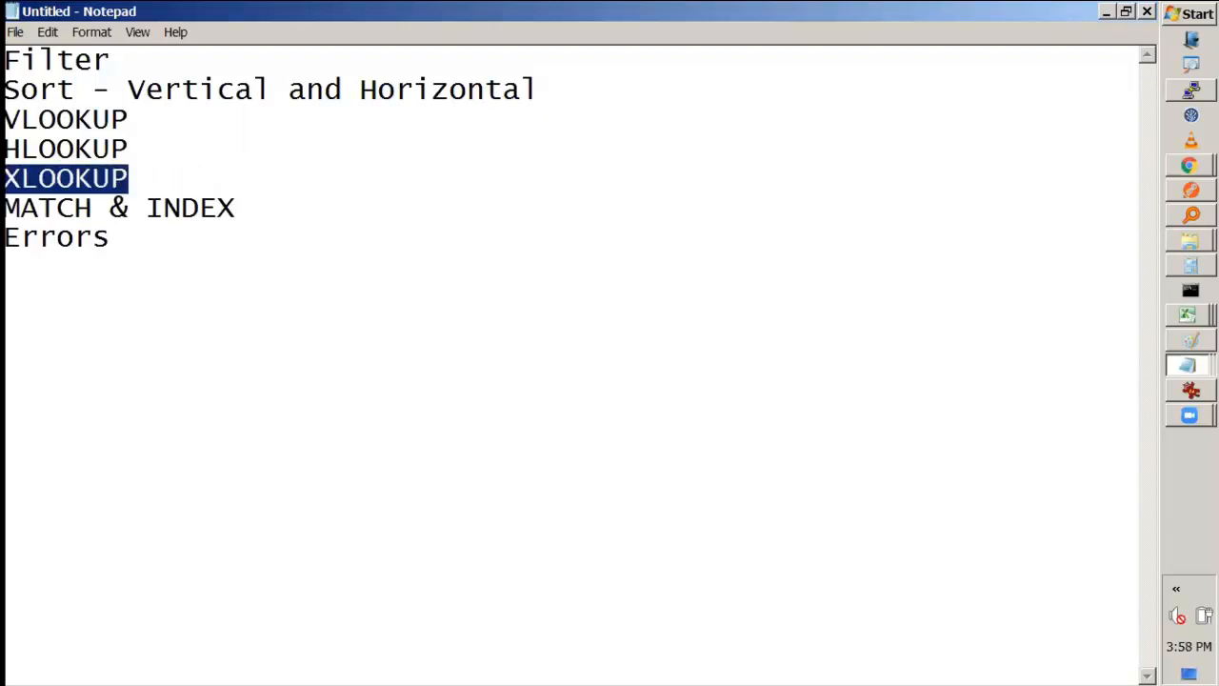
{"action": "key", "text": "Delete"}
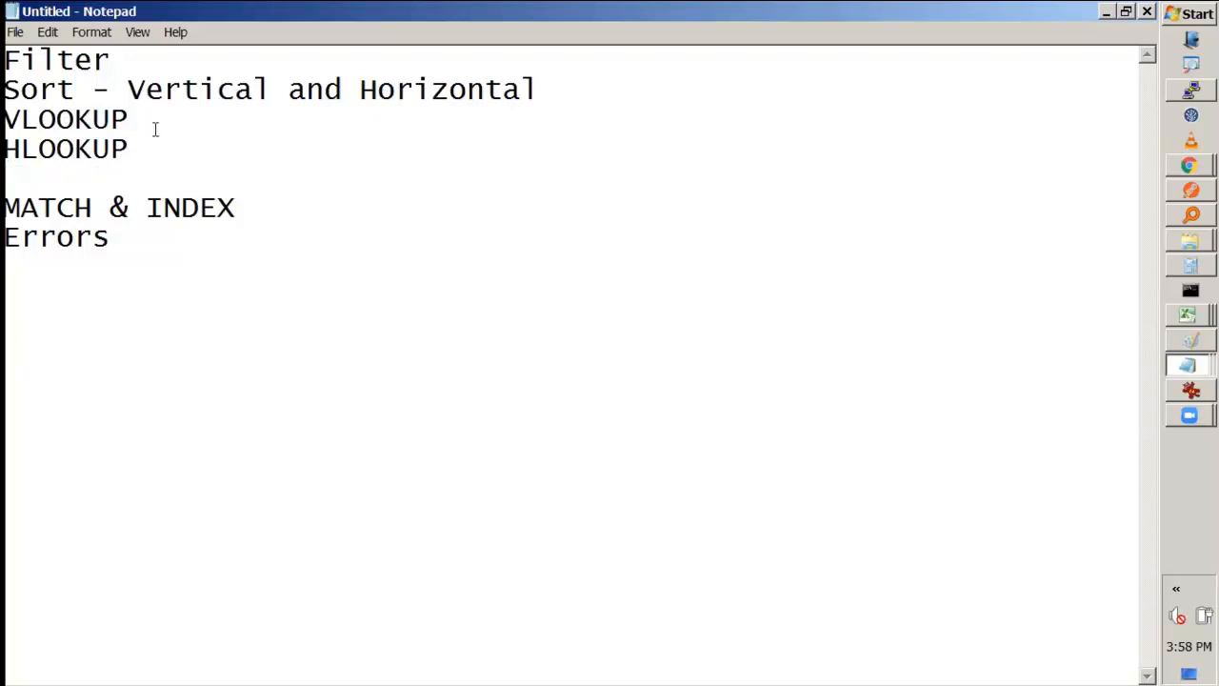
Insert a blank line above VLOOKUP in the notes and expand that entry to "Vertical LOOKUP"
{"action": "key", "text": "Return"}
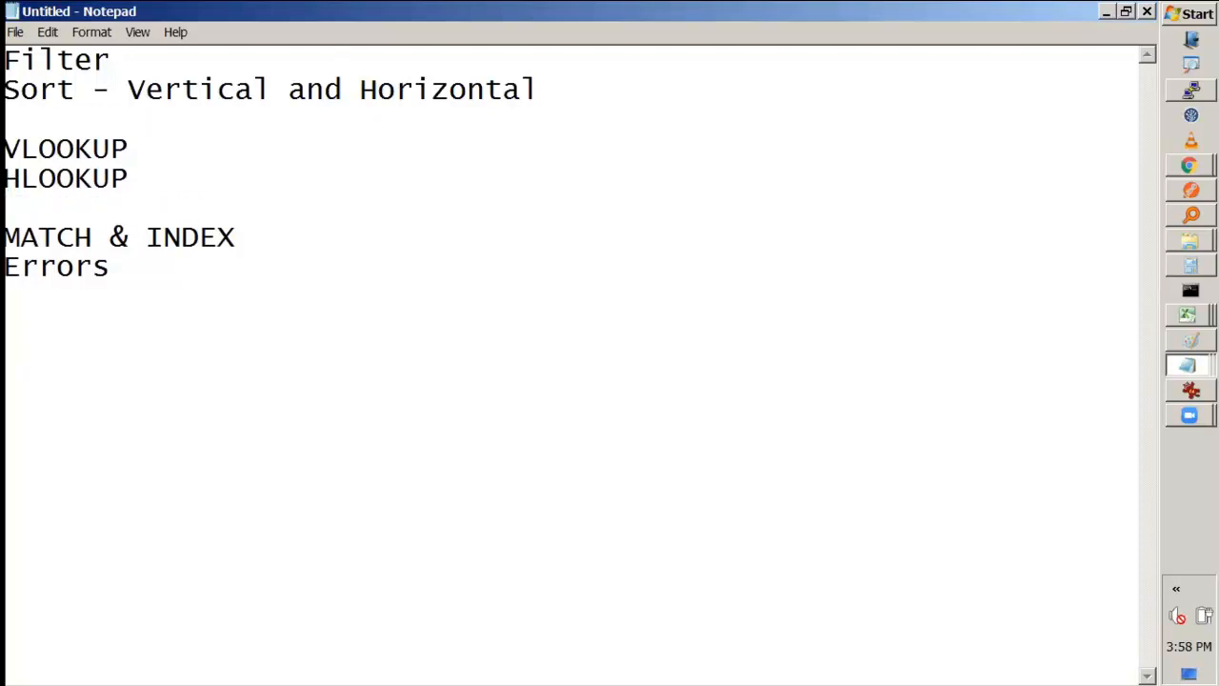
{"action": "key", "text": "shift+Right"}
{"action": "key", "text": "Right"}
{"action": "type", "text": "et"}
{"action": "key", "text": "BackSpace"}
{"action": "type", "text": "rtical"}
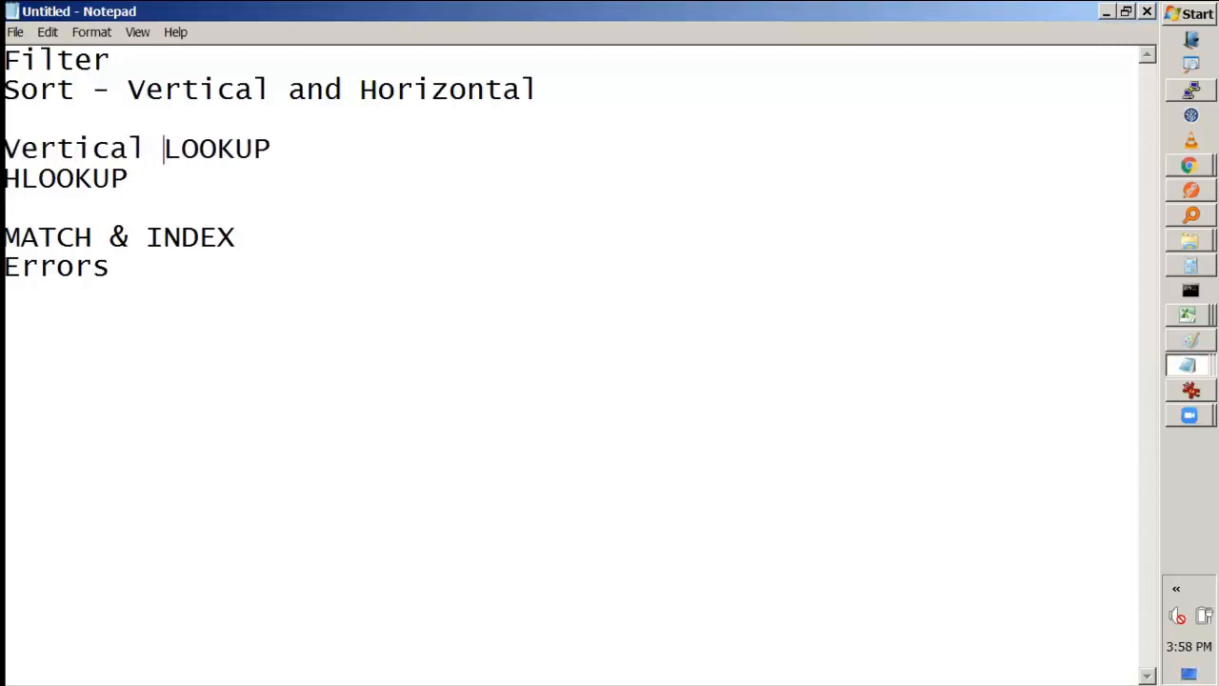
Expand the HLOOKUP entry in the notes to "Horizontal LOOKUP"
{"action": "key", "text": "Down"}
{"action": "key", "text": "Left"}
{"action": "type", "text": "orizontl"}
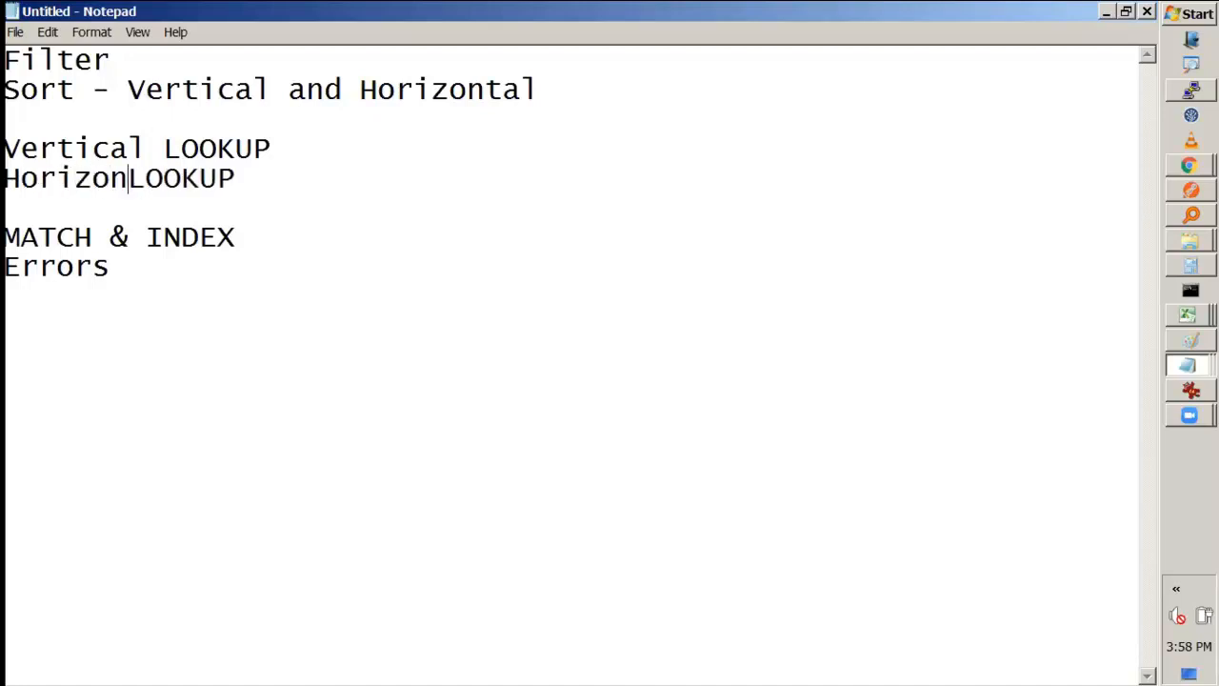
{"action": "key", "text": "BackSpace"}
{"action": "type", "text": "al"}
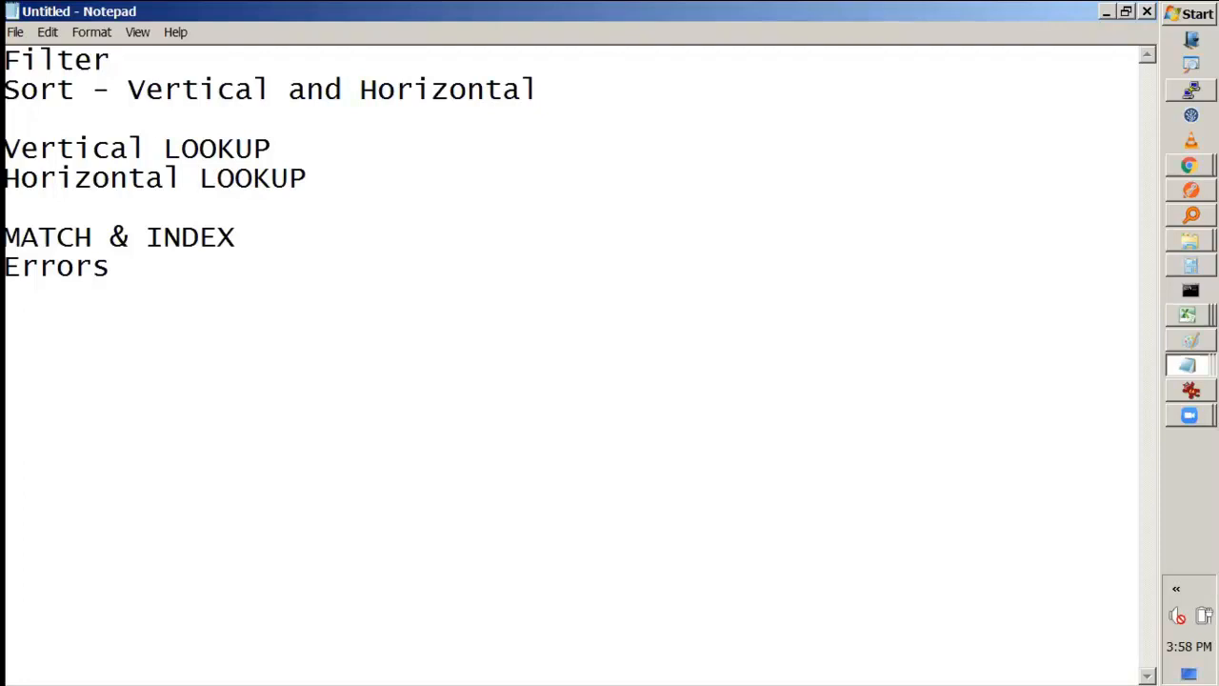
Switch to Excel and open the recent file Abridged-GradingAssignment-report (5).csv
{"action": "key", "text": "alt+Tab"}
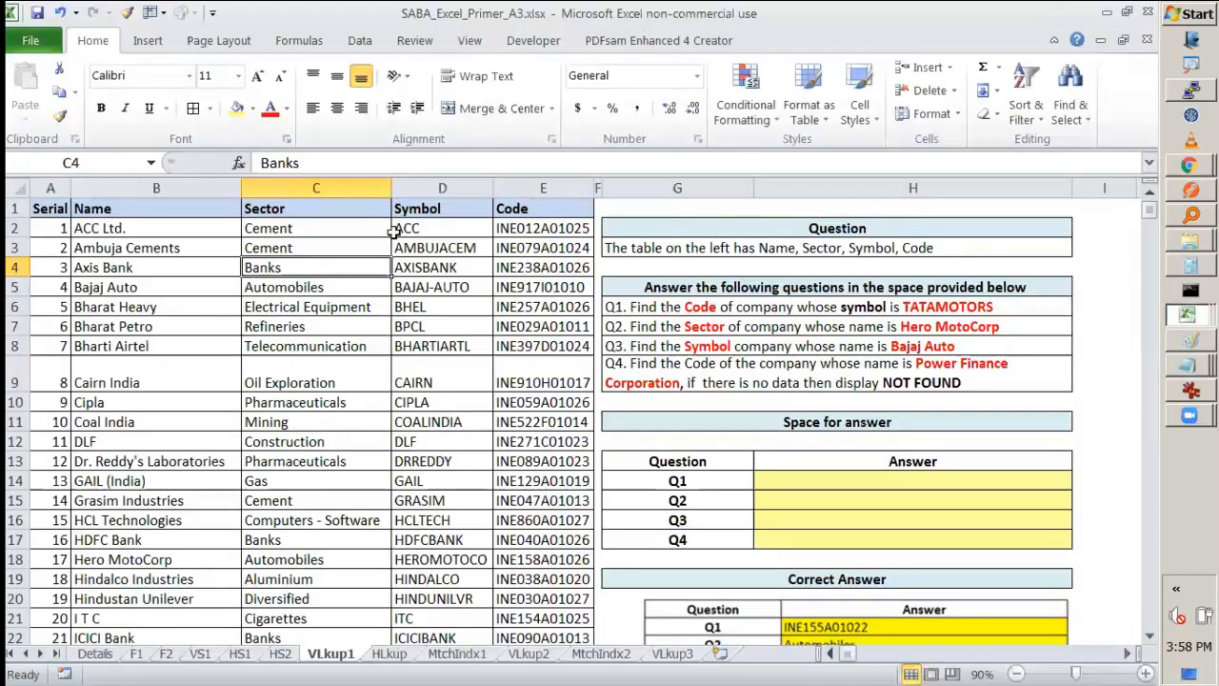
{"action": "scroll", "coordinate": [478, 319], "scroll_direction": "up", "scroll_amount": 4}
{"action": "scroll", "coordinate": [481, 315], "scroll_direction": "down", "scroll_amount": 1}
{"action": "scroll", "coordinate": [481, 312], "scroll_direction": "up", "scroll_amount": 1}
{"action": "left_click", "coordinate": [13, 42]}
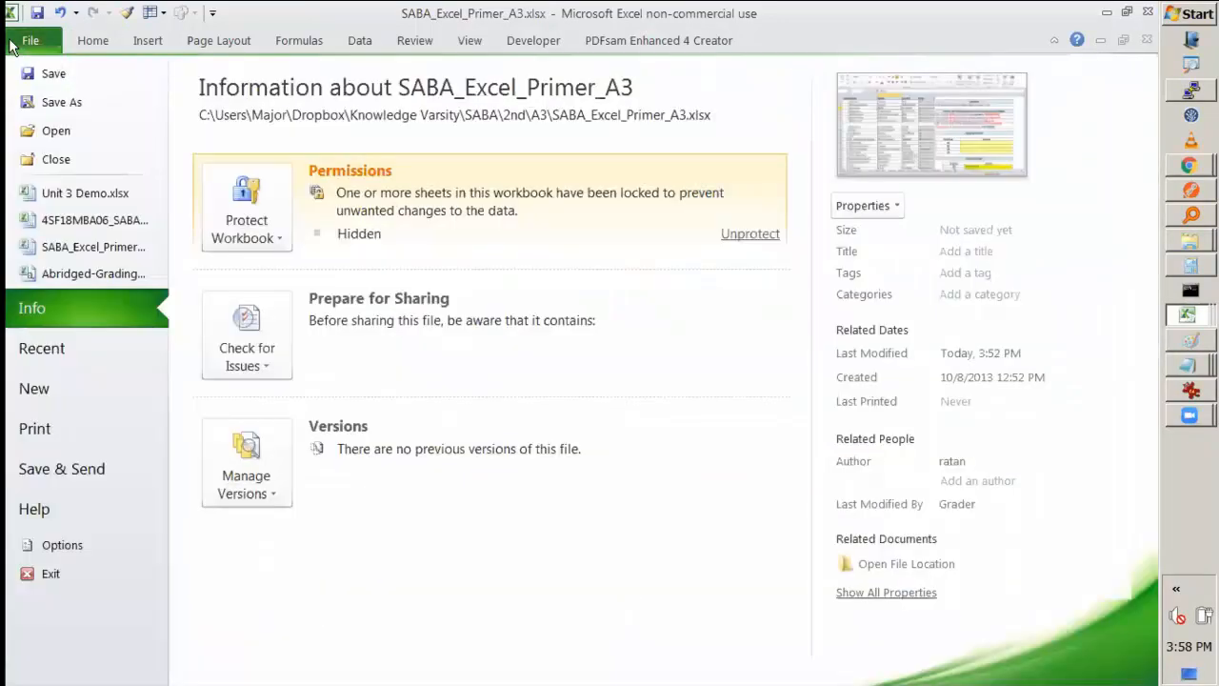
{"action": "left_click", "coordinate": [111, 275]}
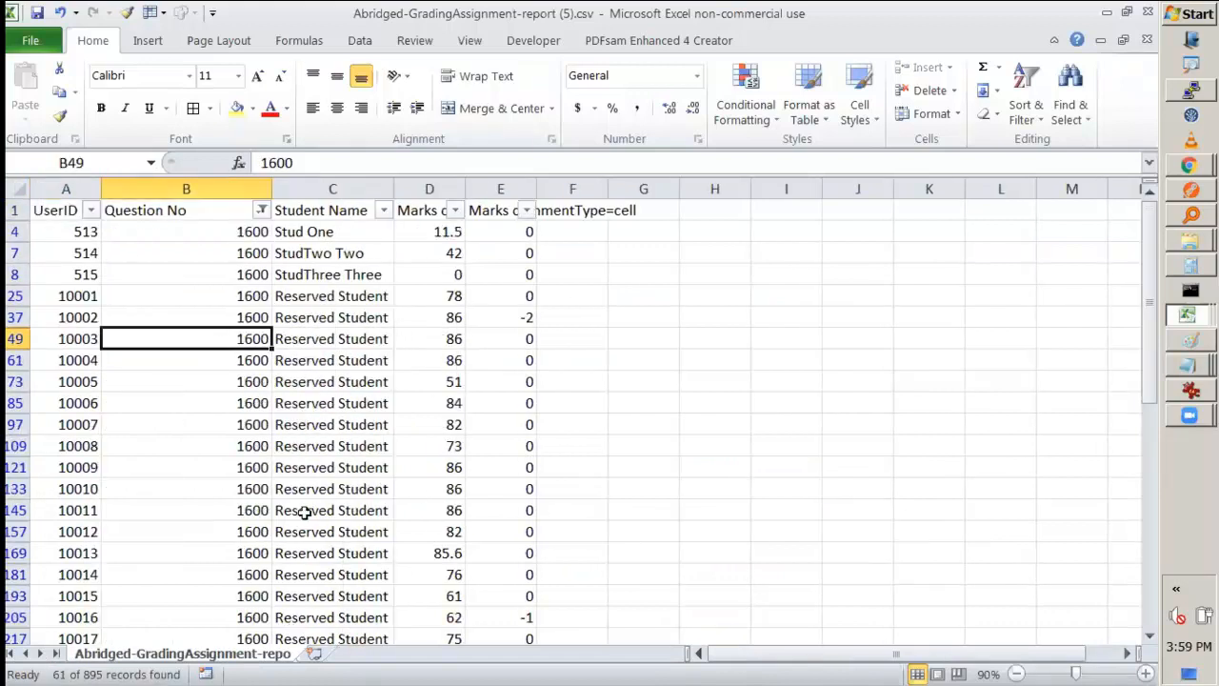
Add a new worksheet to the grading report workbook and widen its column A
{"action": "left_click", "coordinate": [64, 445]}
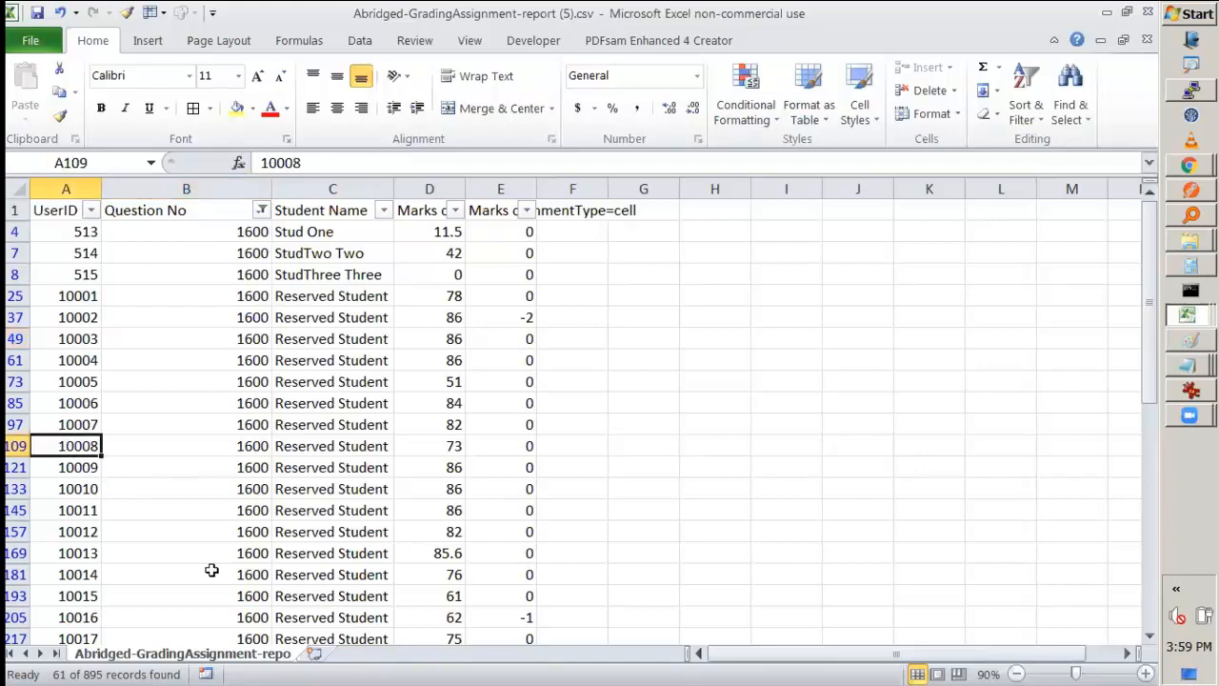
{"action": "left_click", "coordinate": [314, 653]}
{"action": "left_click_drag", "start_coordinate": [102, 188], "coordinate": [229, 189]}
{"action": "left_click", "coordinate": [196, 278]}
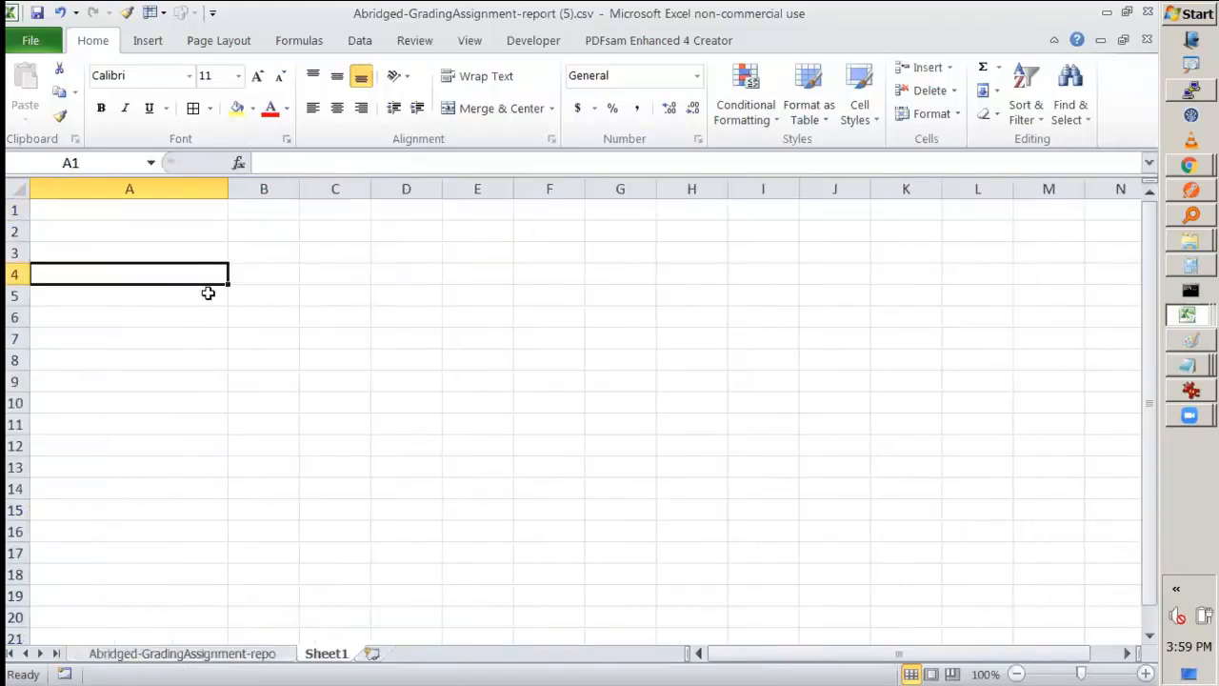
Enter 10001, 10005 and 10010 in cells A4 to A6 of the new worksheet
{"action": "type", "text": "10001"}
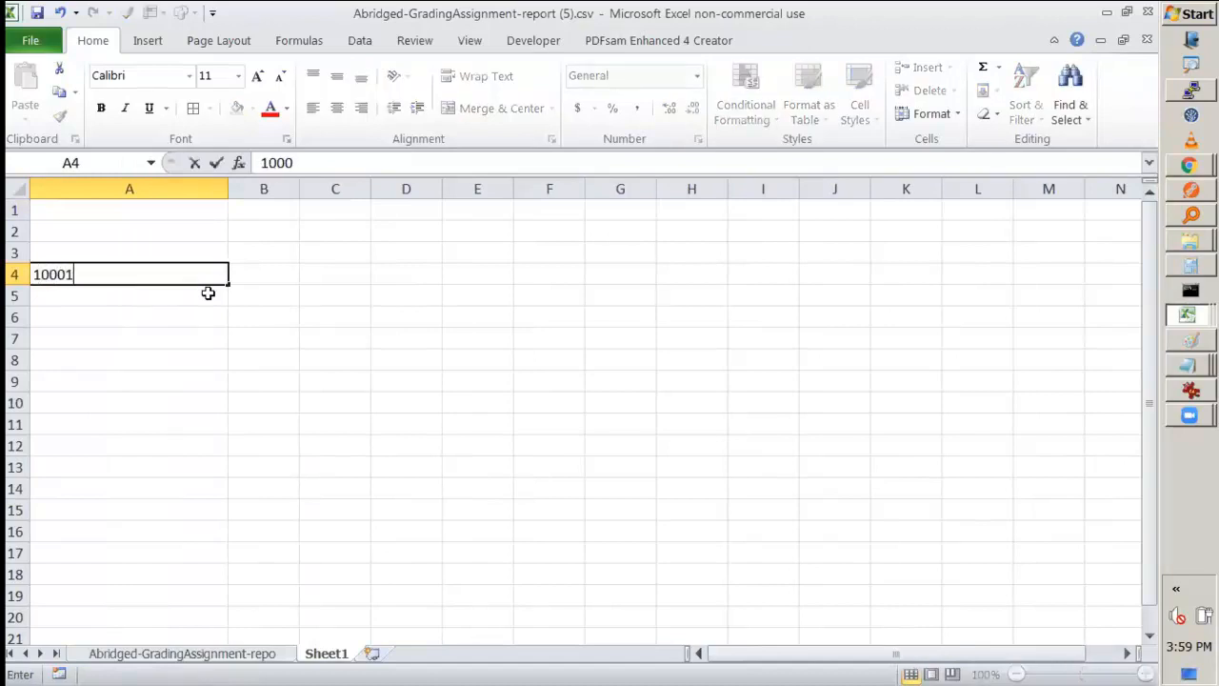
{"action": "key", "text": "Return"}
{"action": "type", "text": "1000"}
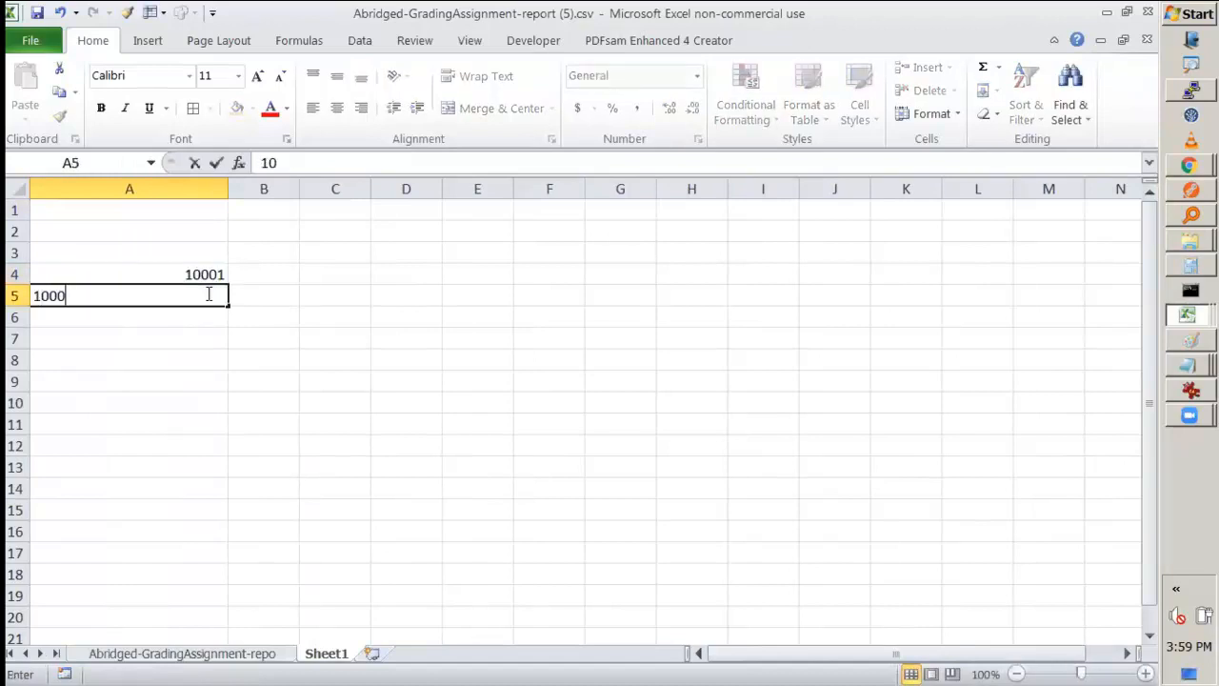
{"action": "type", "text": "5"}
{"action": "key", "text": "Return"}
{"action": "type", "text": "1000"}
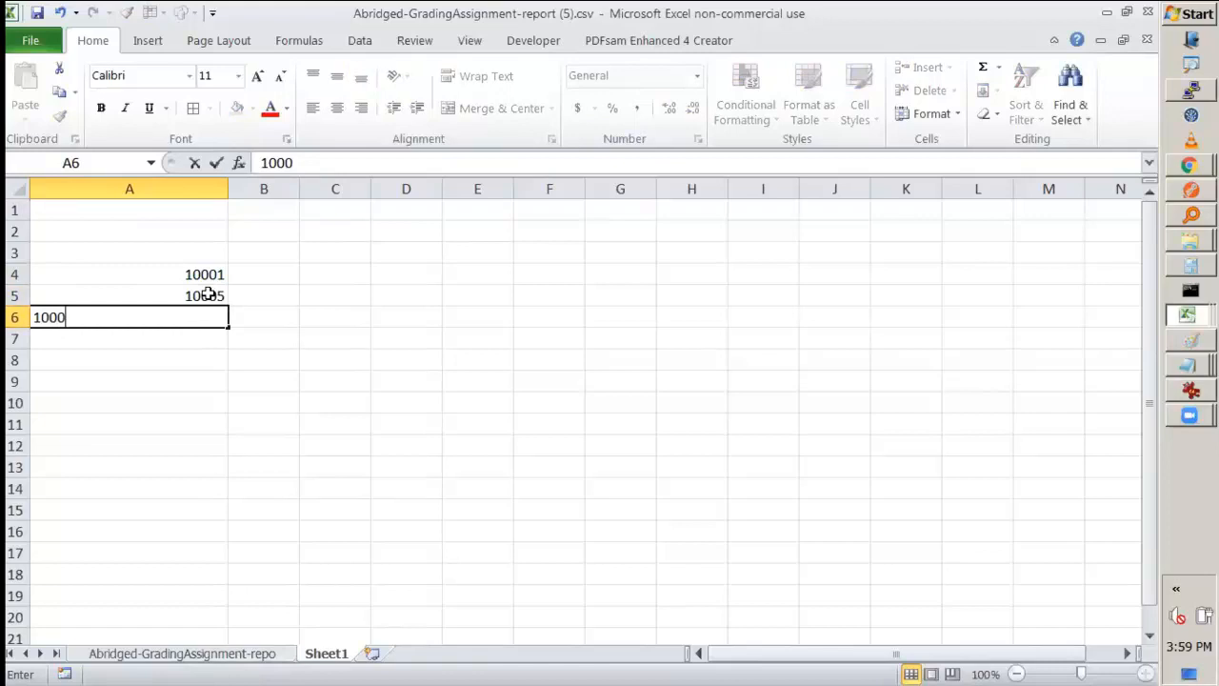
{"action": "type", "text": "0"}
Enter the heading UserID in cell A3 above the three numbers
{"action": "key", "text": "Right"}
{"action": "key", "text": "Up"}
{"action": "key", "text": "Up"}
{"action": "key", "text": "Left"}
{"action": "key", "text": "Up"}
{"action": "type", "text": "UserID"}
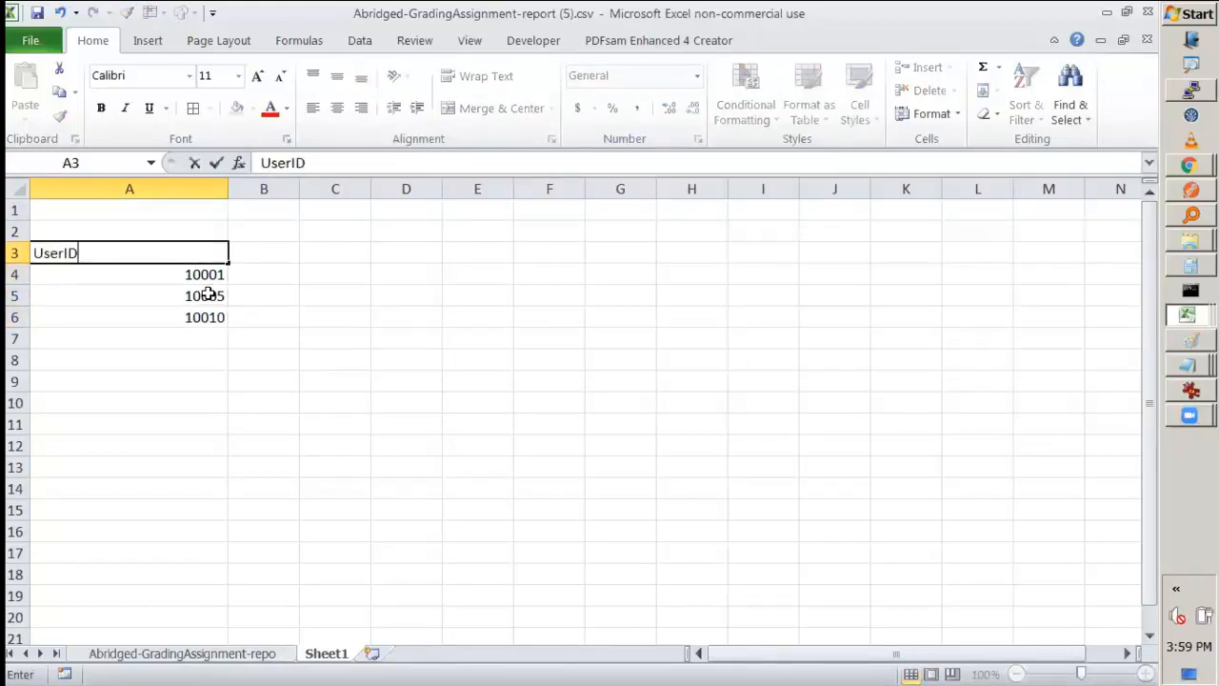
{"action": "key", "text": "Return"}
Filter the grading report sheet's UserID column to show only 10001, 10005 and 10010
{"action": "left_click", "coordinate": [223, 656]}
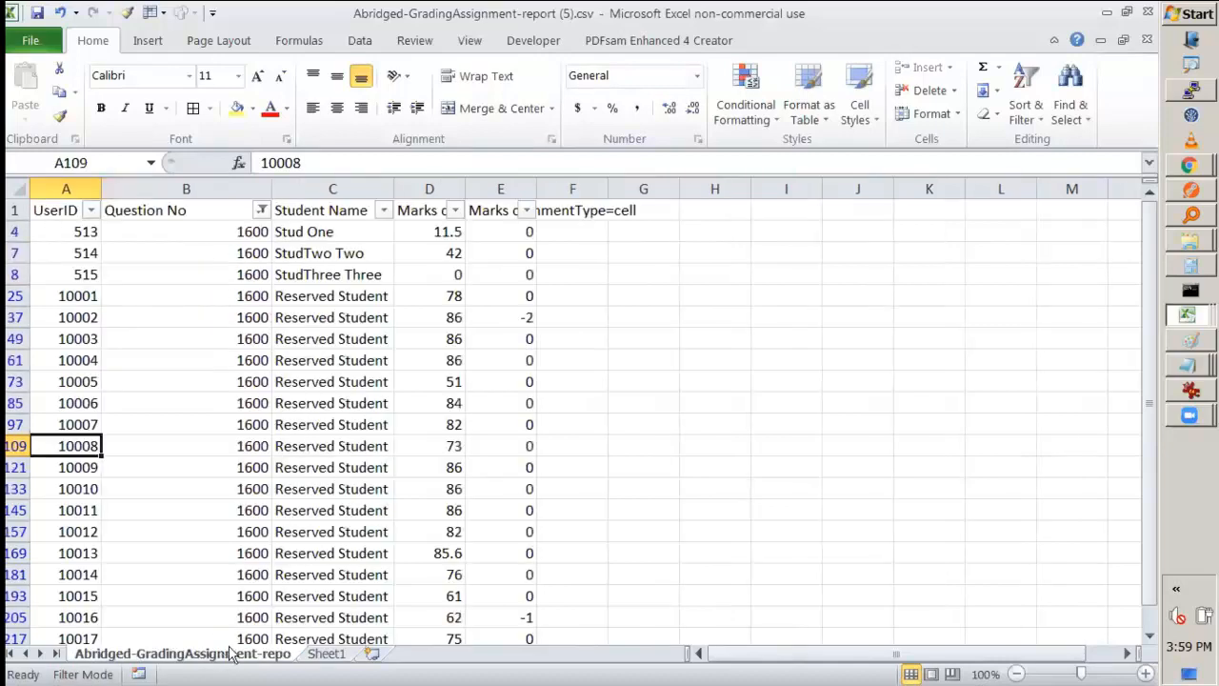
{"action": "left_click", "coordinate": [90, 209]}
{"action": "left_click", "coordinate": [84, 414]}
{"action": "left_click", "coordinate": [70, 477]}
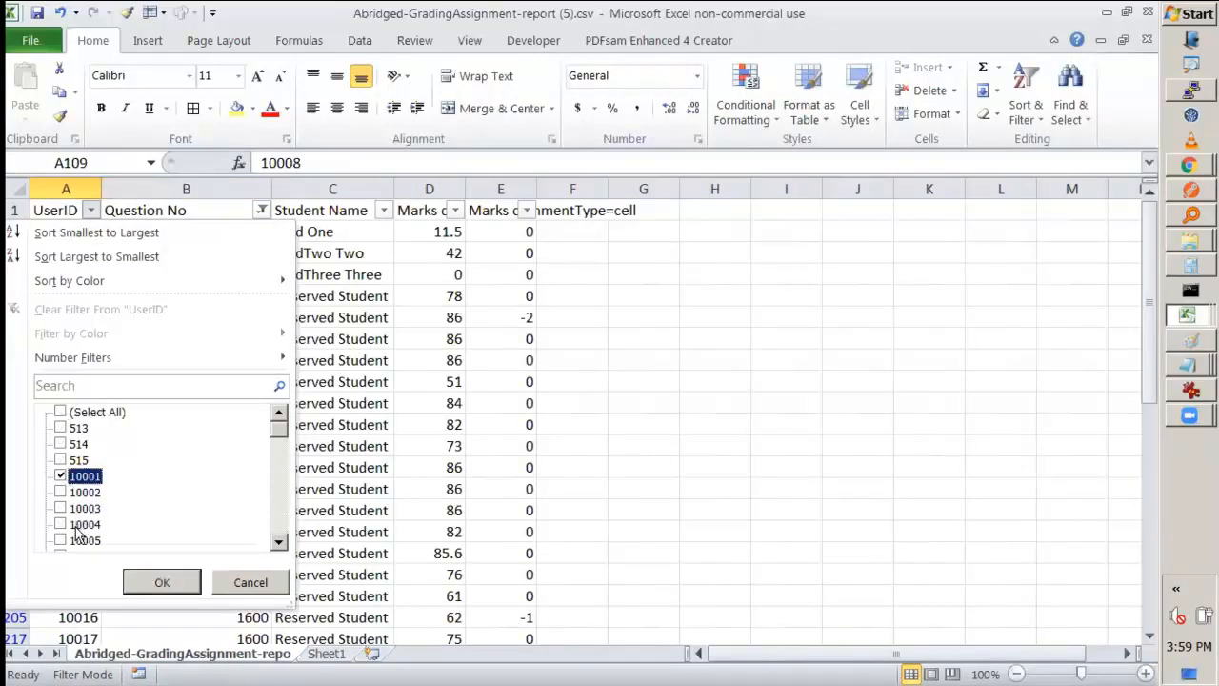
{"action": "left_click", "coordinate": [278, 546]}
{"action": "left_click", "coordinate": [59, 492]}
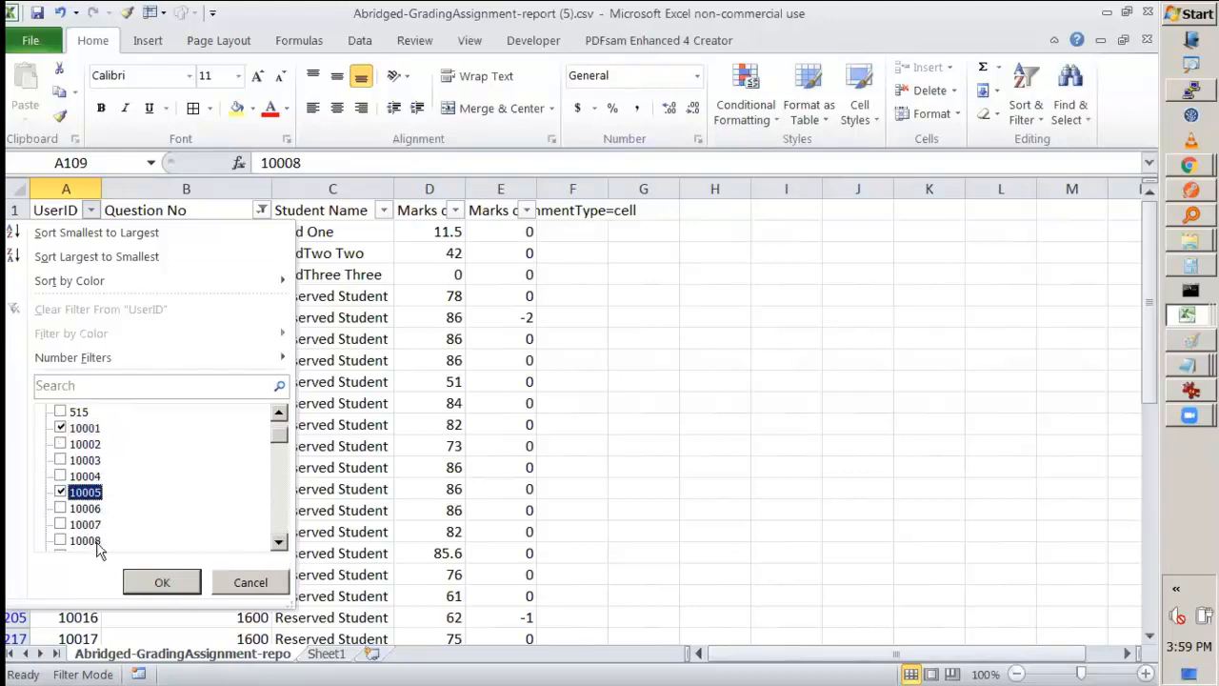
{"action": "left_click", "coordinate": [278, 542]}
{"action": "left_click", "coordinate": [59, 524]}
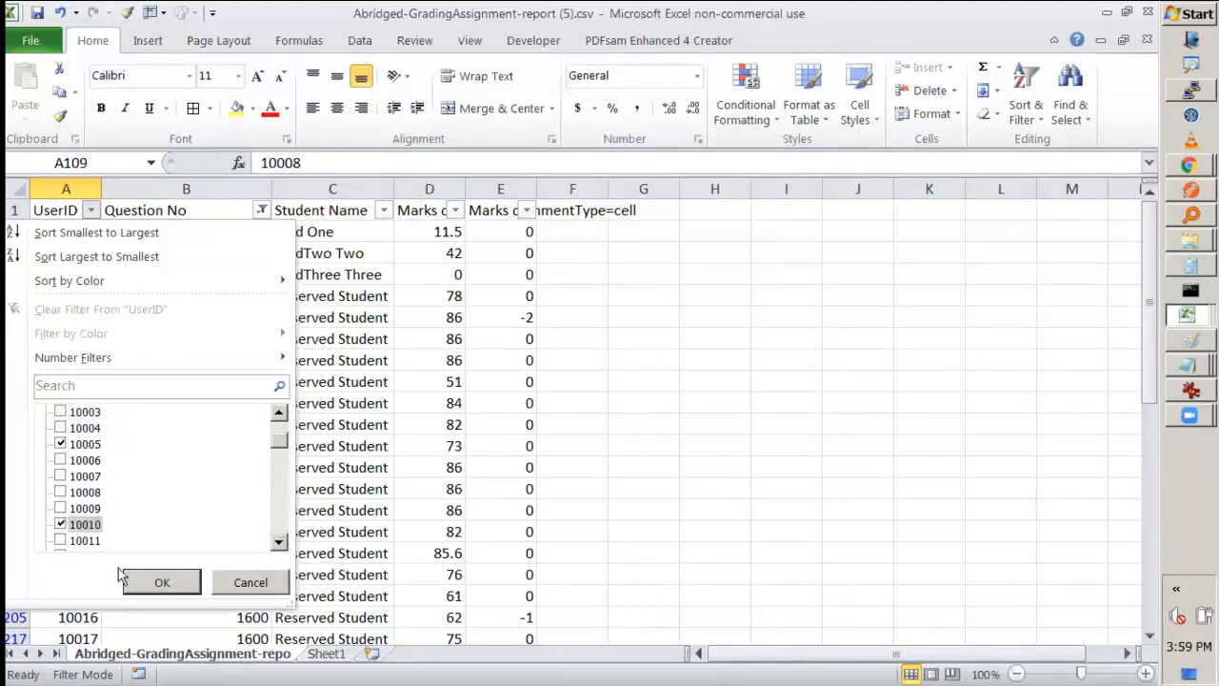
{"action": "left_click", "coordinate": [162, 582]}
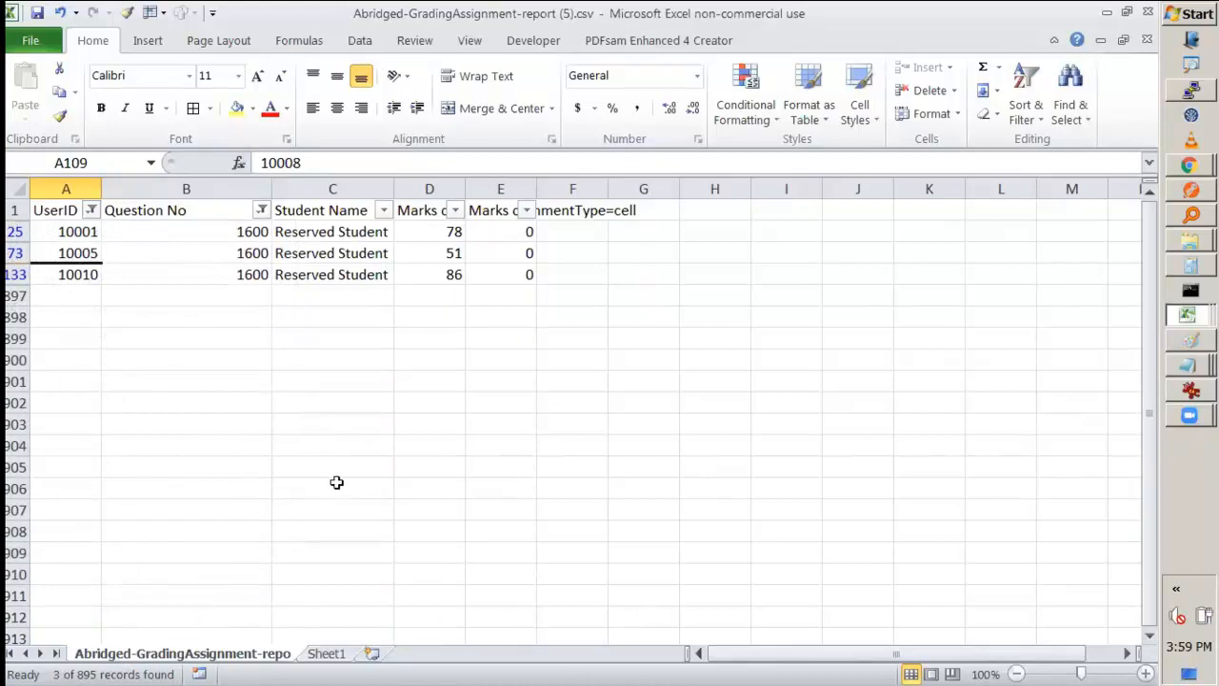
Undo the UserID filter on the grading report and return to Sheet1
{"action": "key", "text": "ctrl+z"}
{"action": "left_click", "coordinate": [329, 655]}
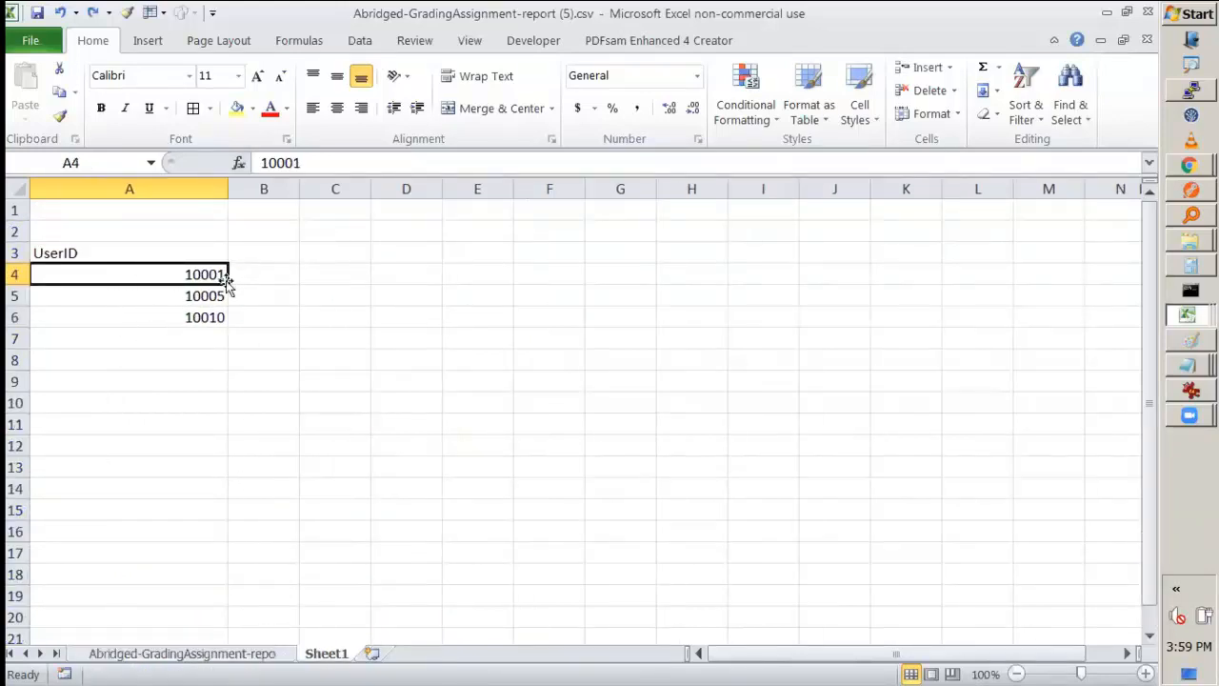
Copy all filtered grading report records, without the header row, into a new worksheet starting at cell A1
{"action": "left_click", "coordinate": [190, 656]}
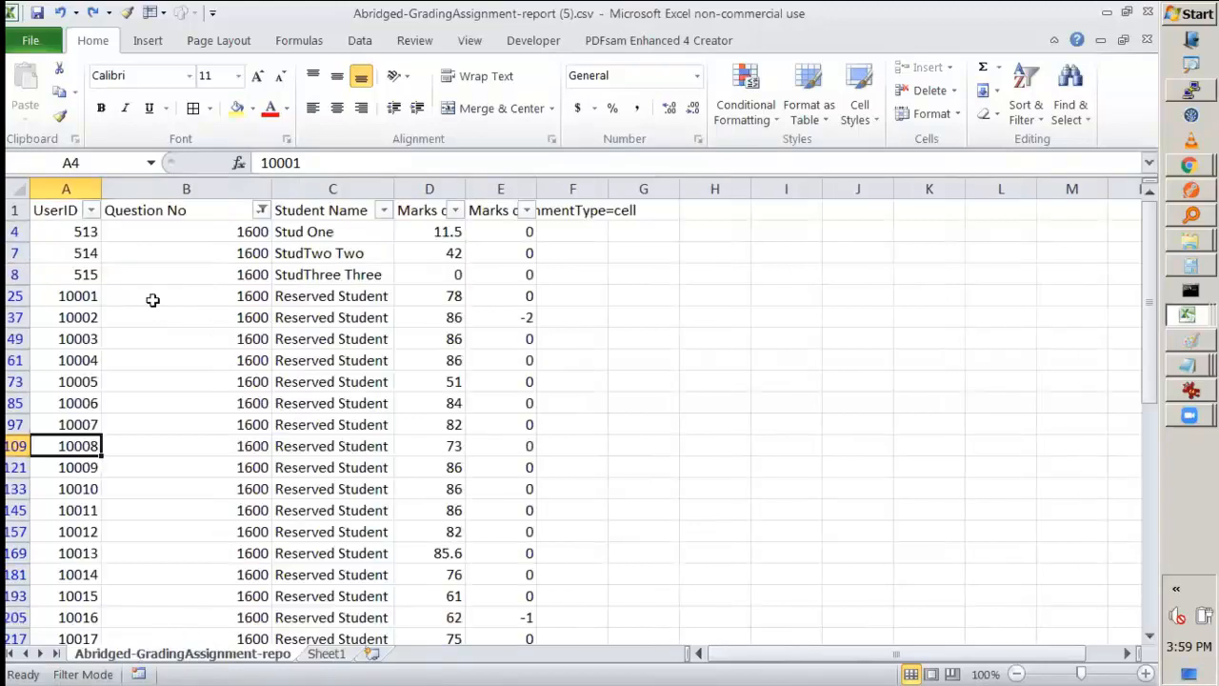
{"action": "left_click", "coordinate": [72, 234]}
{"action": "key", "text": "ctrl+shift+Right"}
{"action": "key", "text": "ctrl+shift+Down"}
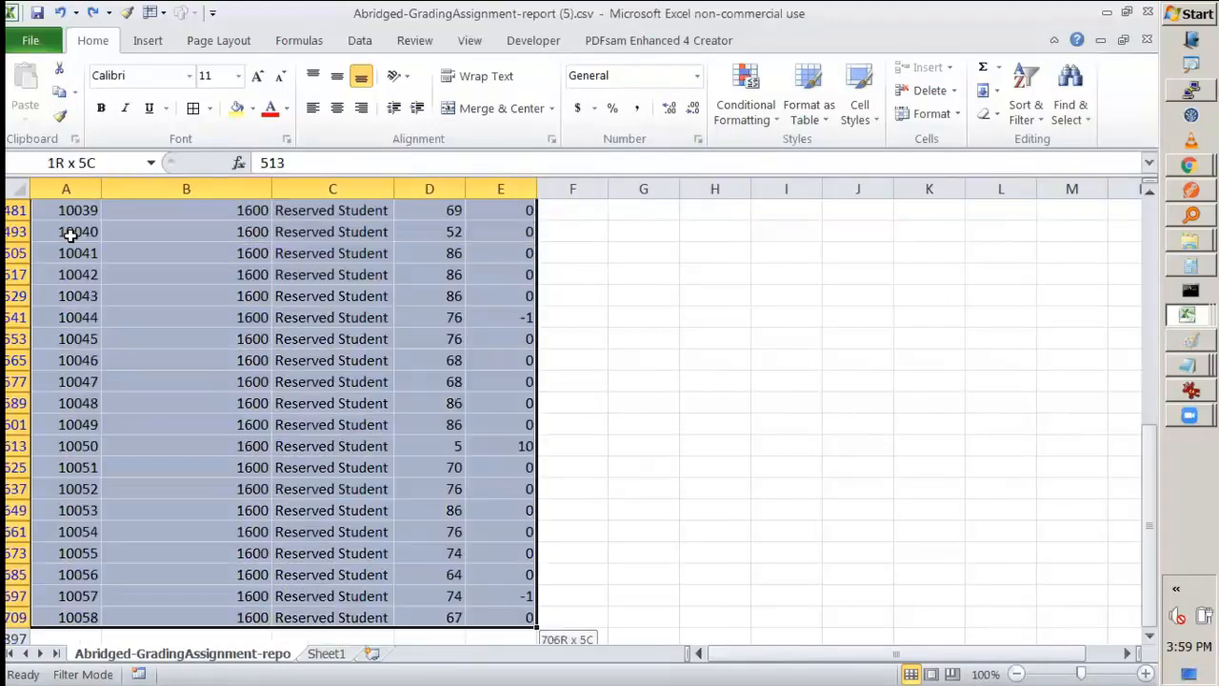
{"action": "key", "text": "ctrl+c"}
{"action": "left_click", "coordinate": [390, 657]}
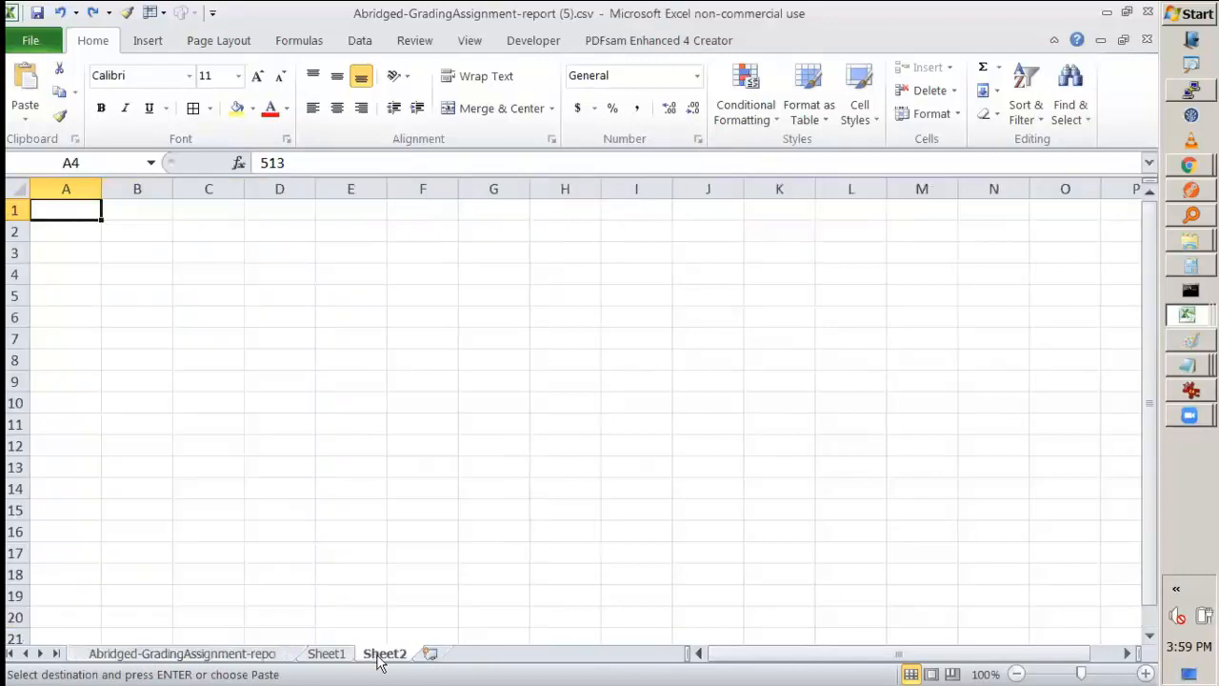
{"action": "key", "text": "ctrl+v"}
Widen column B of the pasted records to about 11.33
{"action": "double_click", "coordinate": [169, 186]}
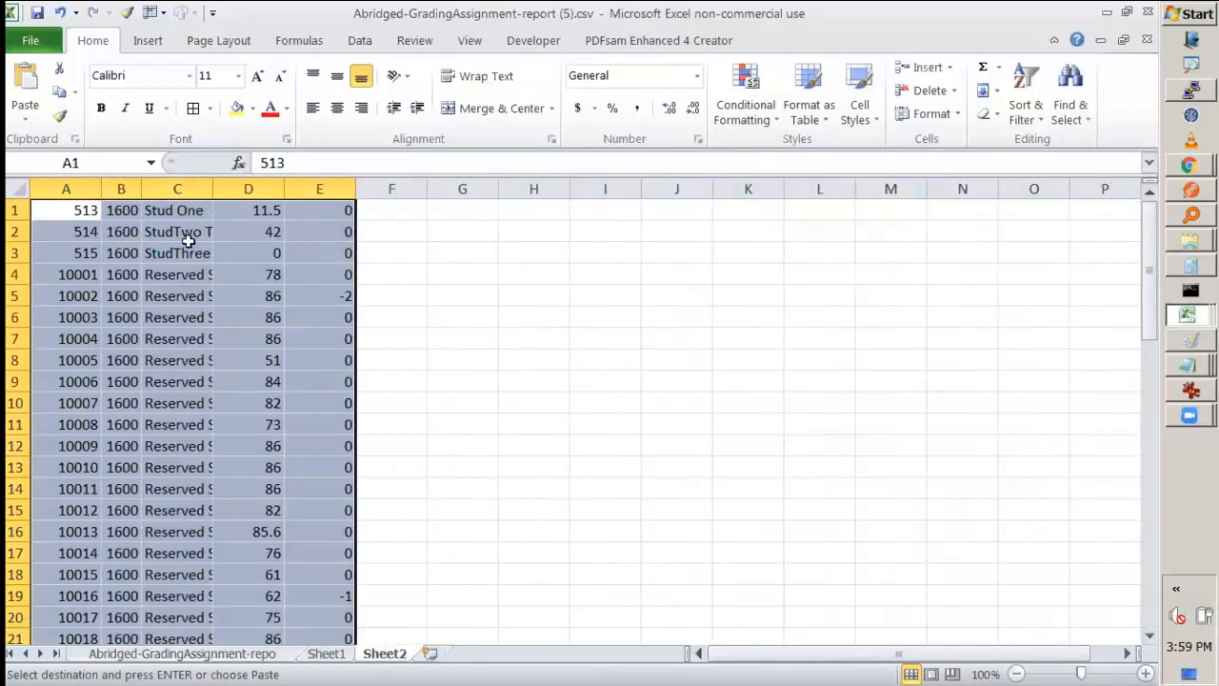
{"action": "left_click", "coordinate": [138, 233]}
{"action": "left_click_drag", "start_coordinate": [142, 189], "coordinate": [199, 189]}
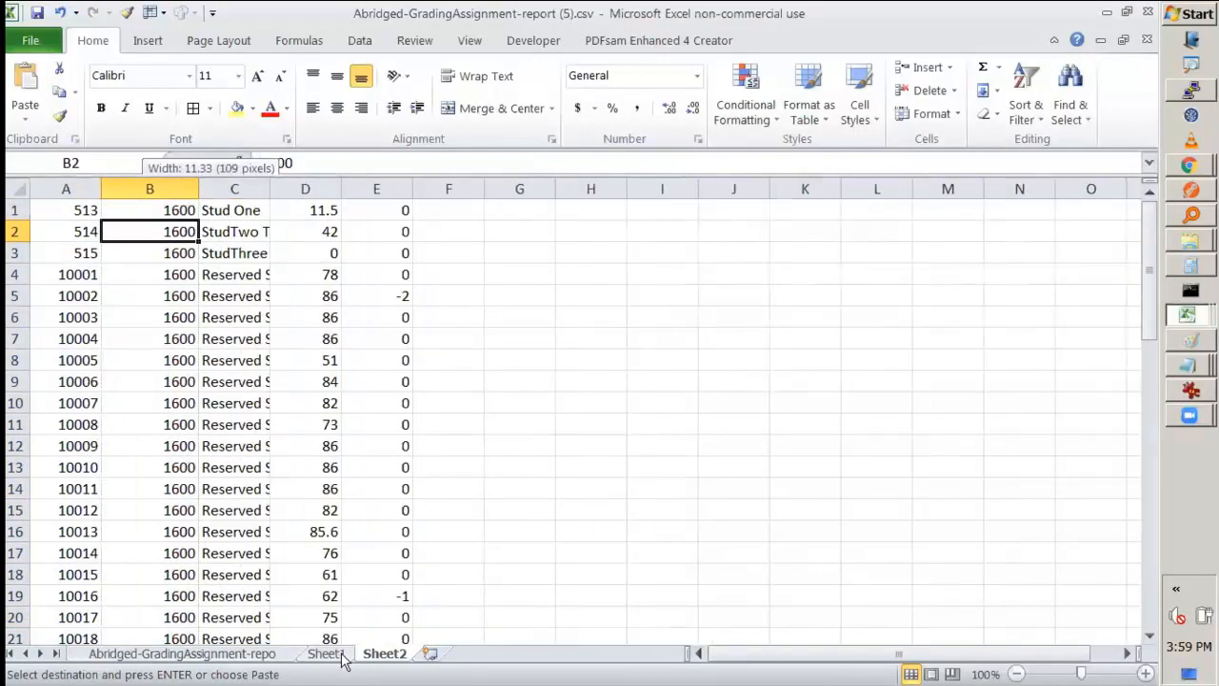
Enter the heading Marks in cell B3 of Sheet1, beside UserID
{"action": "left_click", "coordinate": [340, 658]}
{"action": "left_click", "coordinate": [137, 250]}
{"action": "left_click", "coordinate": [256, 253]}
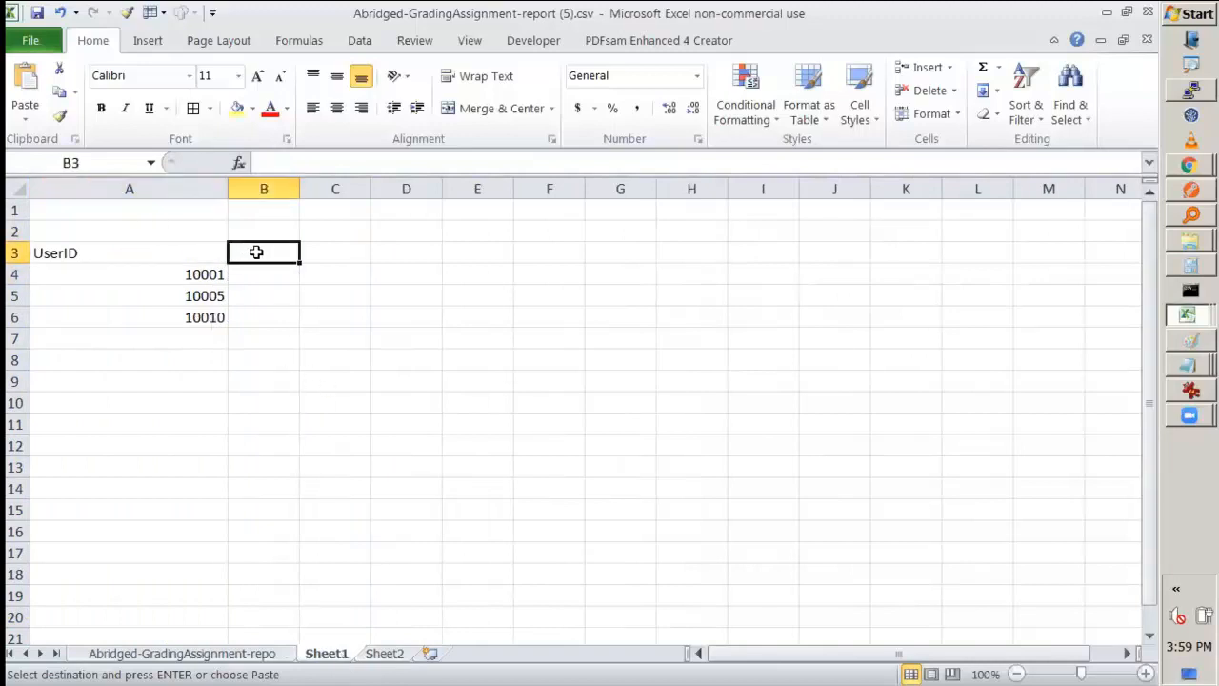
{"action": "type", "text": "Marks"}
{"action": "key", "text": "Tab"}
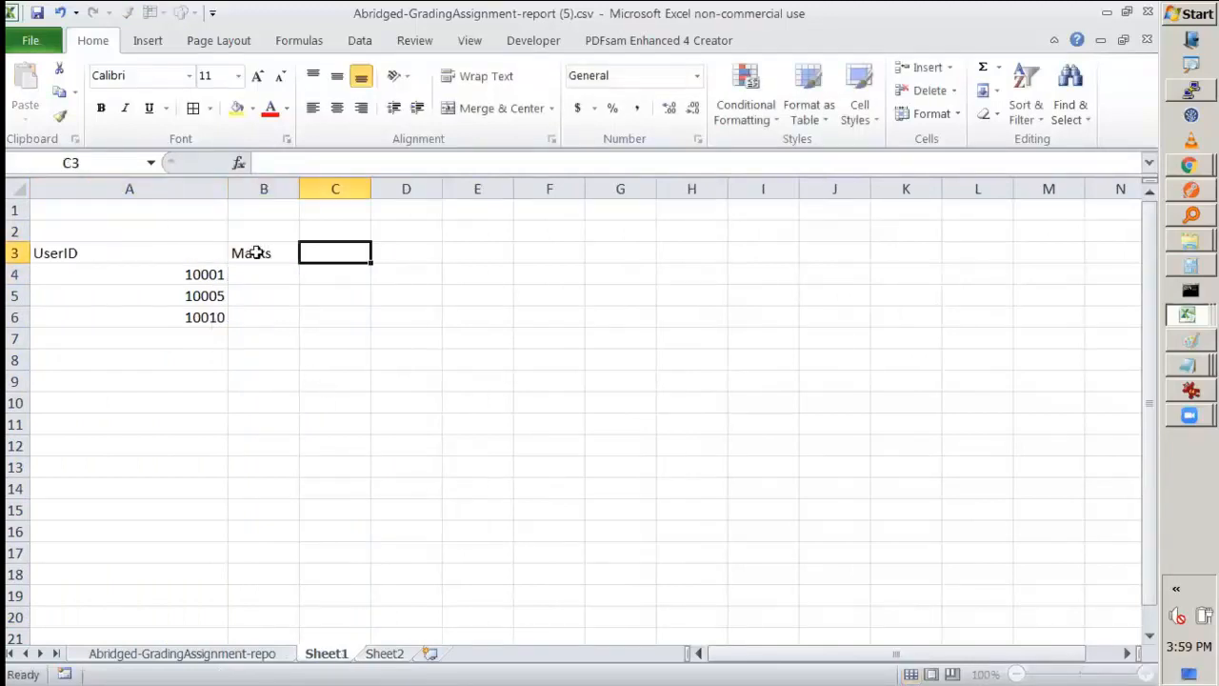
Start a VLOOKUP formula in cell B4 under the Marks heading
{"action": "key", "text": "Down"}
{"action": "key", "text": "Up"}
{"action": "key", "text": "Left"}
{"action": "key", "text": "Left"}
{"action": "key", "text": "shift+Down"}
{"action": "key", "text": "shift+Right"}
{"action": "key", "text": "shift+Down"}
{"action": "key", "text": "Down"}
{"action": "key", "text": "Right"}
{"action": "type", "text": "=vlo"}
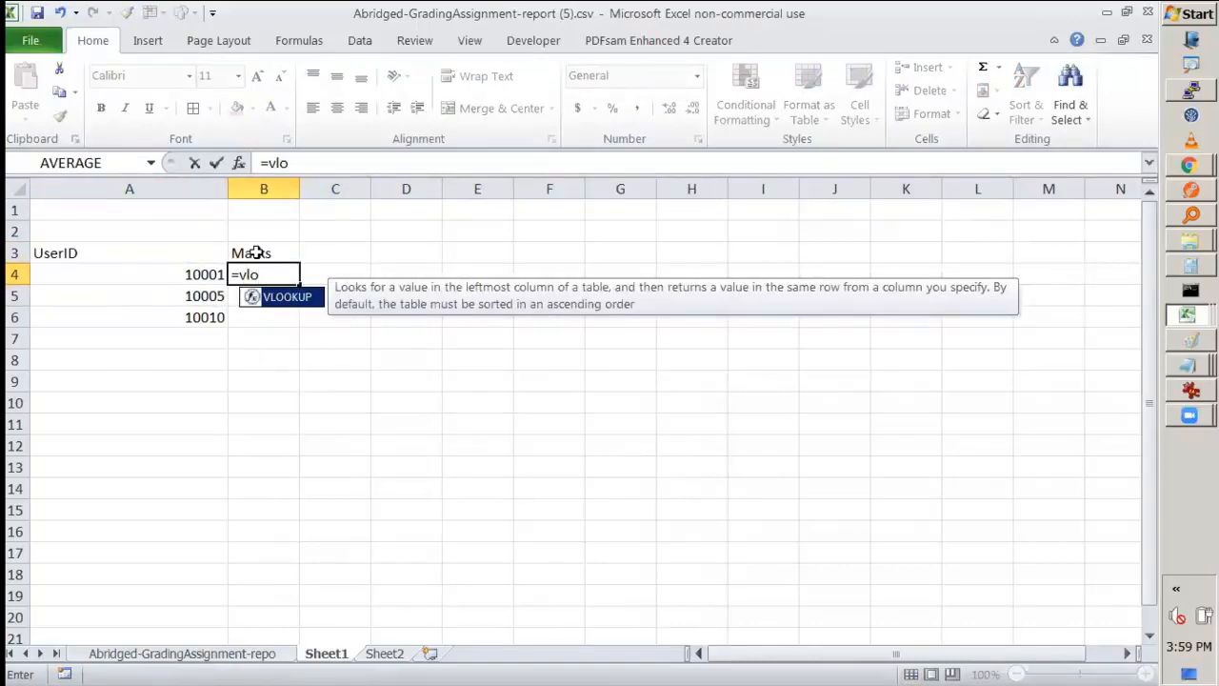
{"action": "key", "text": "Tab"}
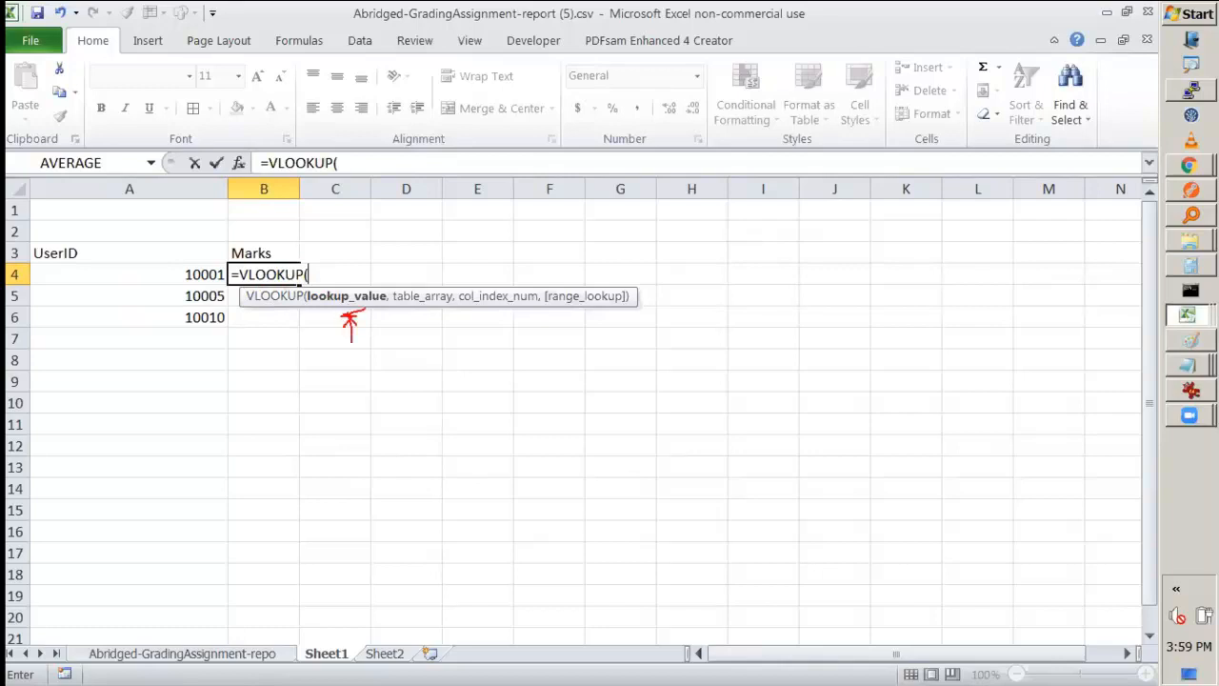
{"action": "mouse_move", "coordinate": [240, 269]}
{"action": "left_mouse_down"}
{"action": "mouse_move", "coordinate": [173, 264]}
{"action": "mouse_move", "coordinate": [221, 290]}
{"action": "mouse_move", "coordinate": [206, 257]}
{"action": "left_mouse_up"}
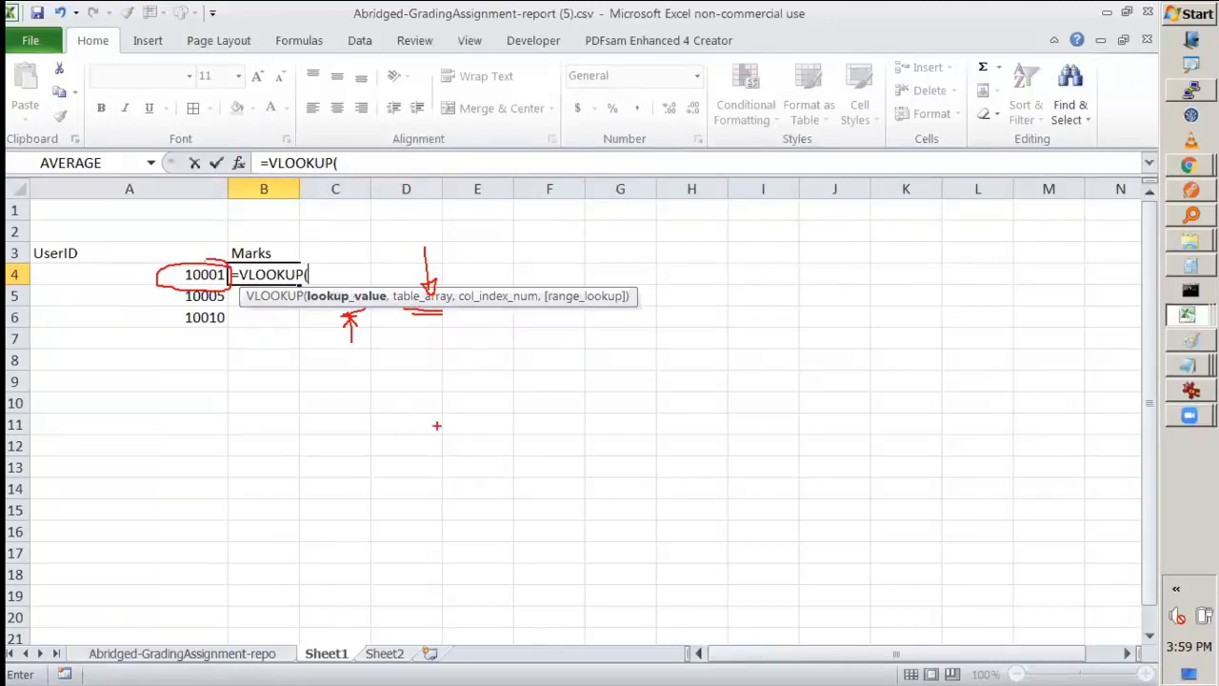
{"action": "left_click", "coordinate": [201, 275]}
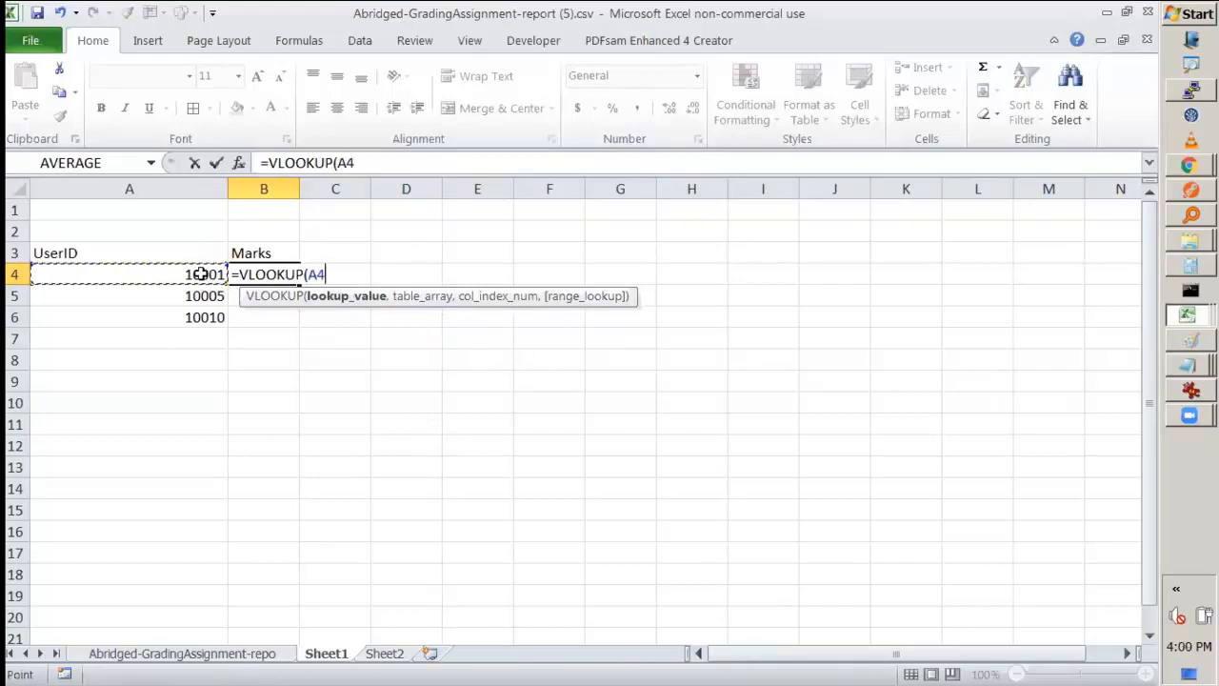
{"action": "type", "text": ","}
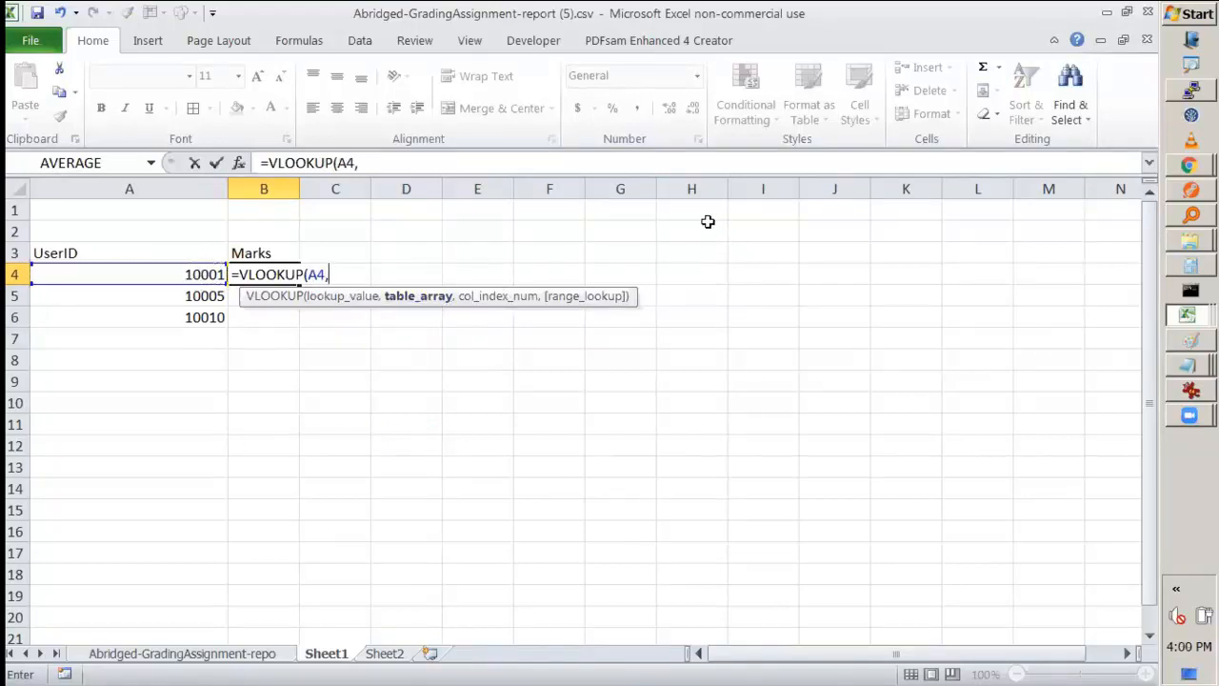
{"action": "left_click_drag", "start_coordinate": [709, 229], "coordinate": [1006, 404]}
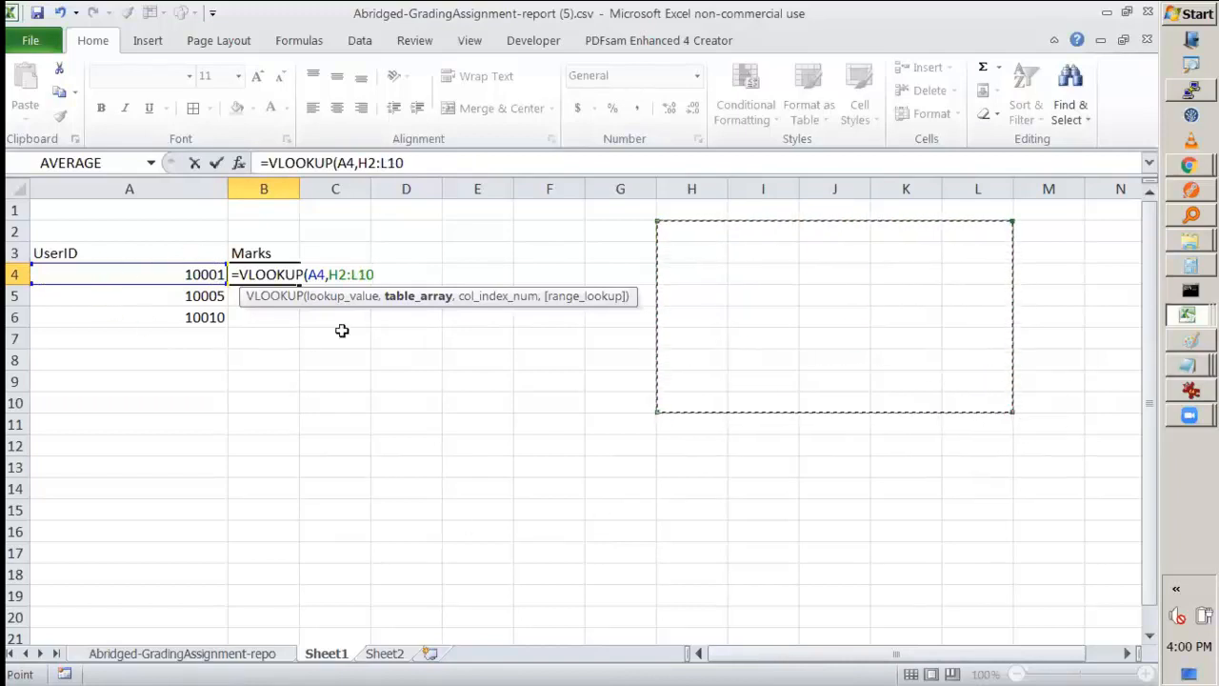
{"action": "key", "text": "BackSpace"}
{"action": "key", "text": "BackSpace"}
{"action": "key", "text": "BackSpace"}
{"action": "key", "text": "BackSpace"}
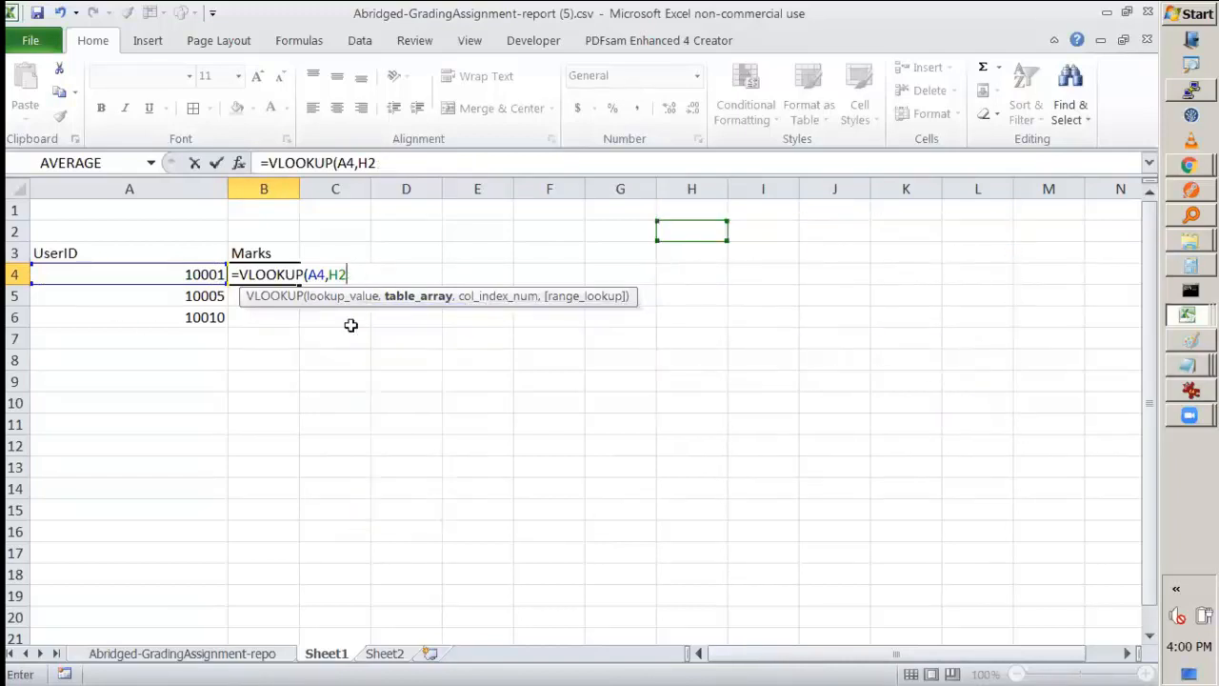
{"action": "key", "text": "Escape"}
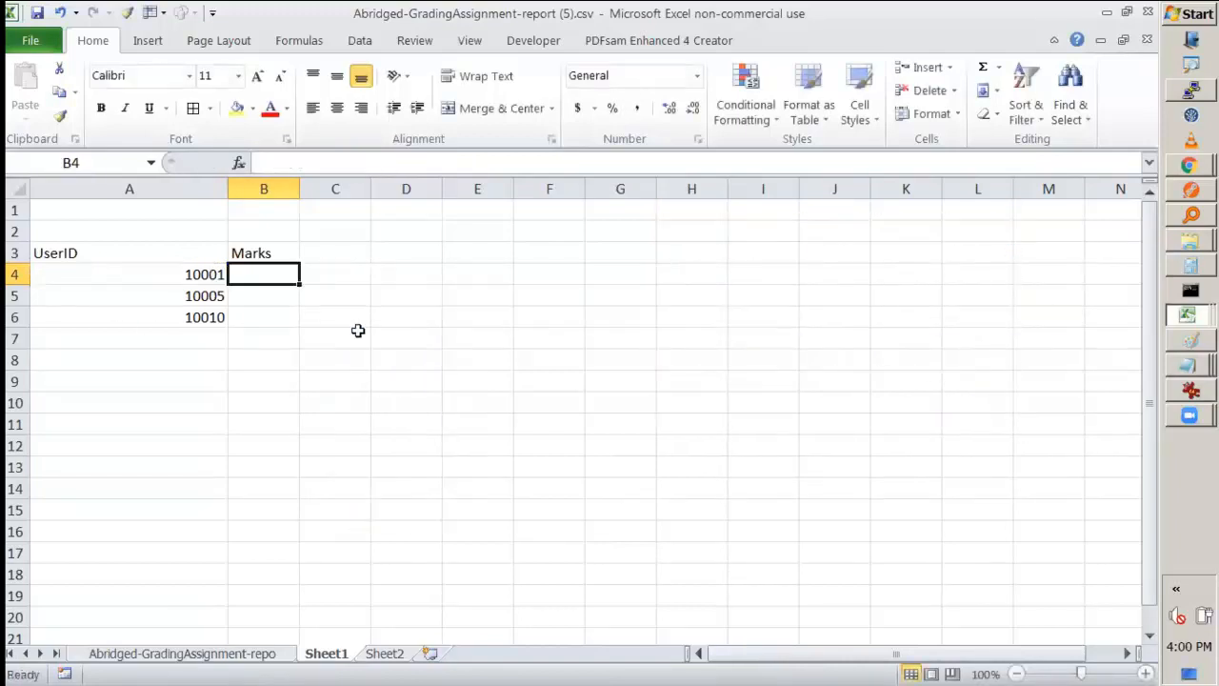
Copy all the records from Sheet2 and paste them into Sheet1 starting at cell I1
{"action": "left_click", "coordinate": [366, 655]}
{"action": "left_click", "coordinate": [89, 212]}
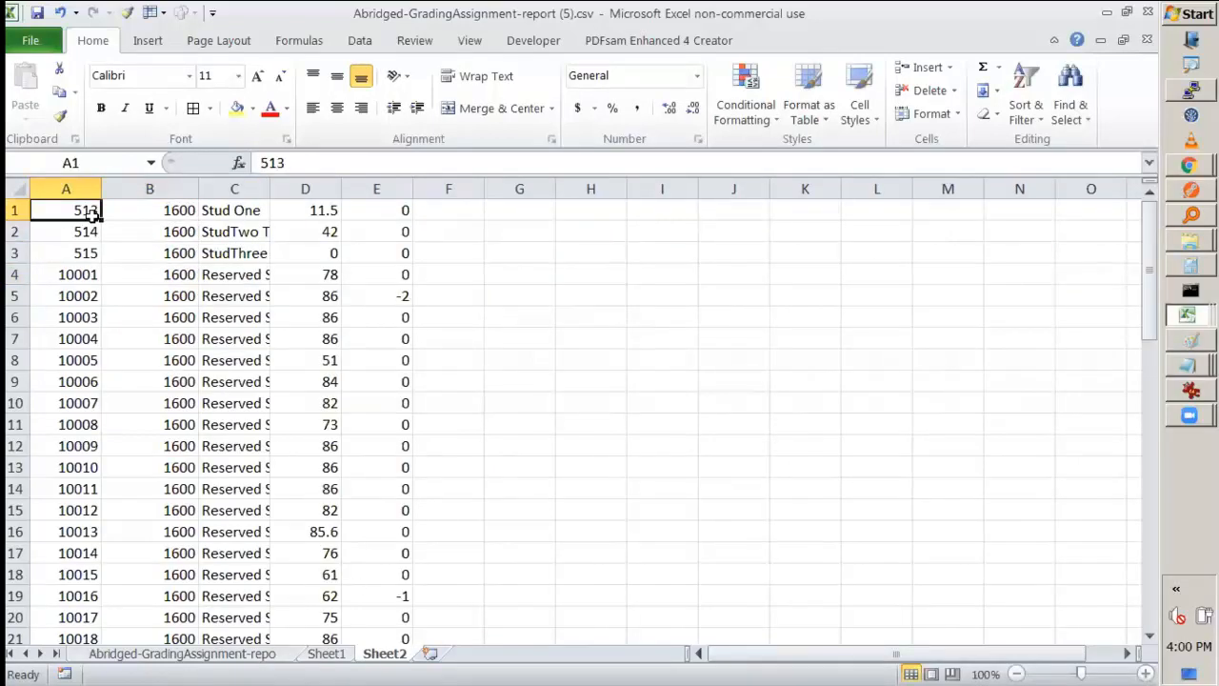
{"action": "key", "text": "ctrl+shift+Right"}
{"action": "key", "text": "ctrl+shift+Down"}
{"action": "key", "text": "ctrl+c"}
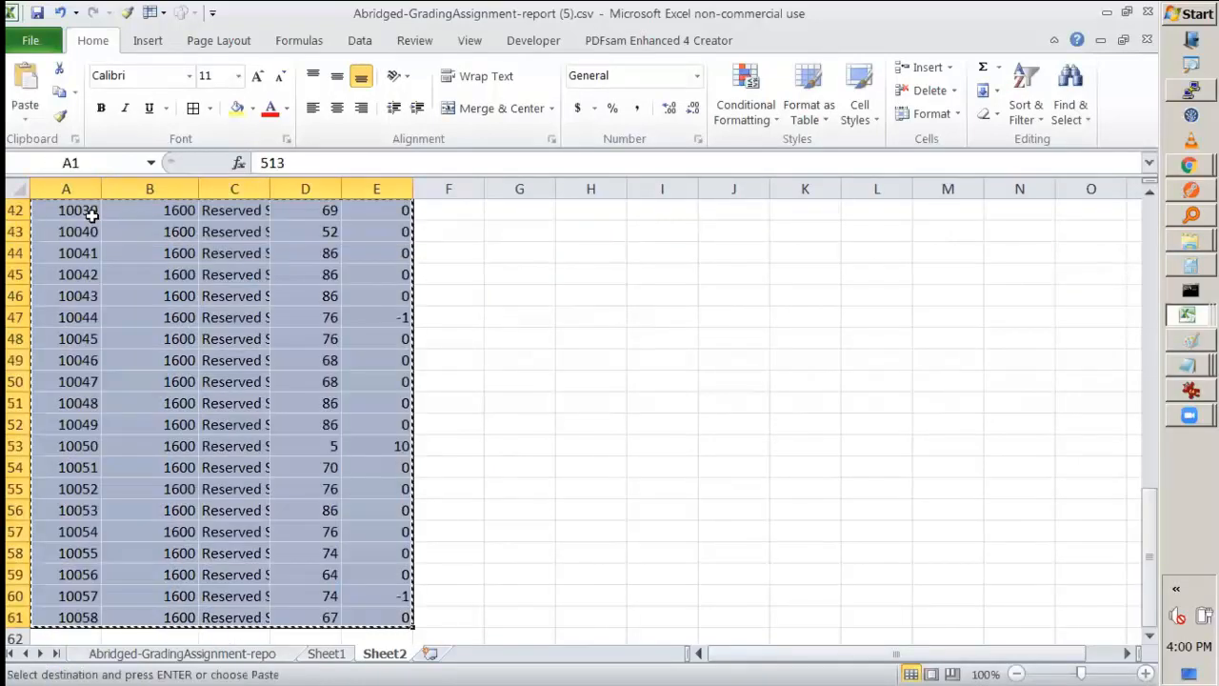
{"action": "left_click", "coordinate": [326, 656]}
{"action": "left_click", "coordinate": [786, 213]}
{"action": "key", "text": "ctrl+v"}
{"action": "left_click", "coordinate": [617, 337]}
Start a VLOOKUP formula in cell B4 with the user ID in A4 as the lookup value
{"action": "left_click", "coordinate": [262, 274]}
{"action": "type", "text": "="}
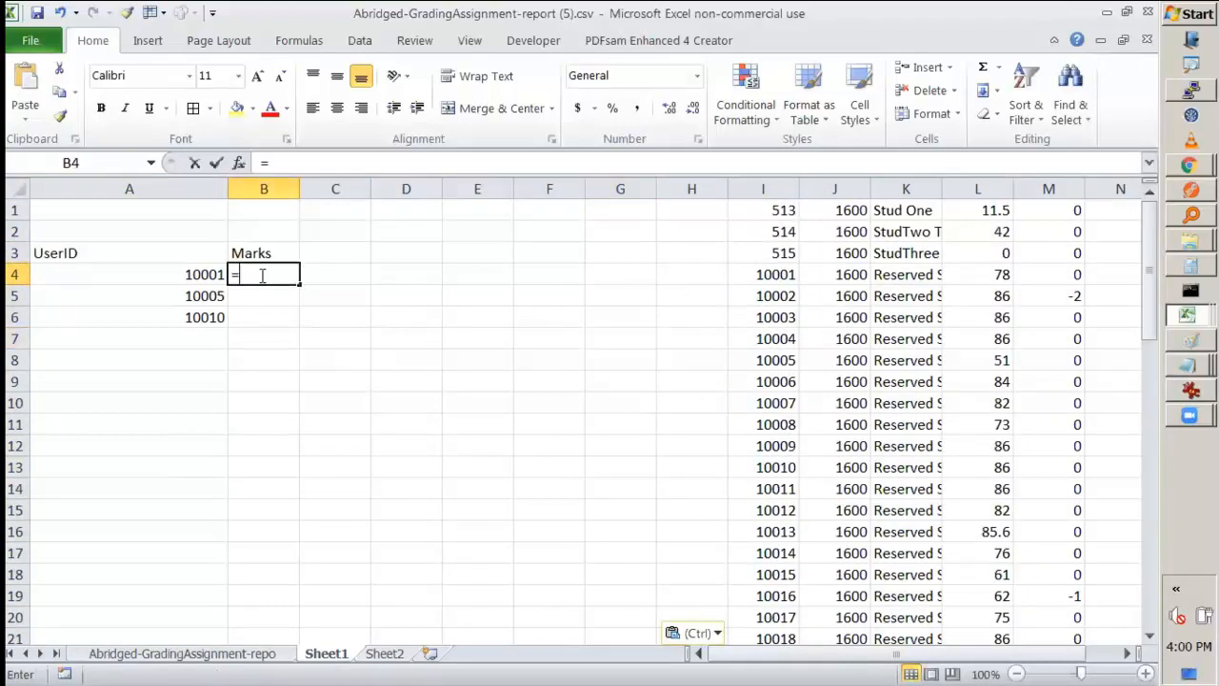
{"action": "type", "text": "vl"}
{"action": "key", "text": "Tab"}
{"action": "left_click", "coordinate": [191, 274]}
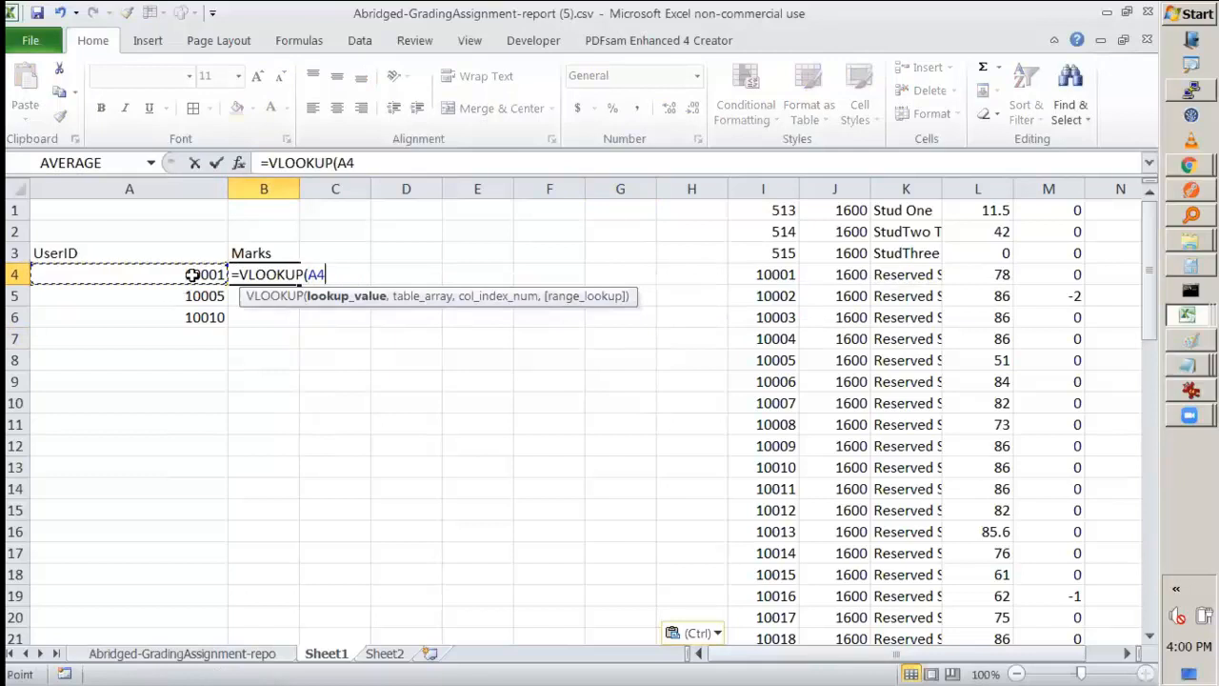
{"action": "type", "text": ","}
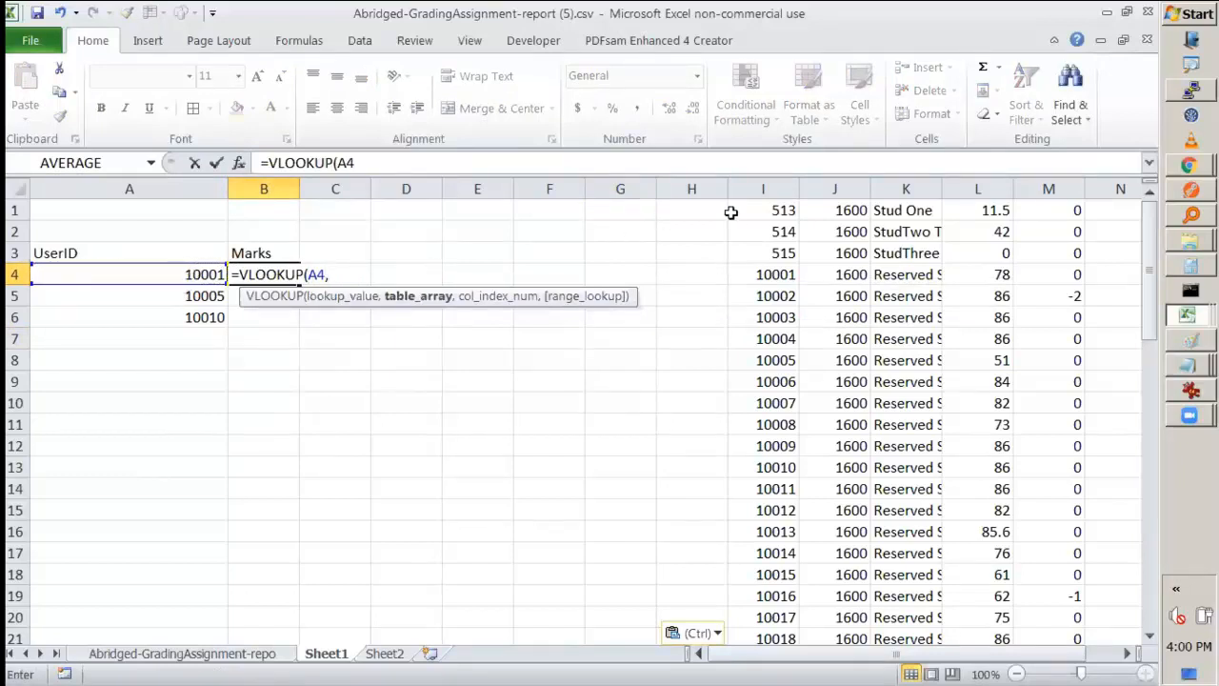
Set the VLOOKUP table array to all the pasted records, I1:M61
{"action": "left_click", "coordinate": [794, 213]}
{"action": "key", "text": "shift+Right"}
{"action": "key", "text": "shift+Right"}
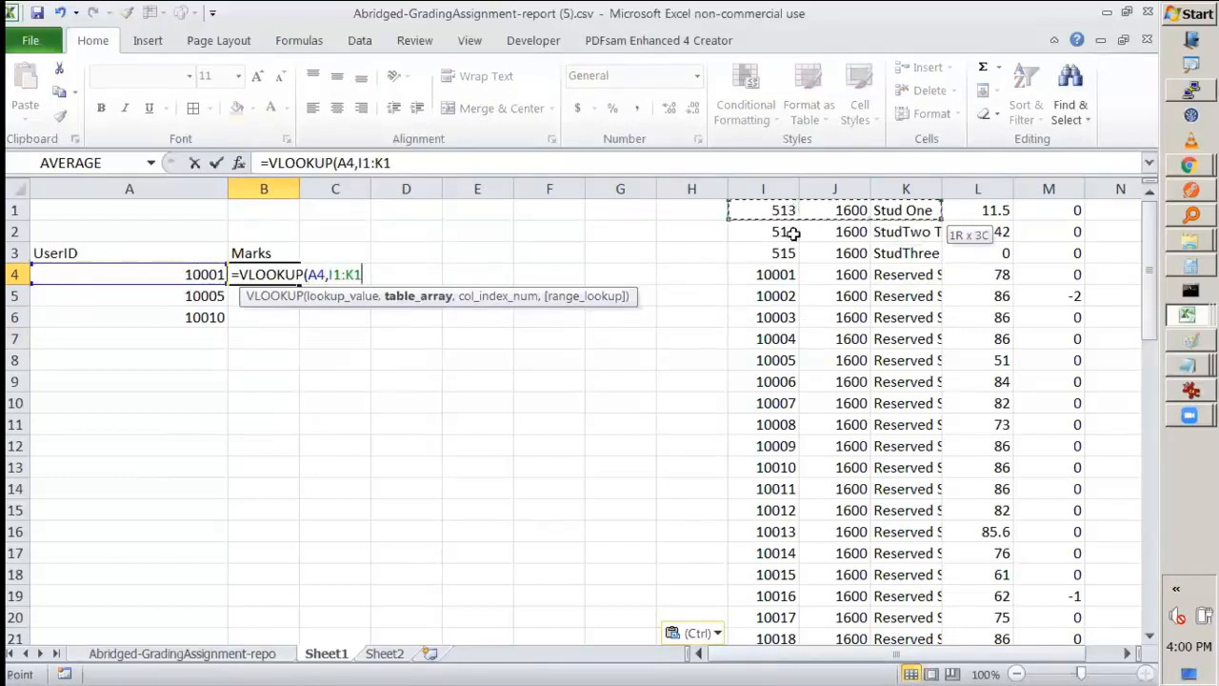
{"action": "key", "text": "shift+Right"}
{"action": "key", "text": "shift+Right"}
{"action": "key", "text": "ctrl+shift+Down"}
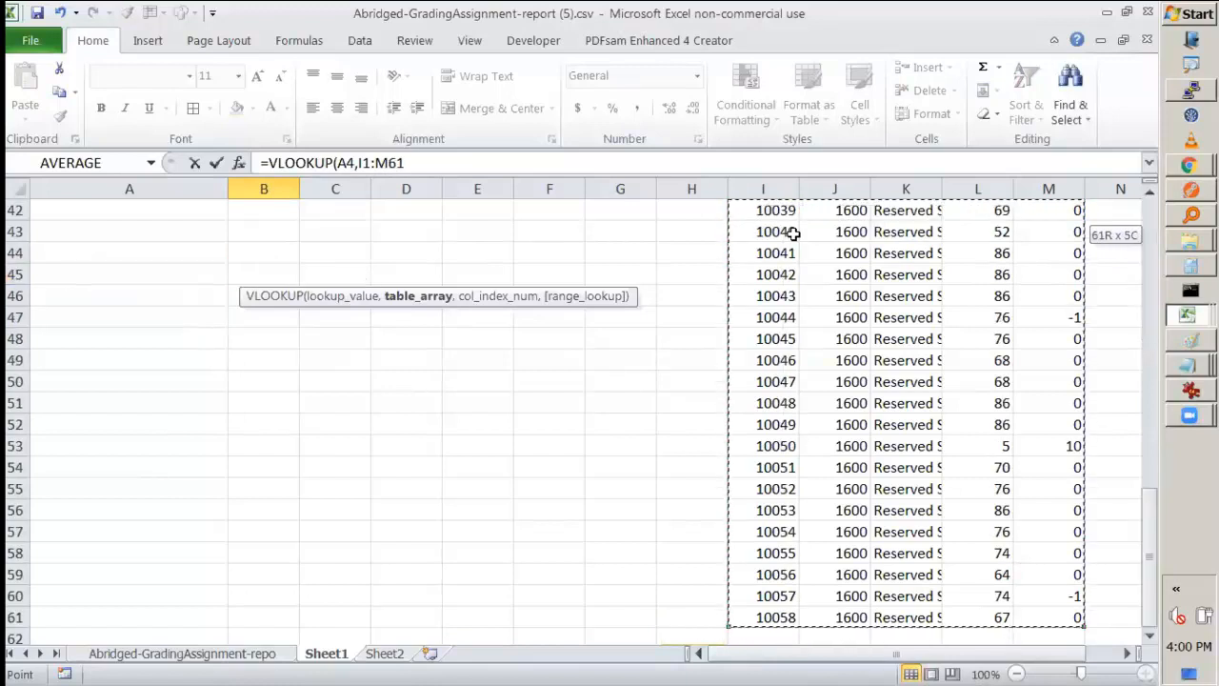
{"action": "scroll", "coordinate": [794, 233], "scroll_direction": "up", "scroll_amount": 14}
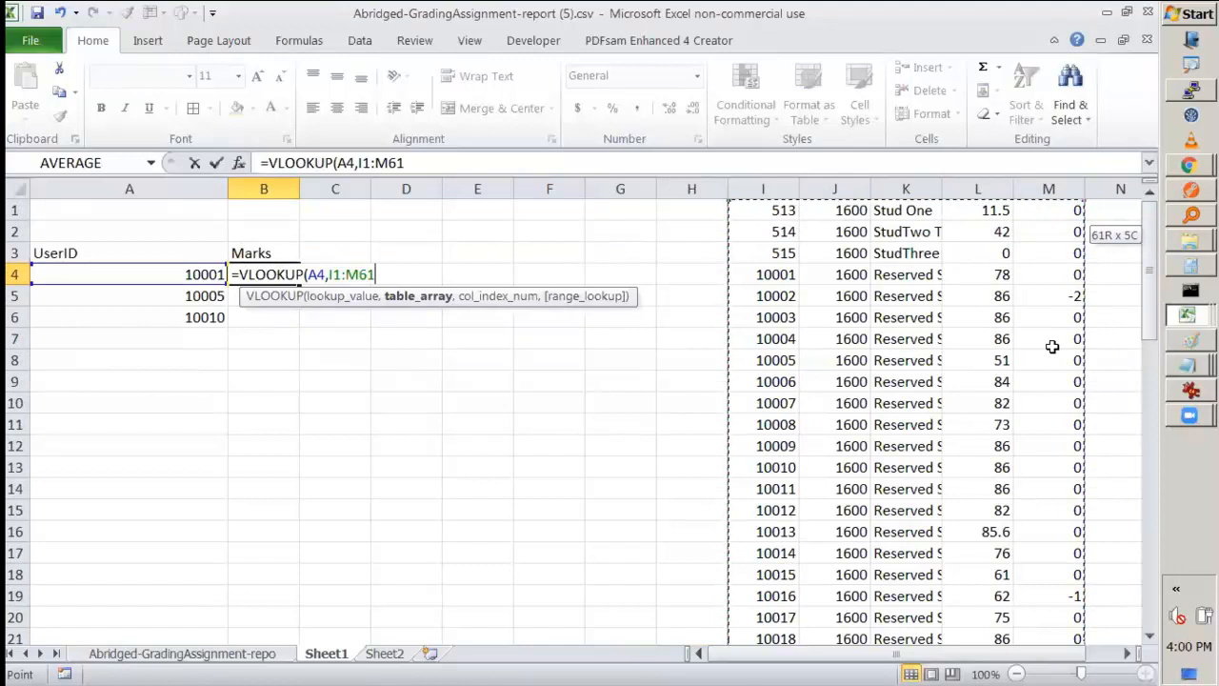
{"action": "type", "text": ","}
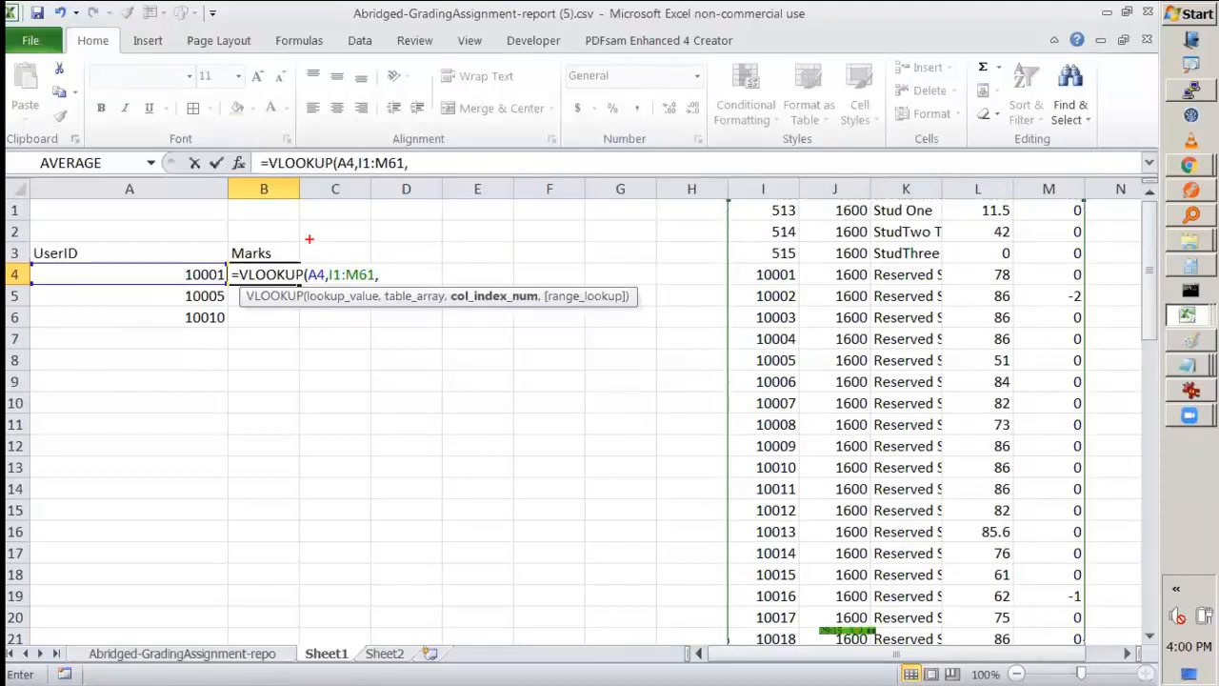
{"action": "mouse_move", "coordinate": [229, 274]}
{"action": "left_mouse_down"}
{"action": "mouse_move", "coordinate": [168, 267]}
{"action": "mouse_move", "coordinate": [224, 276]}
{"action": "left_mouse_up"}
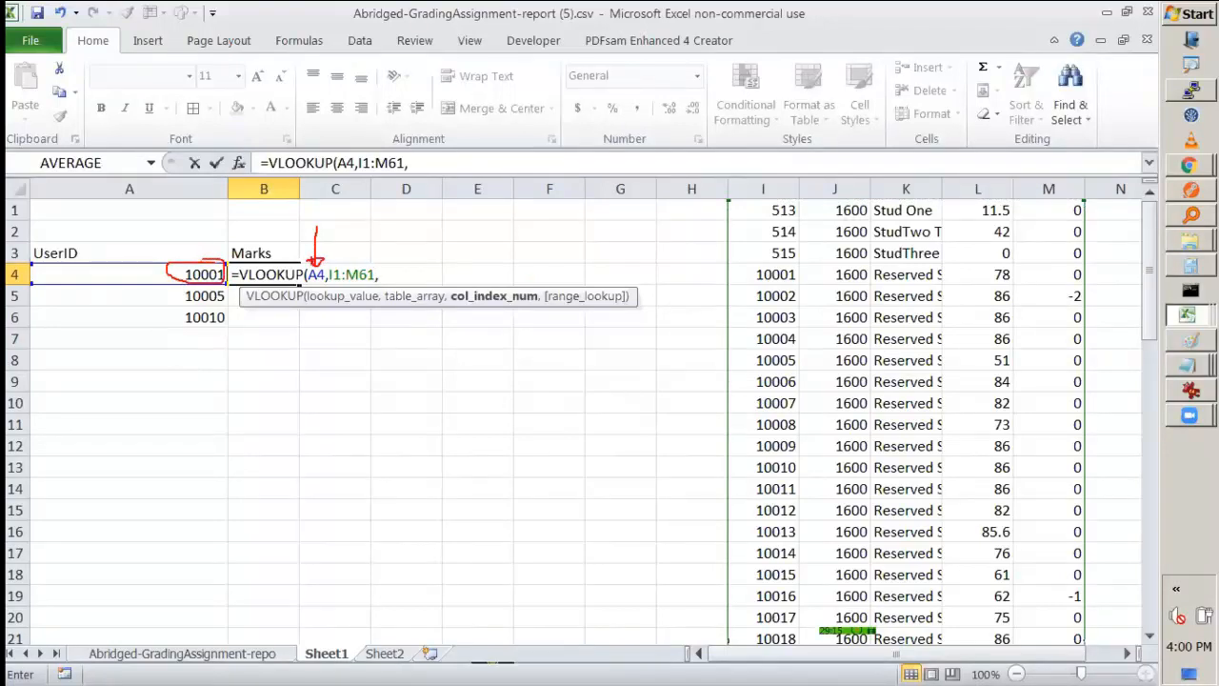
{"action": "left_click_drag", "start_coordinate": [770, 151], "coordinate": [770, 197]}
{"action": "left_click_drag", "start_coordinate": [728, 200], "coordinate": [834, 198]}
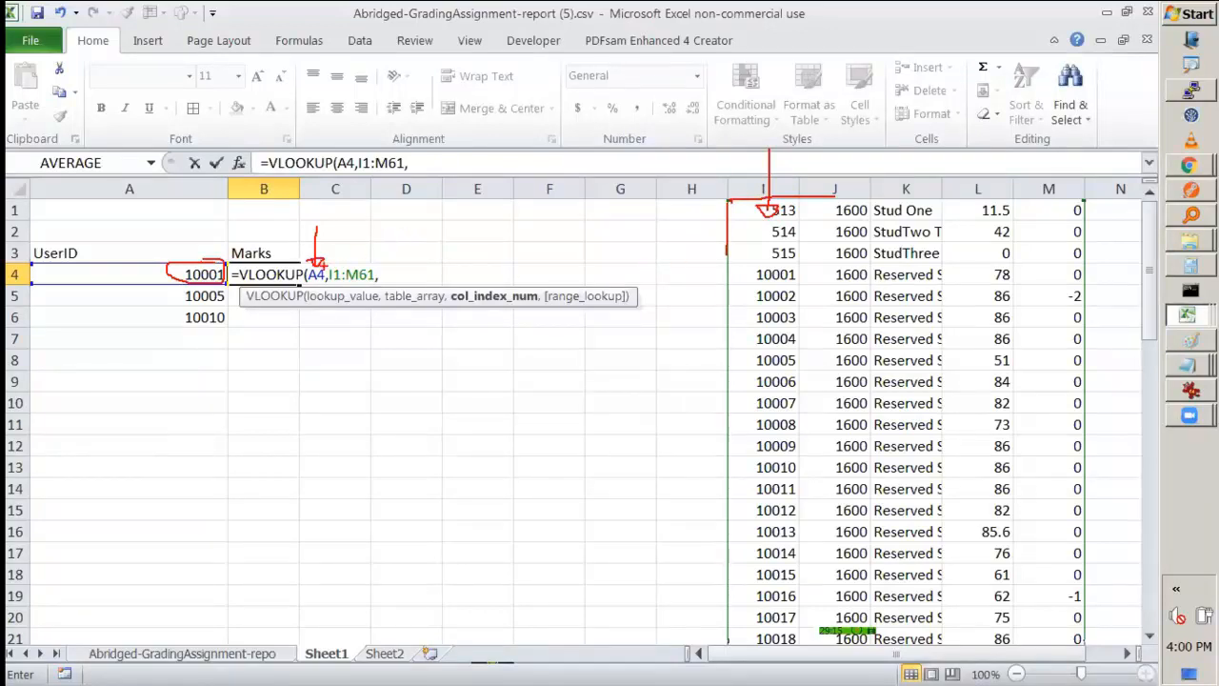
{"action": "mouse_move", "coordinate": [194, 256]}
{"action": "left_mouse_down"}
{"action": "mouse_move", "coordinate": [170, 254]}
{"action": "mouse_move", "coordinate": [208, 256]}
{"action": "left_mouse_up"}
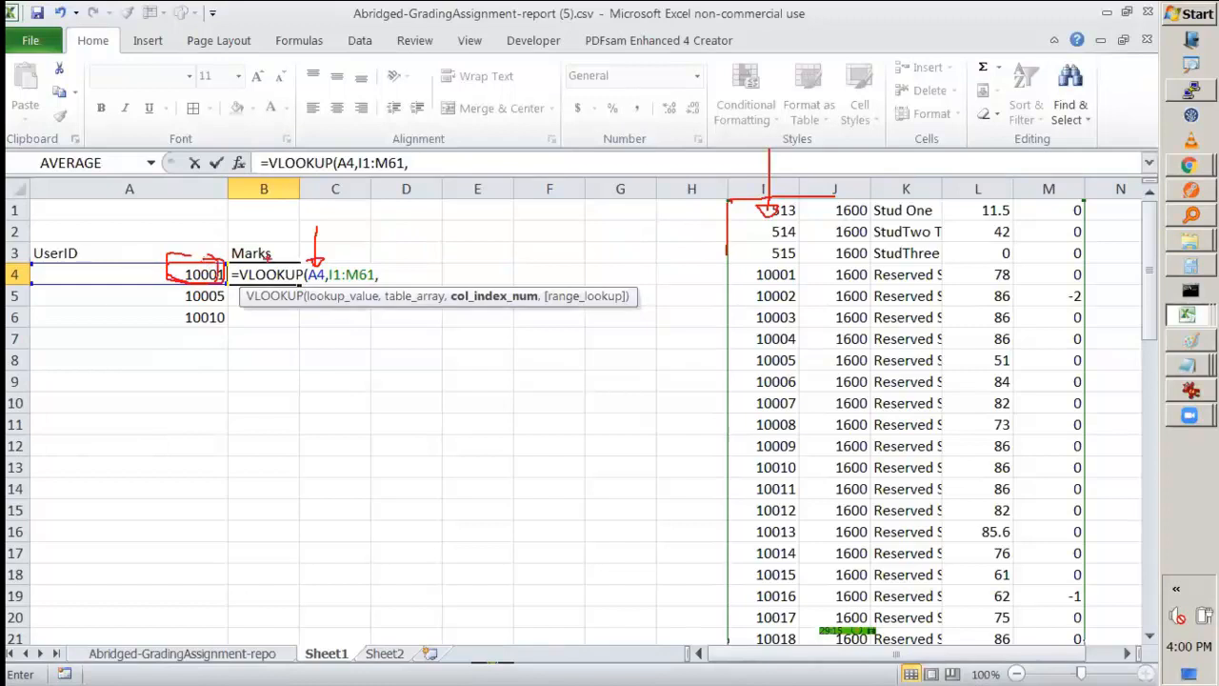
Replace the formula's table array with the range J1:L11, leaving out the user ID column
{"action": "key", "text": "BackSpace"}
{"action": "key", "text": "BackSpace"}
{"action": "key", "text": "BackSpace"}
{"action": "key", "text": "BackSpace"}
{"action": "key", "text": "BackSpace"}
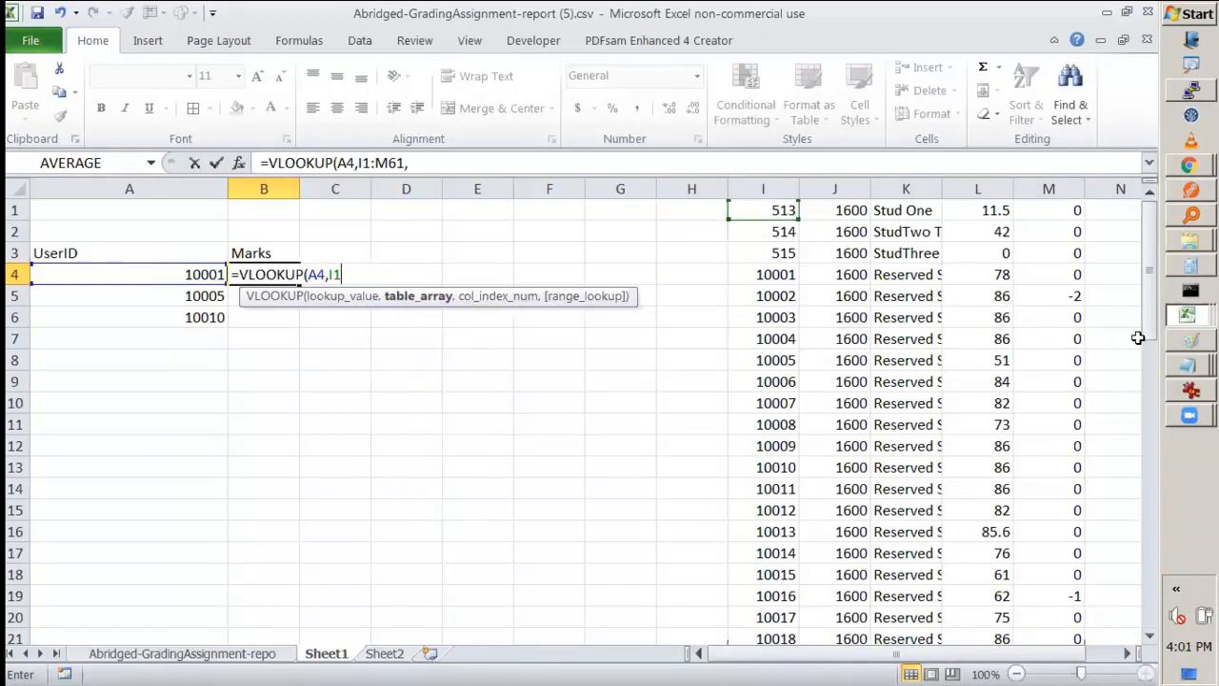
{"action": "key", "text": "BackSpace"}
{"action": "key", "text": "BackSpace"}
{"action": "left_click", "coordinate": [851, 211]}
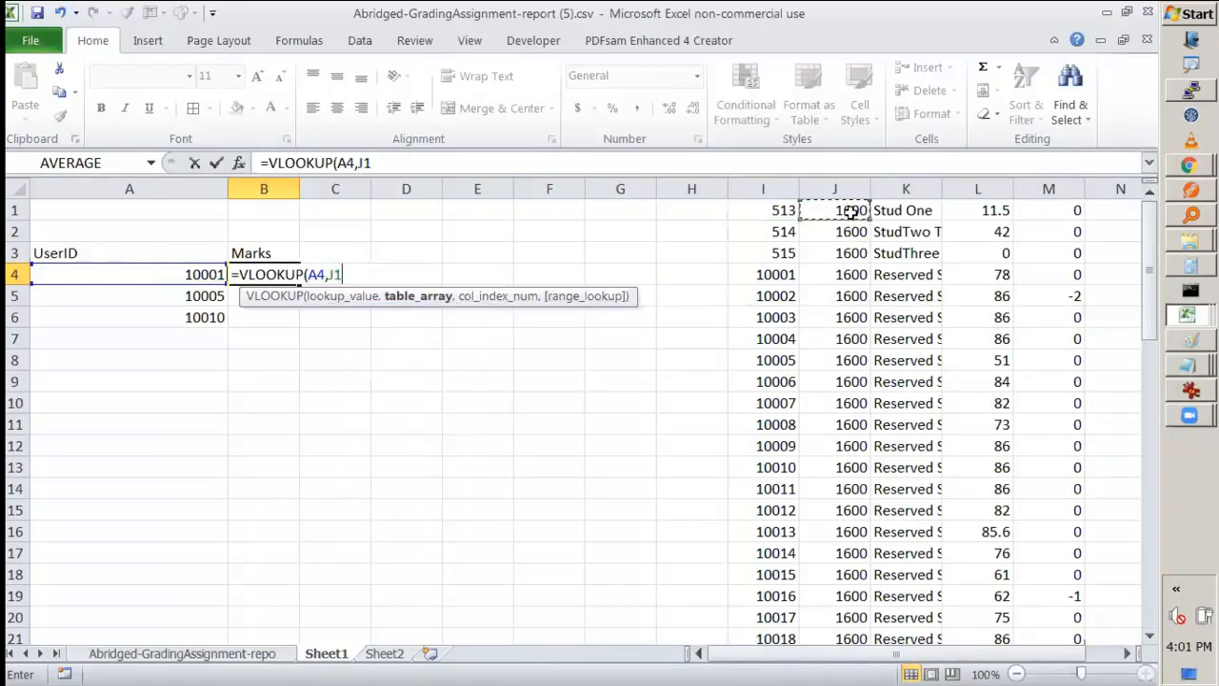
{"action": "key", "text": "shift+Right"}
{"action": "key", "text": "shift+Right"}
{"action": "key", "text": "shift+Down"}
{"action": "key", "text": "shift+Down"}
{"action": "key", "text": "shift+Down"}
{"action": "key", "text": "shift+Down"}
{"action": "key", "text": "shift+Down"}
{"action": "key", "text": "shift+Down"}
{"action": "key", "text": "shift+Down"}
{"action": "key", "text": "shift+Down"}
{"action": "key", "text": "shift+Down"}
{"action": "key", "text": "shift+Down"}
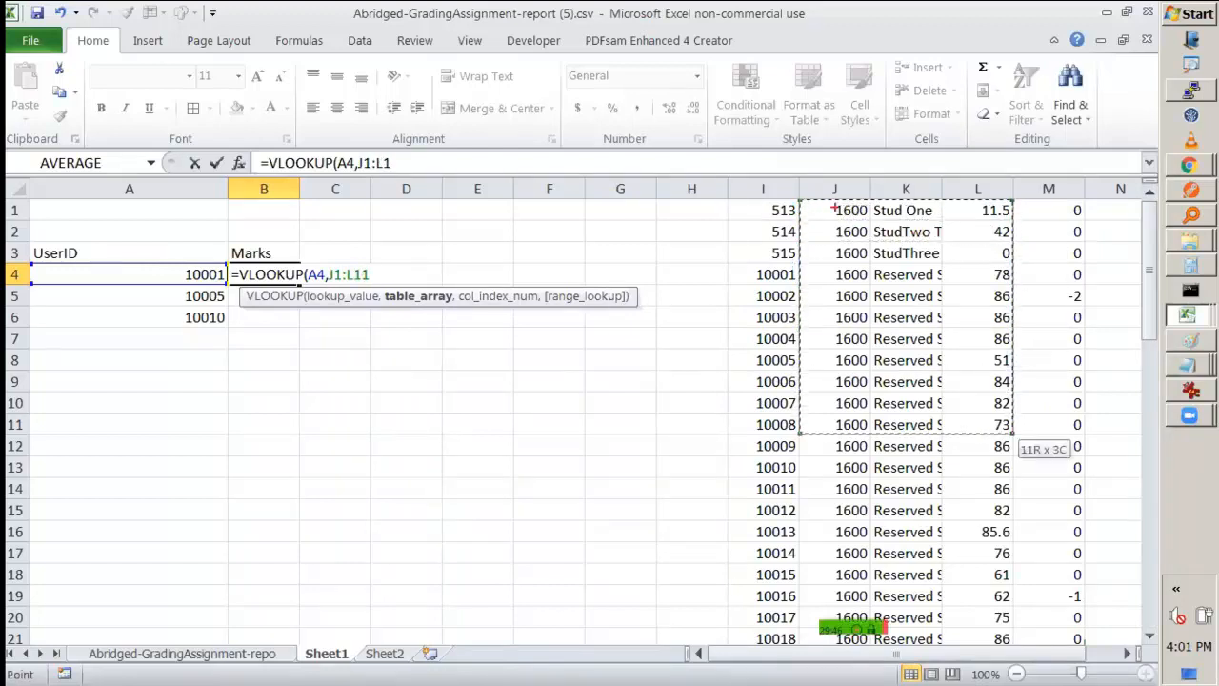
{"action": "mouse_move", "coordinate": [808, 203]}
{"action": "left_mouse_down"}
{"action": "mouse_move", "coordinate": [998, 208]}
{"action": "mouse_move", "coordinate": [1007, 429]}
{"action": "mouse_move", "coordinate": [774, 331]}
{"action": "mouse_move", "coordinate": [850, 157]}
{"action": "left_mouse_up"}
{"action": "key", "text": "e"}
{"action": "left_click_drag", "start_coordinate": [836, 245], "coordinate": [849, 261]}
{"action": "mouse_move", "coordinate": [835, 202]}
{"action": "left_mouse_down"}
{"action": "mouse_move", "coordinate": [829, 493]}
{"action": "mouse_move", "coordinate": [865, 446]}
{"action": "mouse_move", "coordinate": [842, 194]}
{"action": "left_mouse_up"}
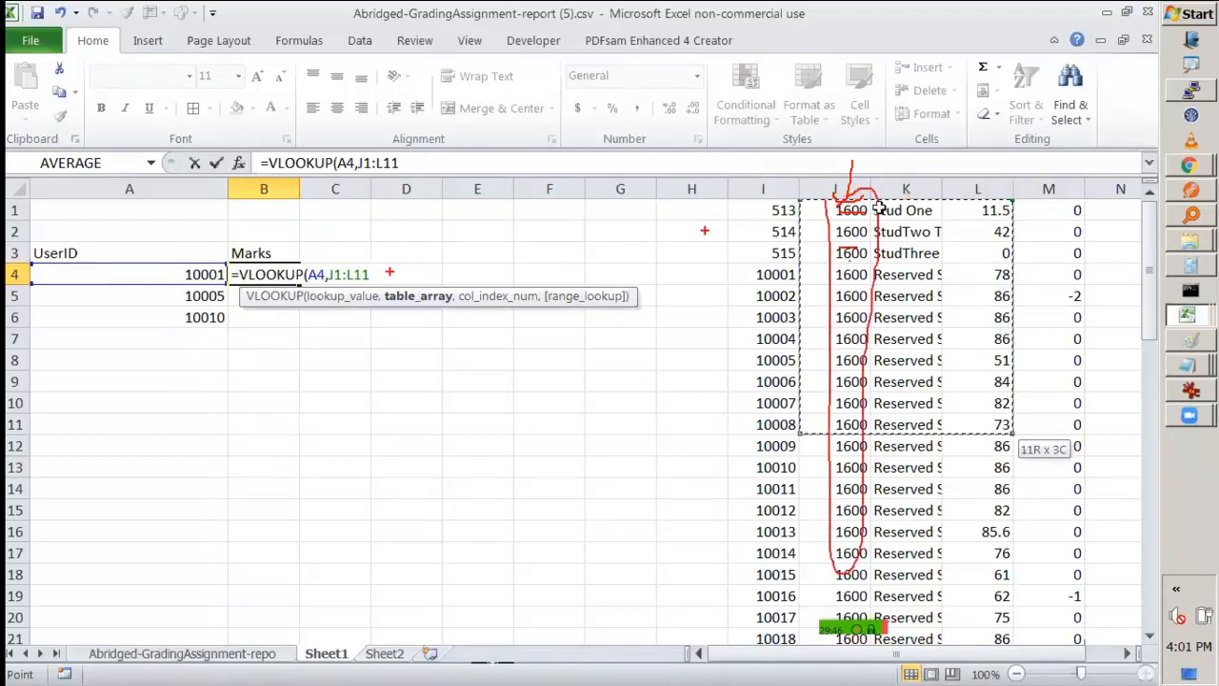
{"action": "key", "text": "Escape"}
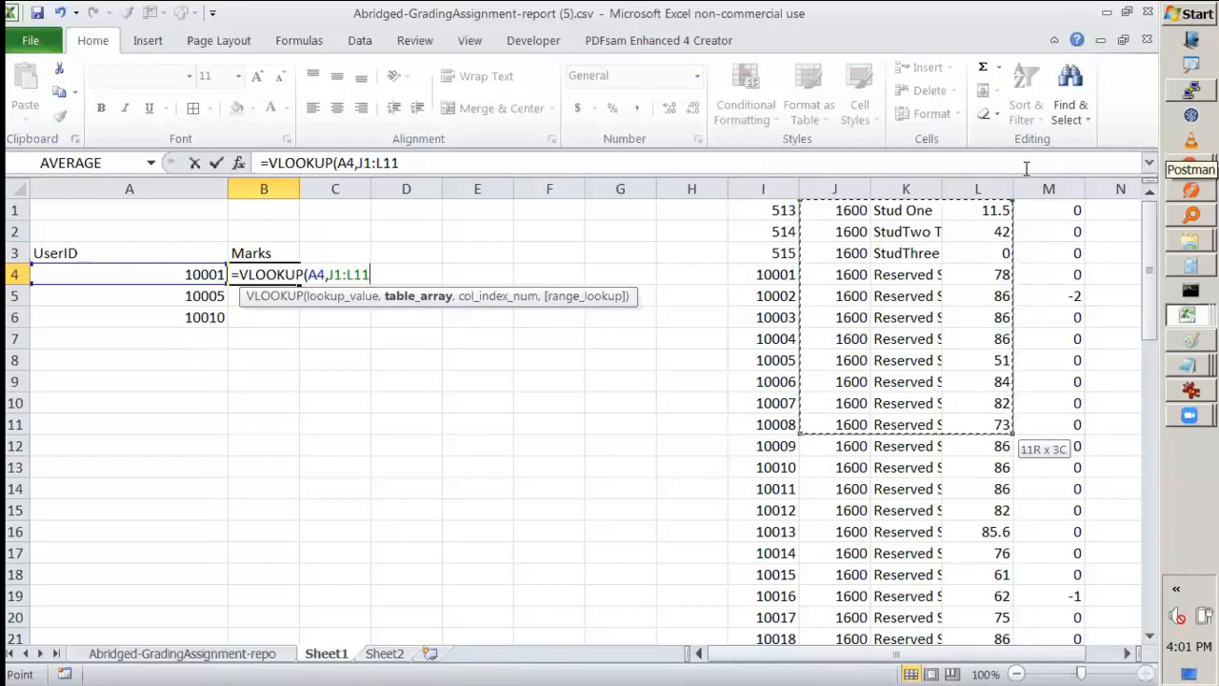
Complete the VLOOKUP formula in B4 with column index 3 and FALSE for an exact match
{"action": "type", "text": ","}
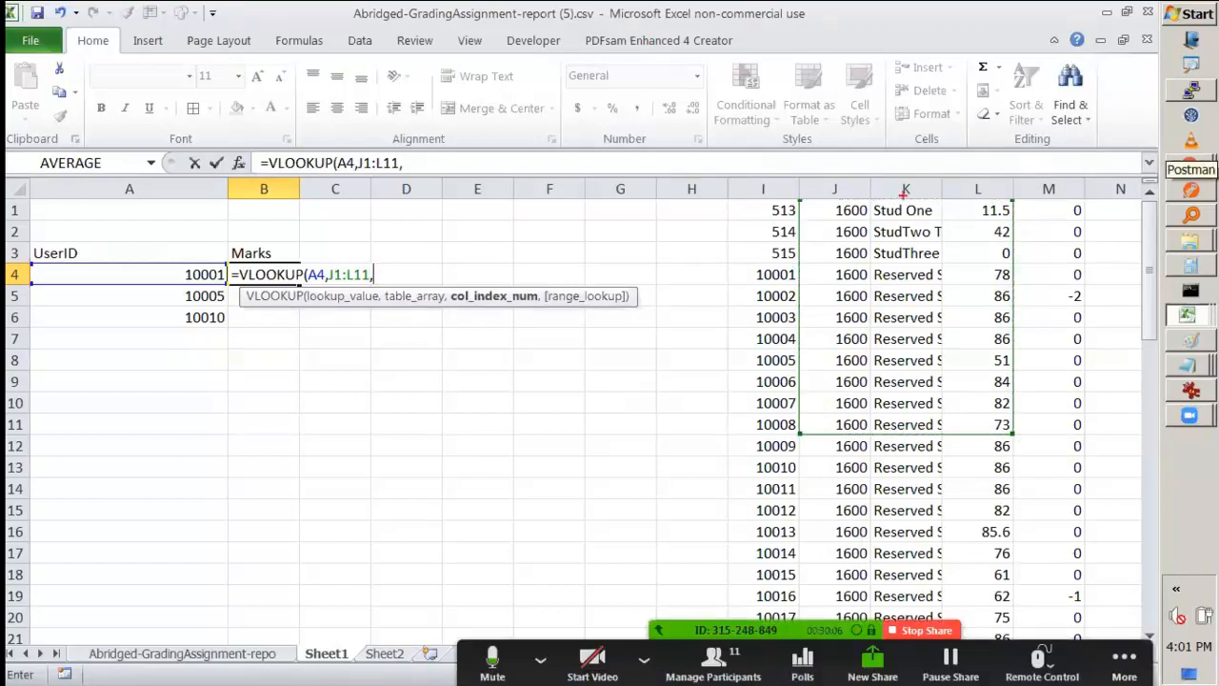
{"action": "mouse_move", "coordinate": [801, 203]}
{"action": "left_mouse_down"}
{"action": "mouse_move", "coordinate": [784, 343]}
{"action": "mouse_move", "coordinate": [905, 453]}
{"action": "mouse_move", "coordinate": [1012, 311]}
{"action": "mouse_move", "coordinate": [1021, 191]}
{"action": "mouse_move", "coordinate": [849, 206]}
{"action": "left_mouse_up"}
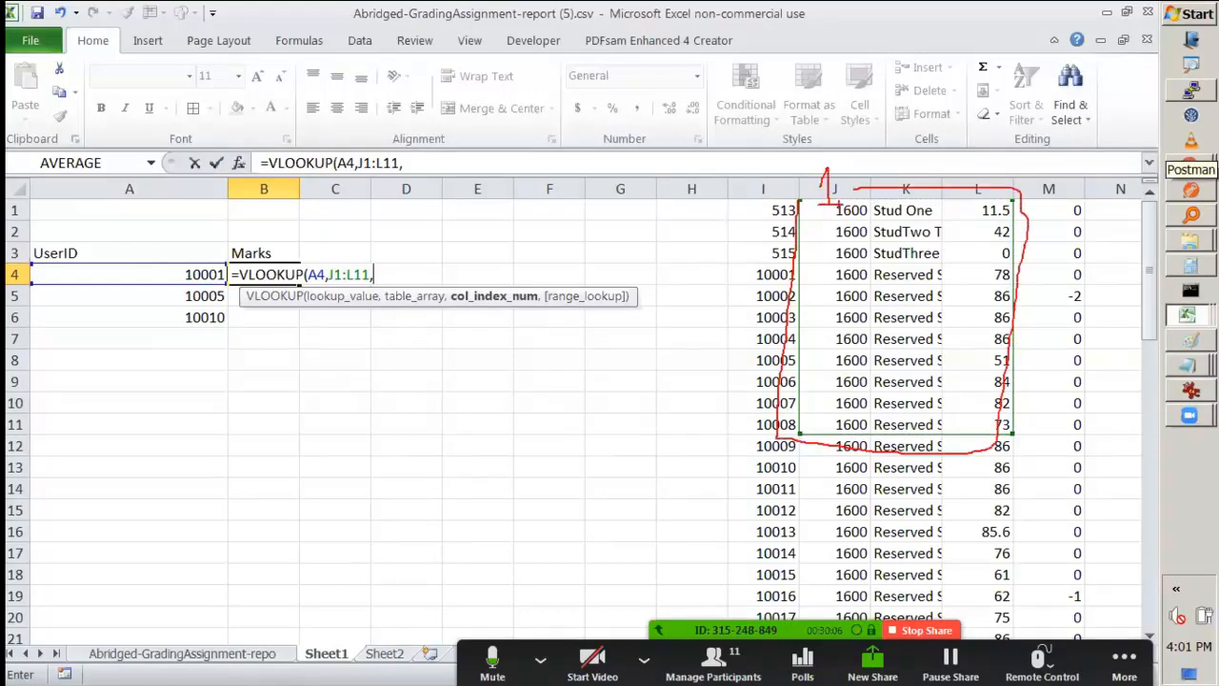
{"action": "mouse_move", "coordinate": [958, 173]}
{"action": "left_mouse_down"}
{"action": "mouse_move", "coordinate": [986, 171]}
{"action": "mouse_move", "coordinate": [968, 195]}
{"action": "left_mouse_up"}
{"action": "mouse_move", "coordinate": [971, 206]}
{"action": "left_mouse_down"}
{"action": "mouse_move", "coordinate": [960, 341]}
{"action": "mouse_move", "coordinate": [978, 354]}
{"action": "left_mouse_up"}
{"action": "mouse_move", "coordinate": [380, 269]}
{"action": "left_mouse_down"}
{"action": "mouse_move", "coordinate": [402, 269]}
{"action": "mouse_move", "coordinate": [393, 279]}
{"action": "left_mouse_up"}
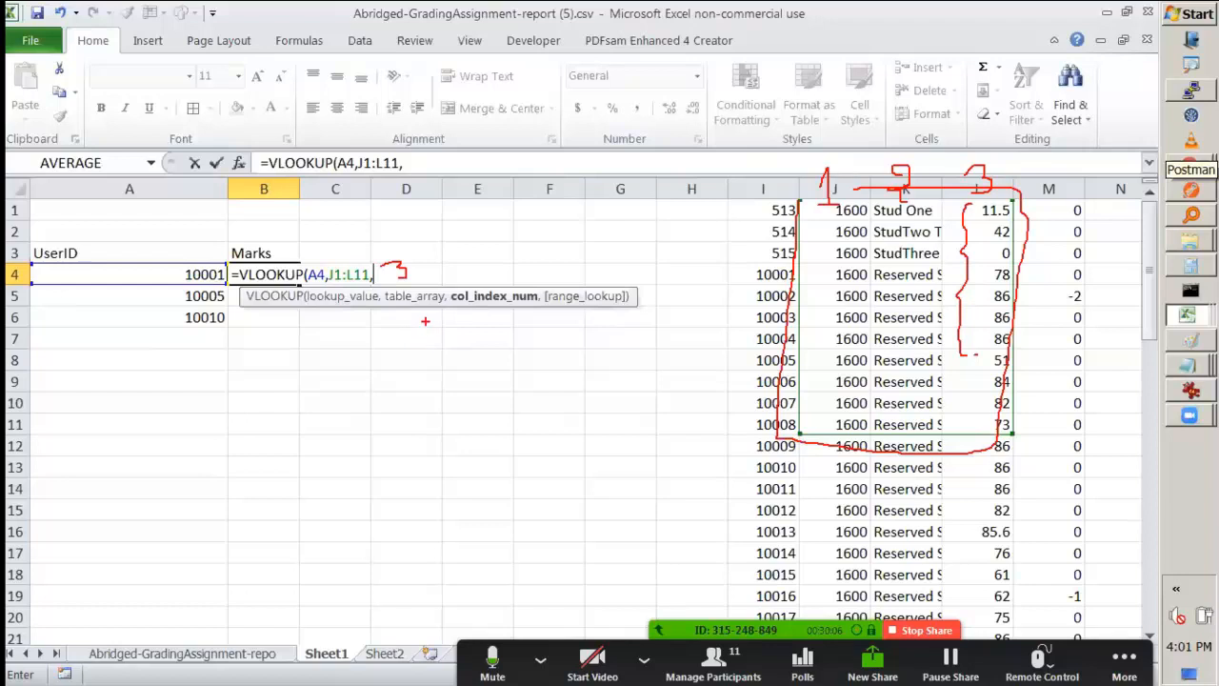
{"action": "type", "text": "3,"}
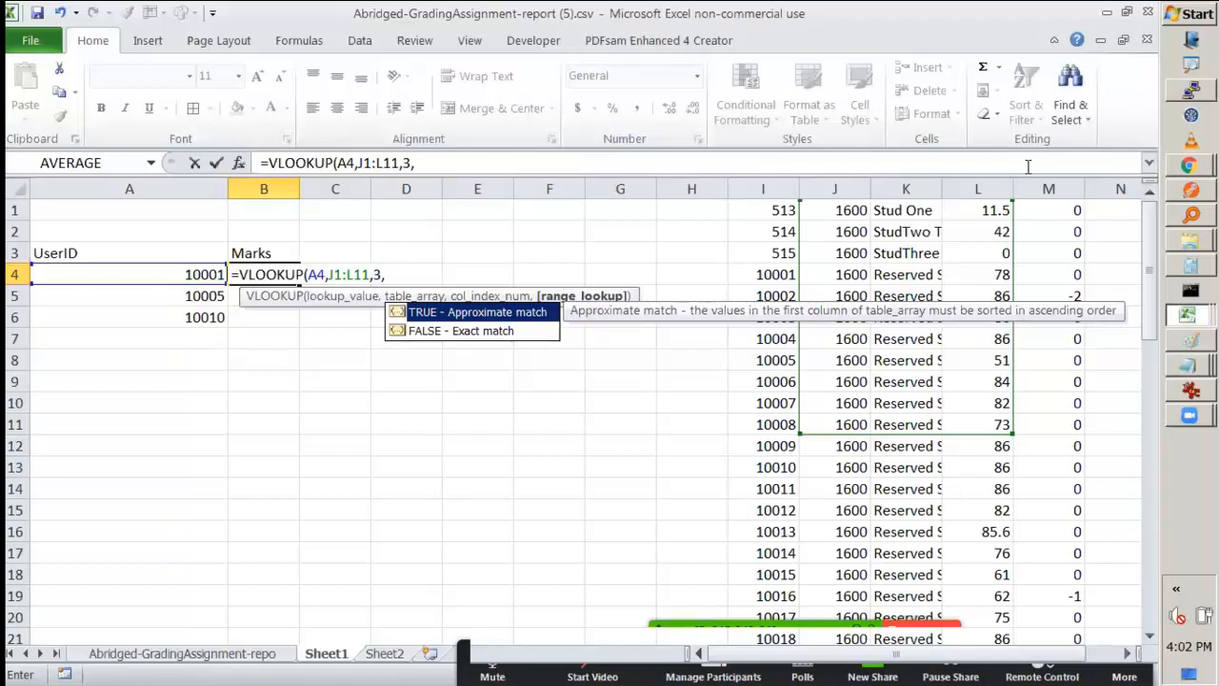
{"action": "key", "text": "Down"}
{"action": "key", "text": "Tab"}
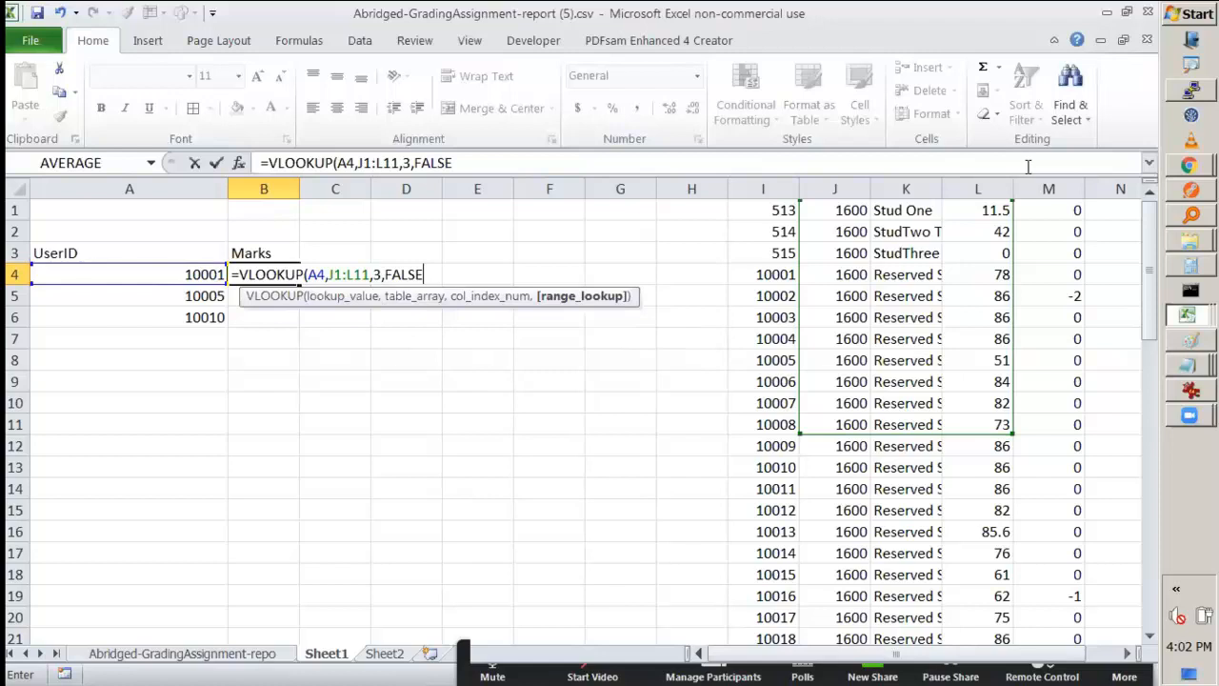
{"action": "type", "text": ")"}
{"action": "key", "text": "Return"}
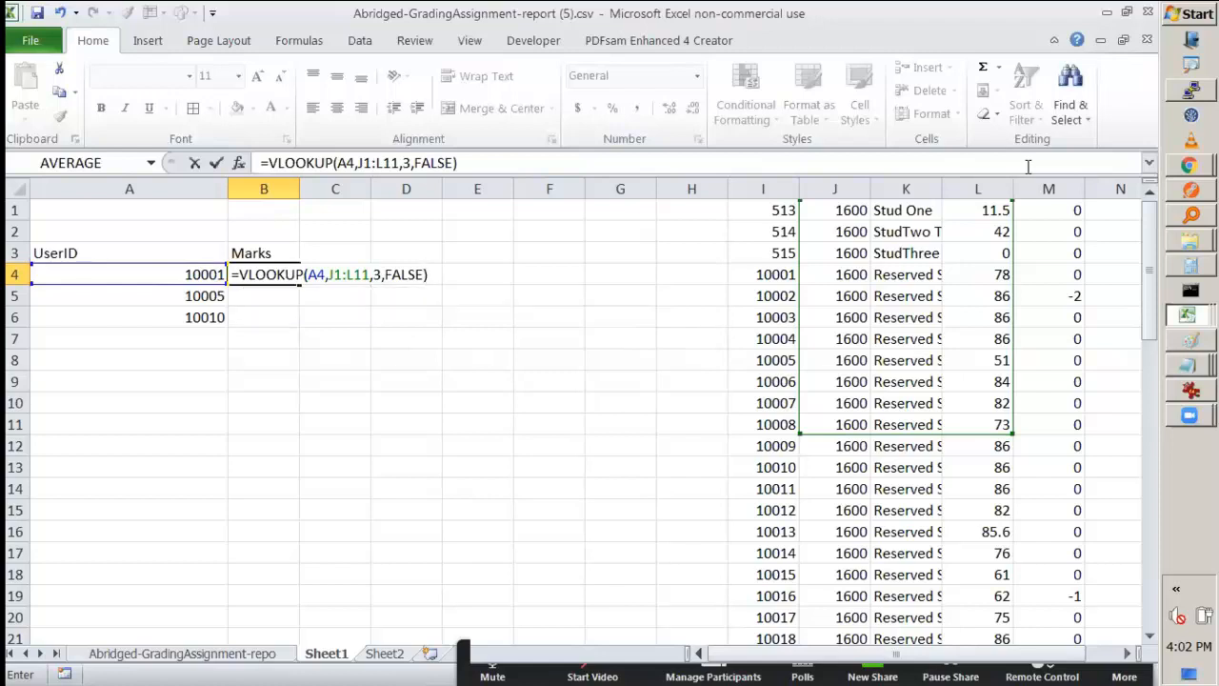
{"action": "key", "text": "Up"}
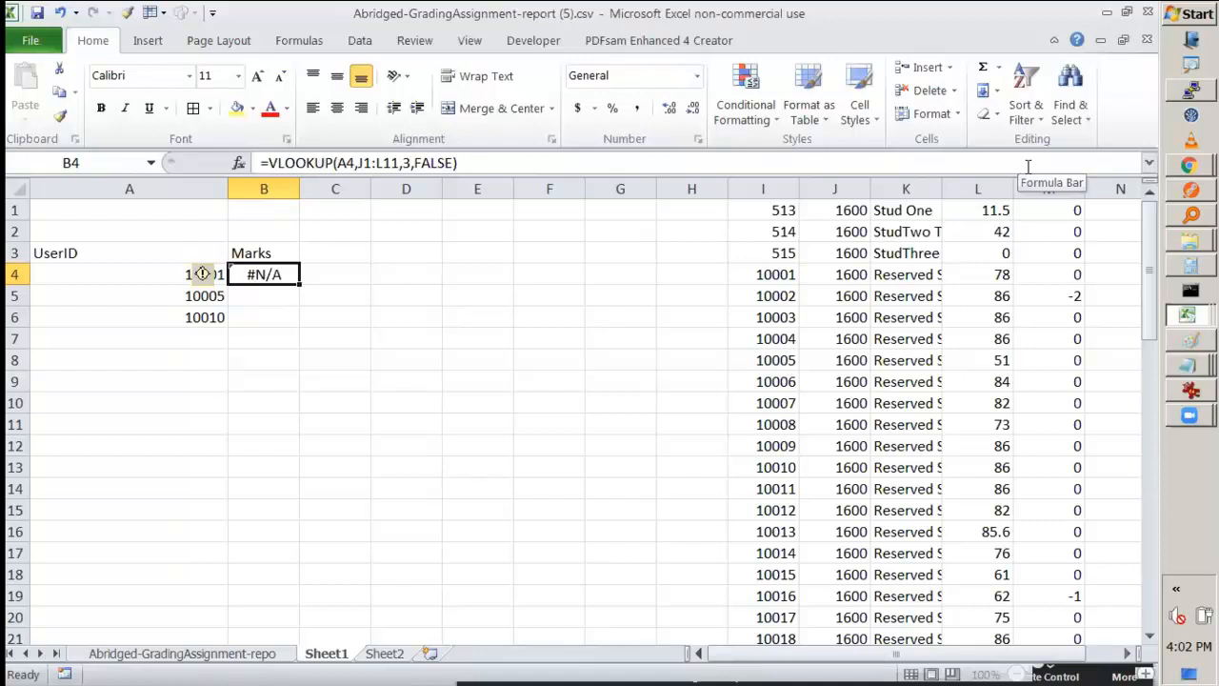
{"action": "left_click_drag", "start_coordinate": [851, 211], "coordinate": [939, 392]}
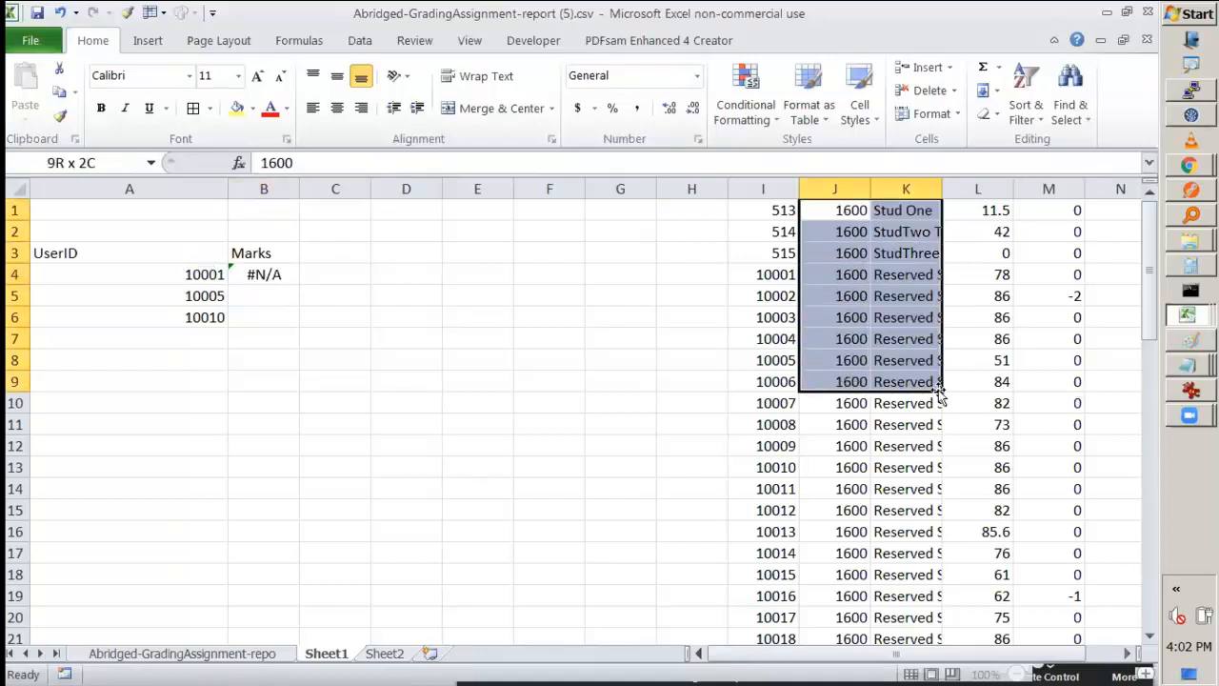
{"action": "left_click", "coordinate": [403, 316]}
{"action": "left_click", "coordinate": [254, 273]}
{"action": "left_click", "coordinate": [510, 314]}
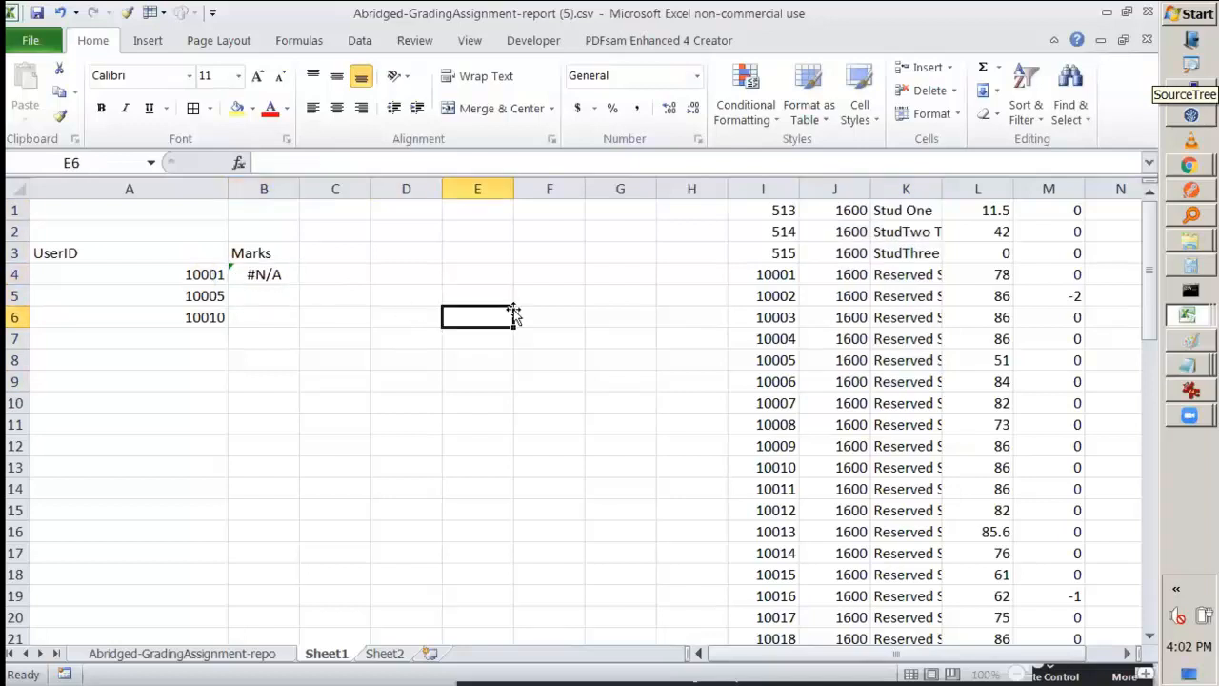
{"action": "left_click", "coordinate": [274, 274]}
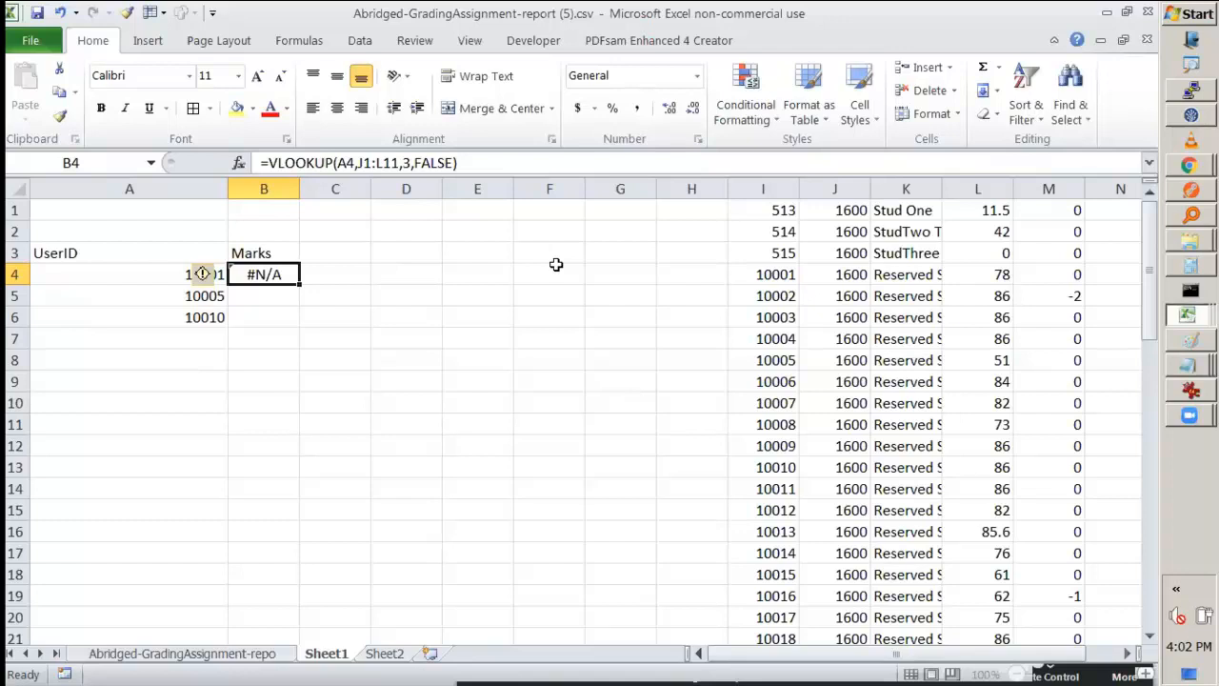
Enter the text iferror in cell D2
{"action": "left_click", "coordinate": [436, 238]}
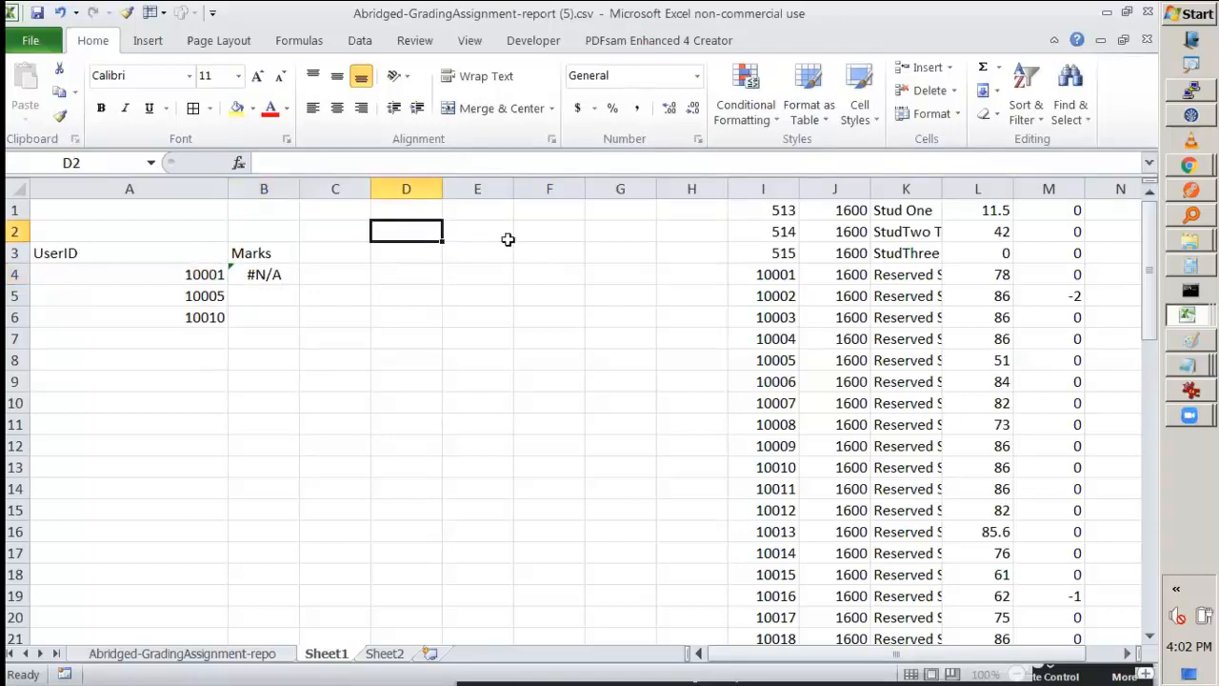
{"action": "type", "text": "iferror"}
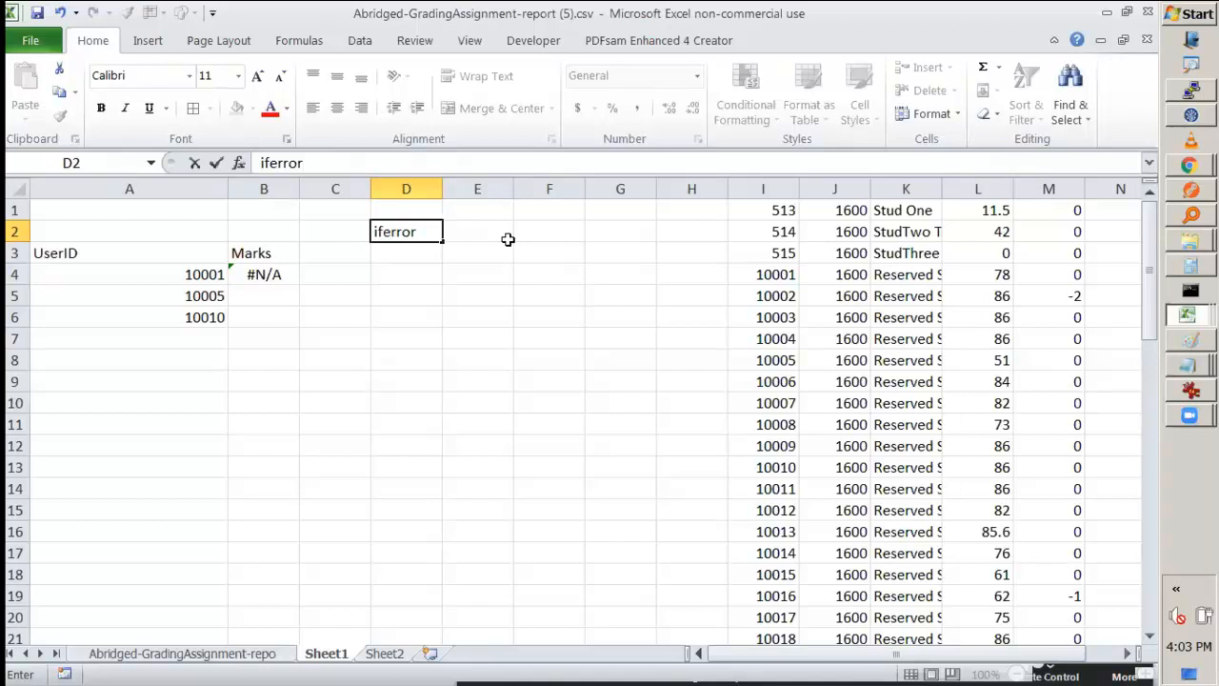
{"action": "key", "text": "Return"}
{"action": "key", "text": "Up"}
{"action": "key", "text": "F2"}
{"action": "key", "text": "Home"}
{"action": "type", "text": "="}
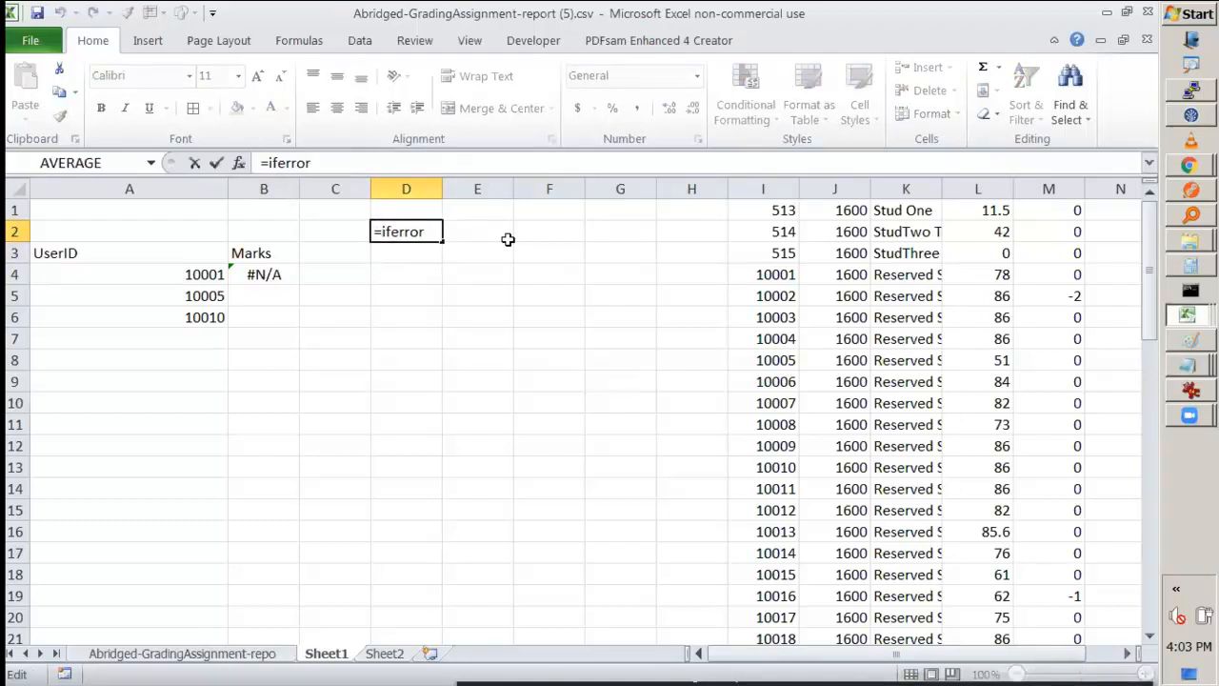
{"action": "left_click", "coordinate": [240, 168]}
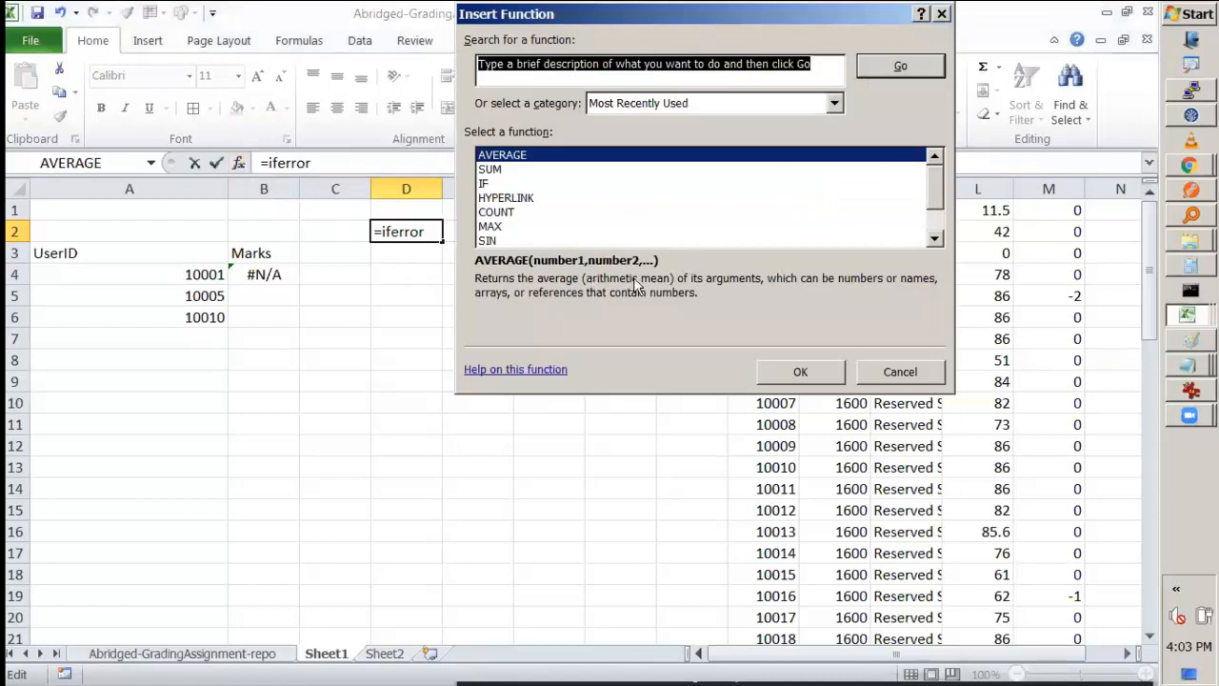
{"action": "left_click", "coordinate": [905, 369]}
Turn the text in cell D2 into a formula by putting an equals sign before iferror
{"action": "double_click", "coordinate": [386, 230]}
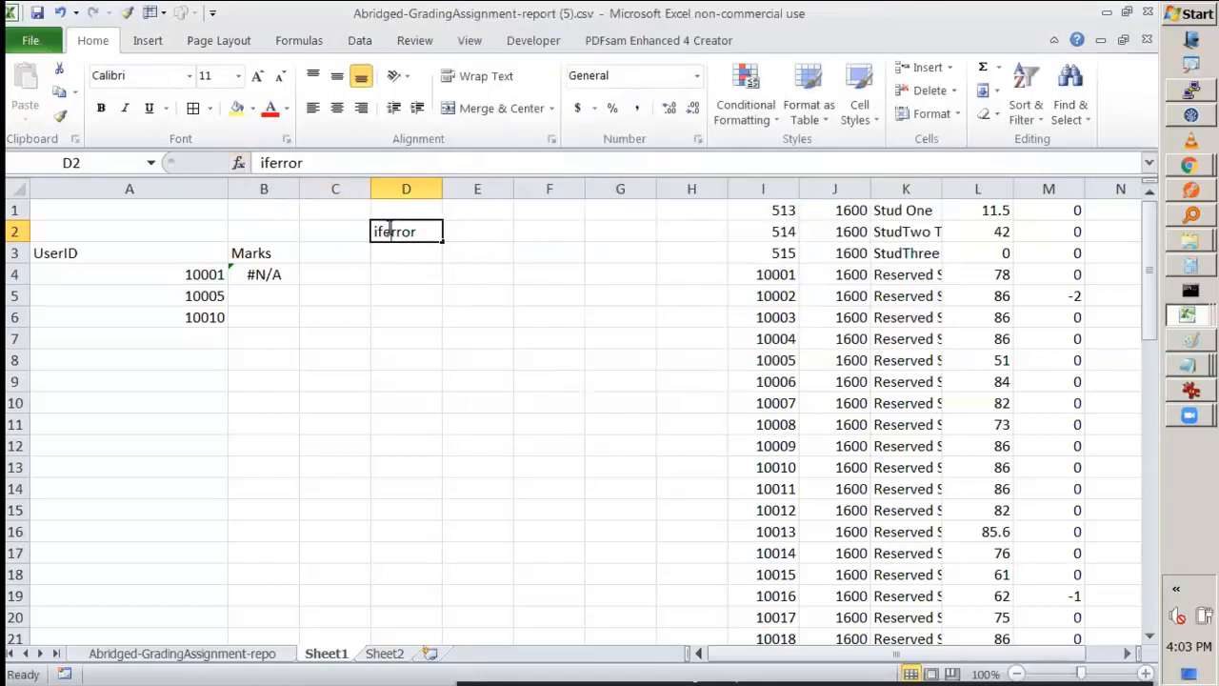
{"action": "type", "text": "="}
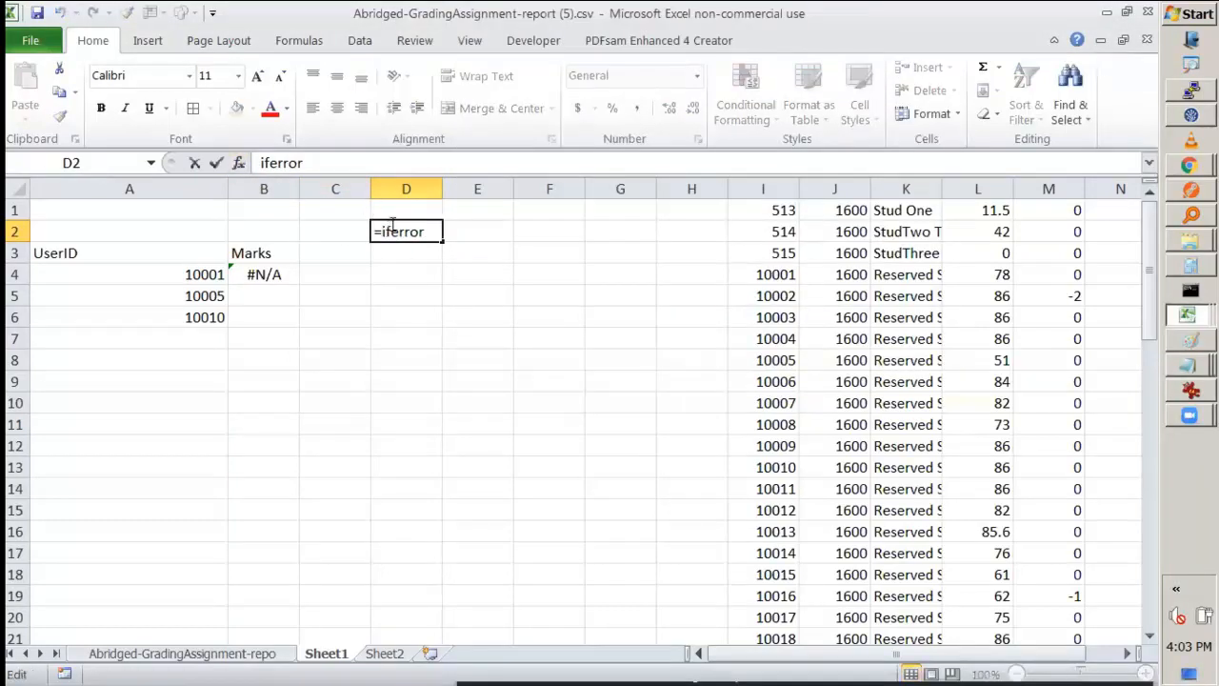
{"action": "key", "text": "Tab"}
Bring up the IFERROR syntax in D2 and examine its value and value_if_error arguments, leaving the cell without changing it
{"action": "double_click", "coordinate": [408, 231]}
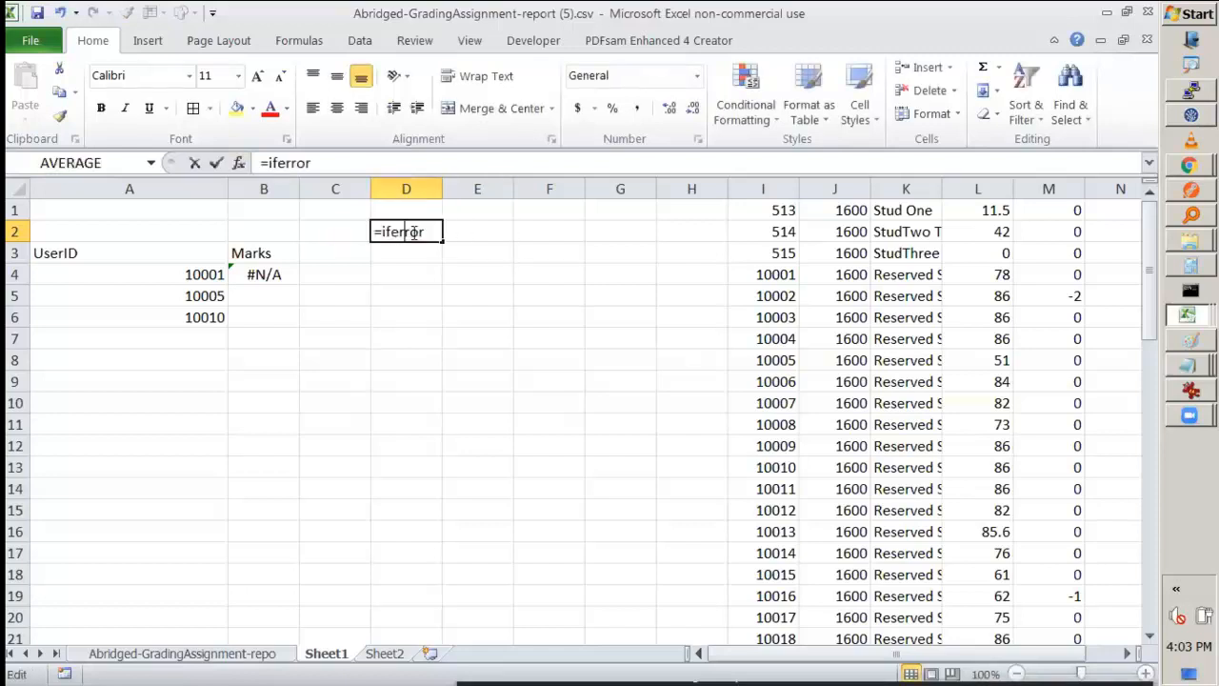
{"action": "type", "text": "("}
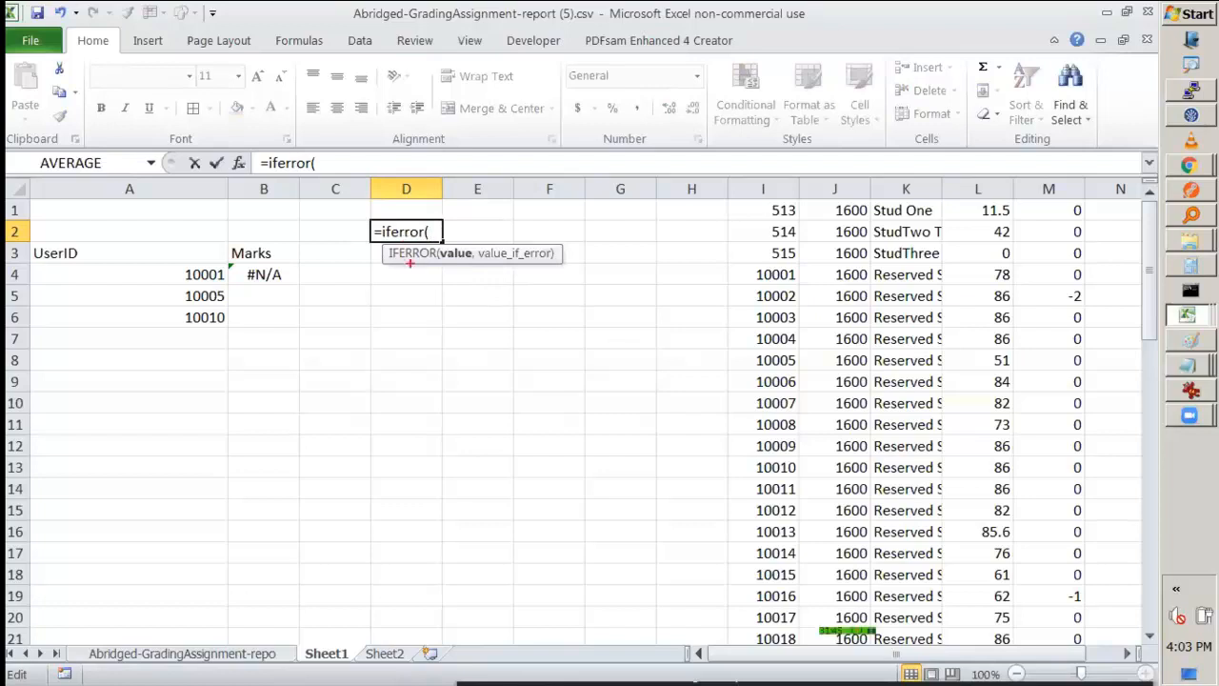
{"action": "mouse_move", "coordinate": [458, 270]}
{"action": "left_mouse_down"}
{"action": "mouse_move", "coordinate": [458, 310]}
{"action": "mouse_move", "coordinate": [478, 282]}
{"action": "mouse_move", "coordinate": [566, 270]}
{"action": "left_mouse_up"}
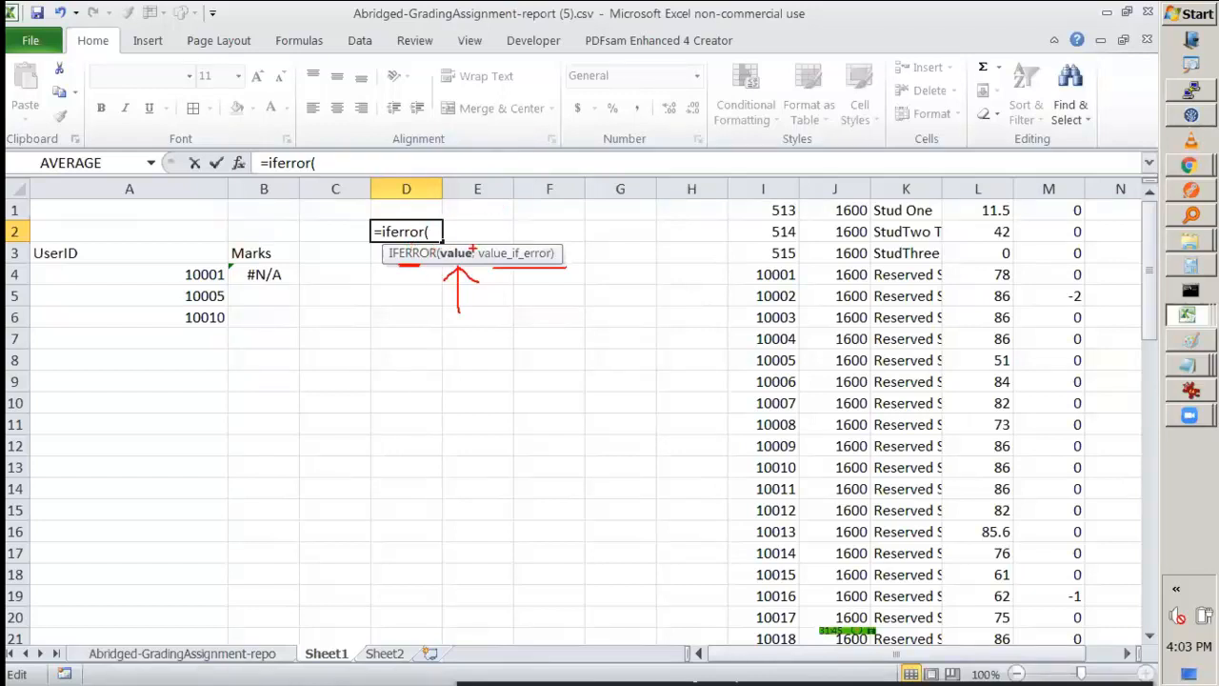
{"action": "mouse_move", "coordinate": [519, 252]}
{"action": "left_mouse_down"}
{"action": "mouse_move", "coordinate": [504, 244]}
{"action": "mouse_move", "coordinate": [482, 259]}
{"action": "mouse_move", "coordinate": [543, 257]}
{"action": "mouse_move", "coordinate": [522, 246]}
{"action": "mouse_move", "coordinate": [541, 296]}
{"action": "mouse_move", "coordinate": [585, 307]}
{"action": "left_mouse_up"}
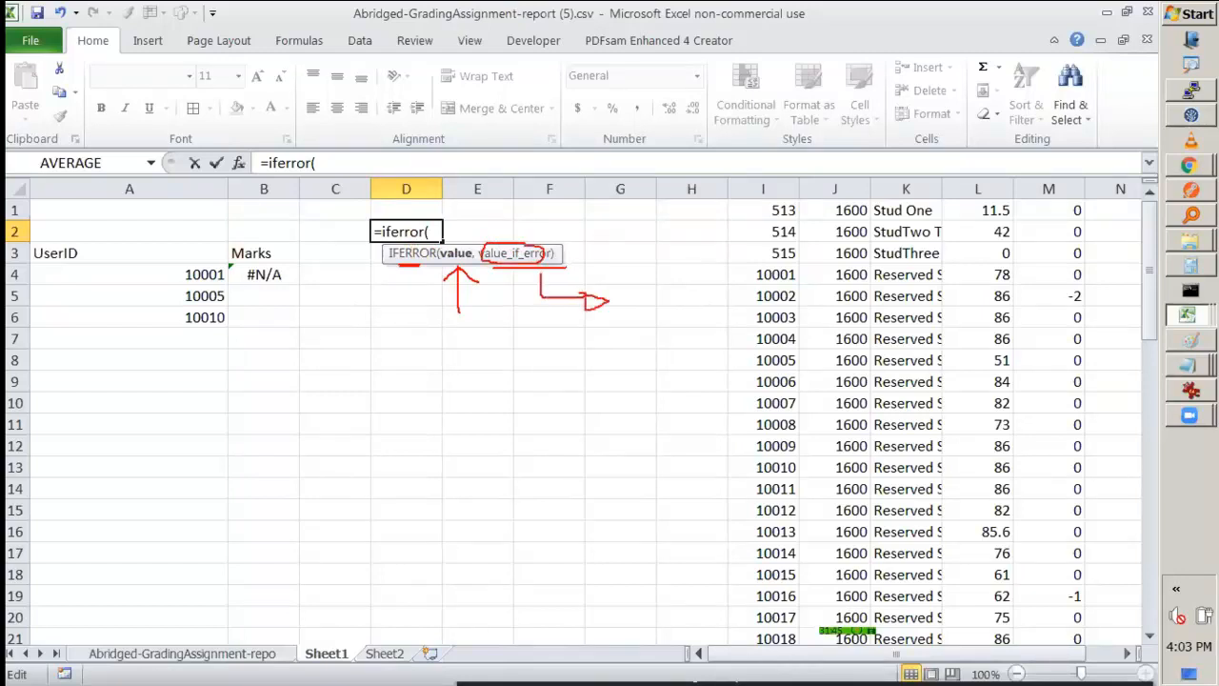
{"action": "left_click_drag", "start_coordinate": [459, 246], "coordinate": [462, 218]}
{"action": "left_click_drag", "start_coordinate": [452, 229], "coordinate": [470, 225]}
{"action": "key", "text": "Escape"}
{"action": "key", "text": "Escape"}
Copy the VLOOKUP expression from B4's formula without its equals sign
{"action": "left_click", "coordinate": [269, 272]}
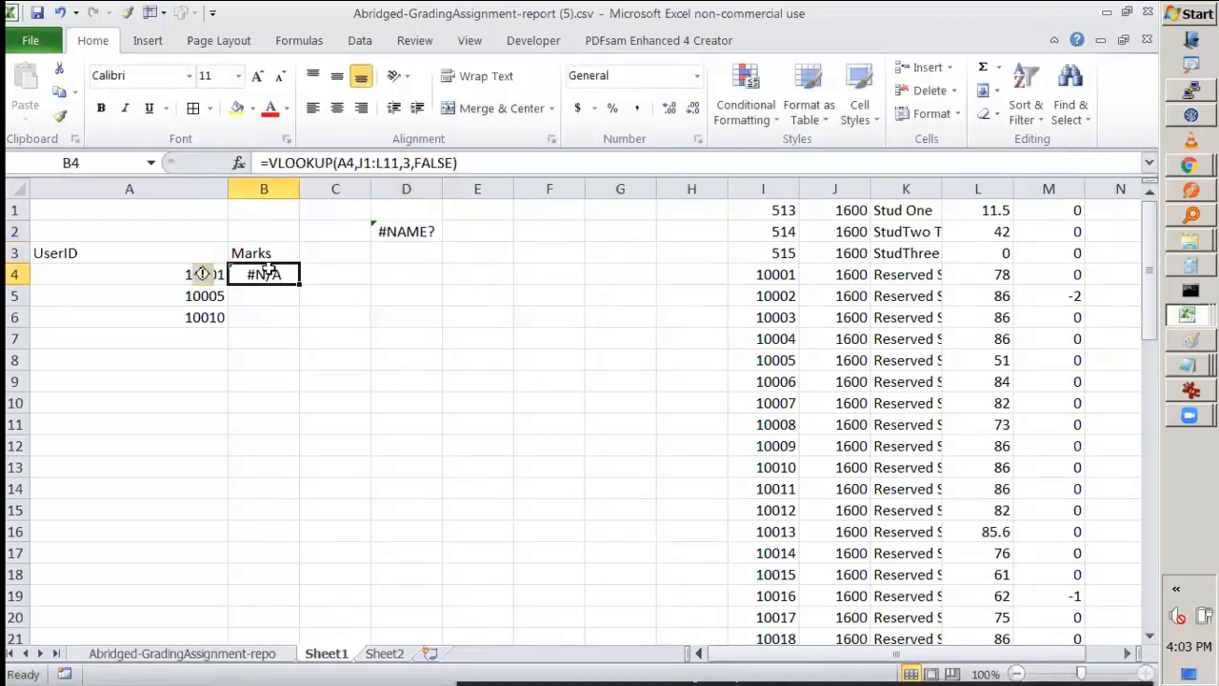
{"action": "double_click", "coordinate": [269, 272]}
{"action": "left_click_drag", "start_coordinate": [440, 276], "coordinate": [239, 275]}
{"action": "key", "text": "ctrl+c"}
{"action": "key", "text": "Escape"}
Complete the IFERROR formula in D2 with the copied VLOOKUP as its value and "not found" as the value if error
{"action": "left_click", "coordinate": [434, 234]}
{"action": "key", "text": "F2"}
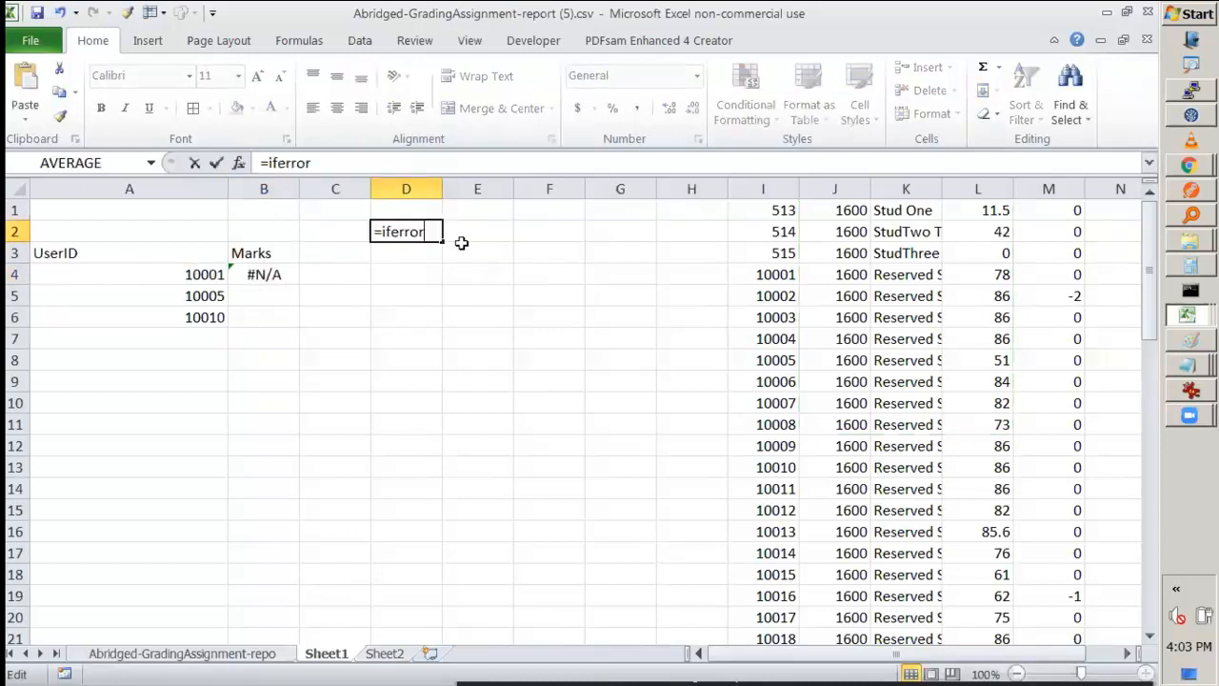
{"action": "type", "text": "("}
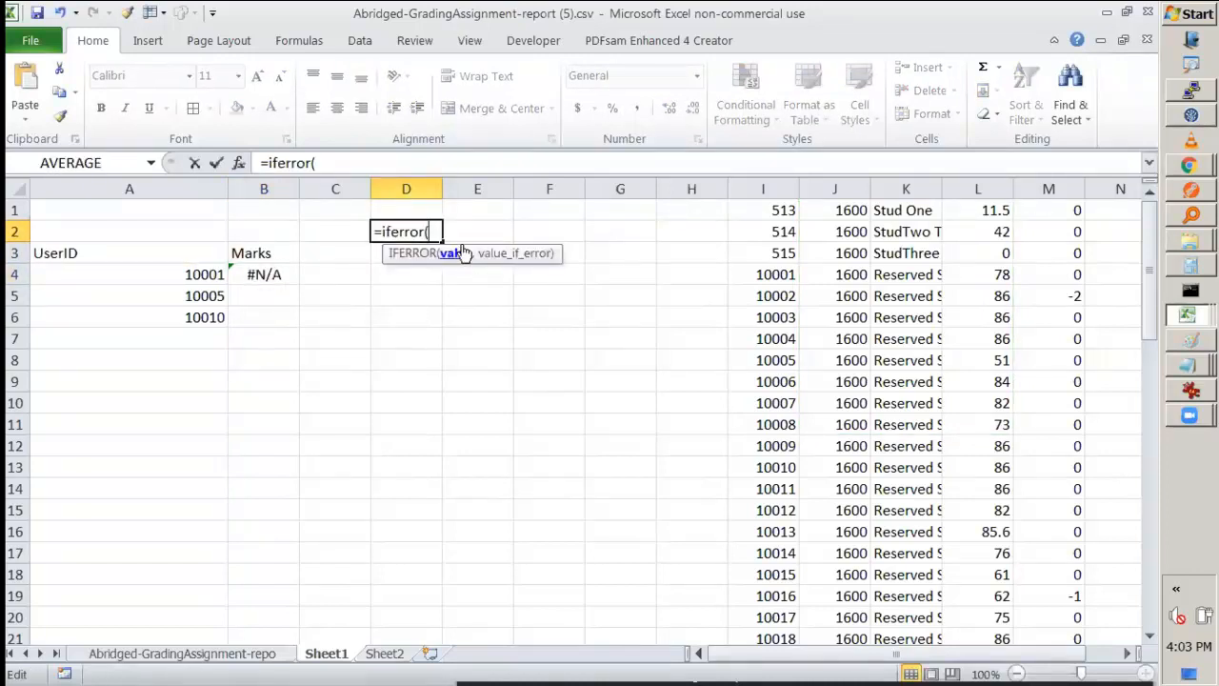
{"action": "key", "text": "ctrl+v"}
{"action": "left_click_drag", "start_coordinate": [427, 232], "coordinate": [627, 229]}
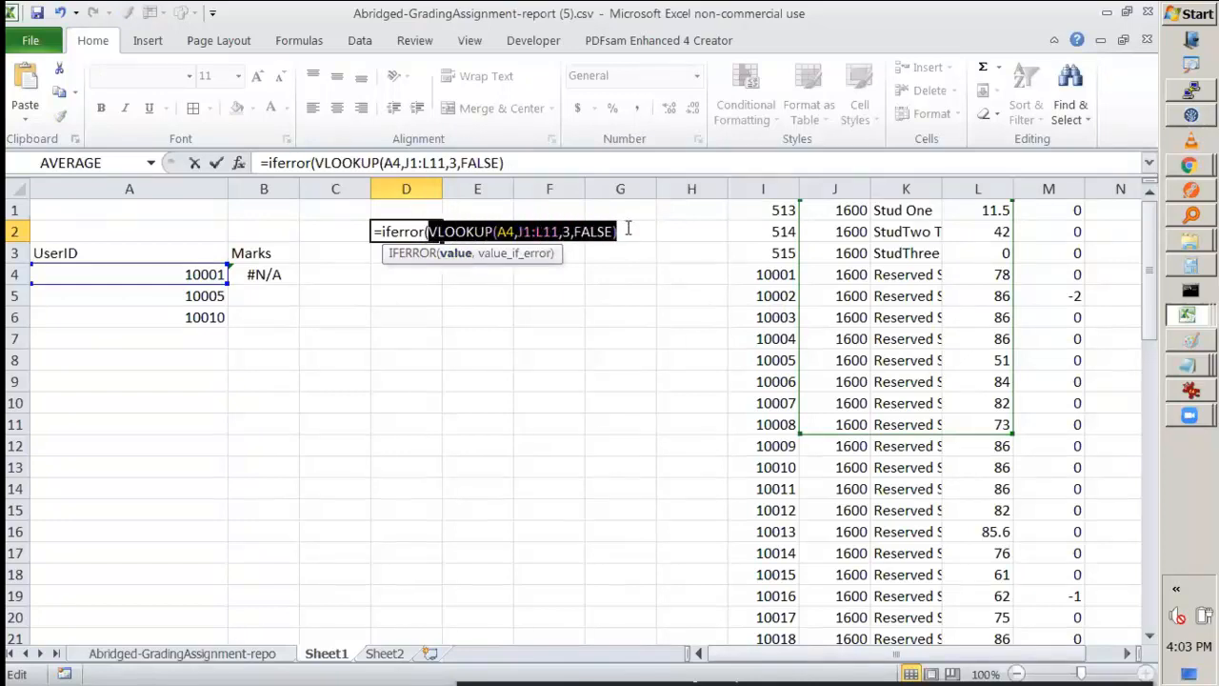
{"action": "left_click", "coordinate": [628, 228]}
{"action": "type", "text": ",\"not found\")"}
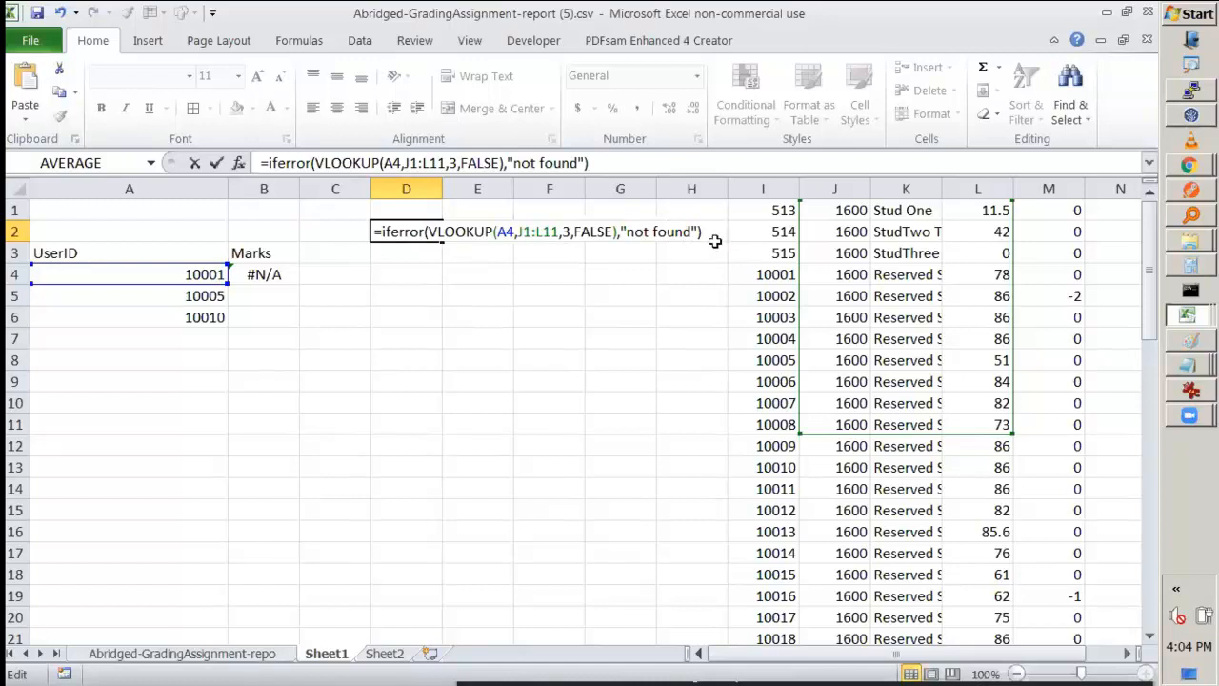
{"action": "type", "text": ")"}
{"action": "key", "text": "BackSpace"}
{"action": "key", "text": "Return"}
{"action": "key", "text": "Up"}
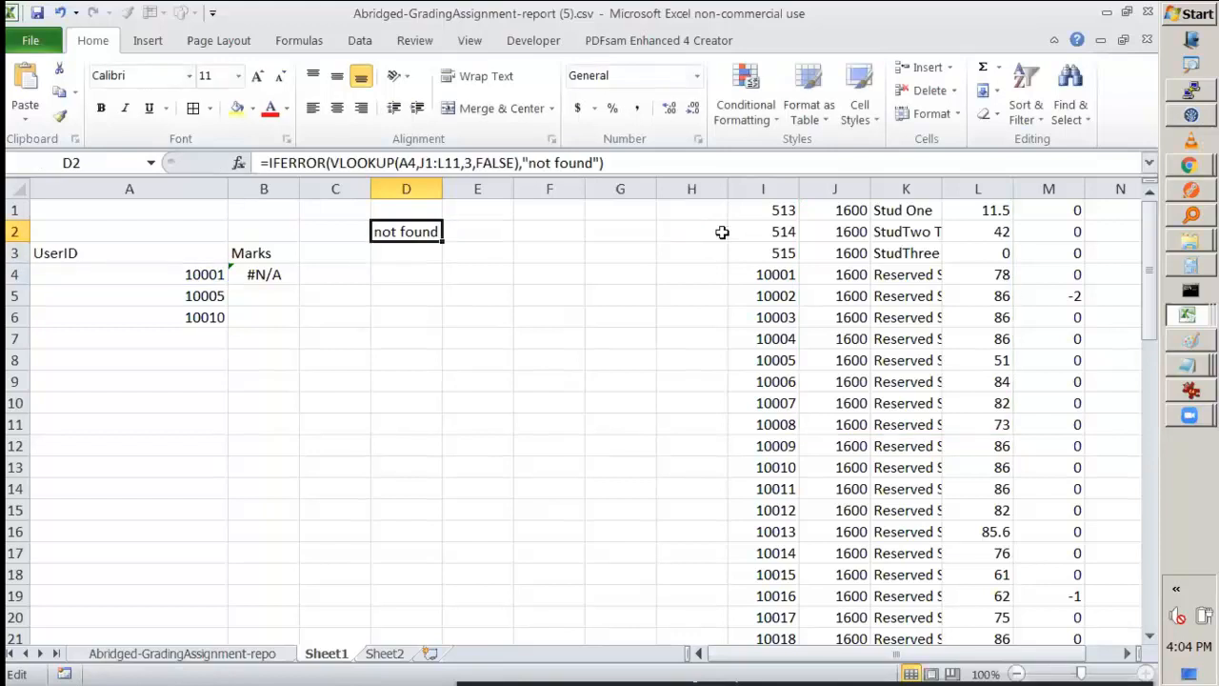
{"action": "key", "text": "F2"}
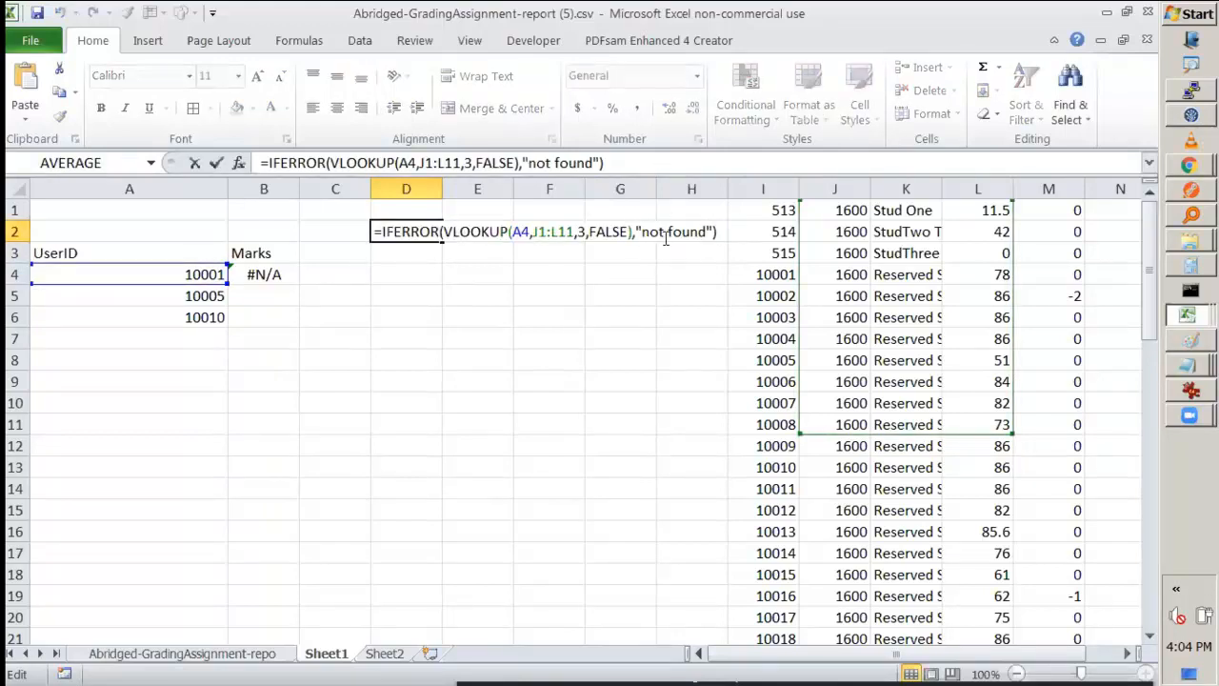
{"action": "key", "text": "Escape"}
Try 1600 as the user ID in A4, check the IFERROR formula in D2, and undo the ID change
{"action": "left_click", "coordinate": [205, 278]}
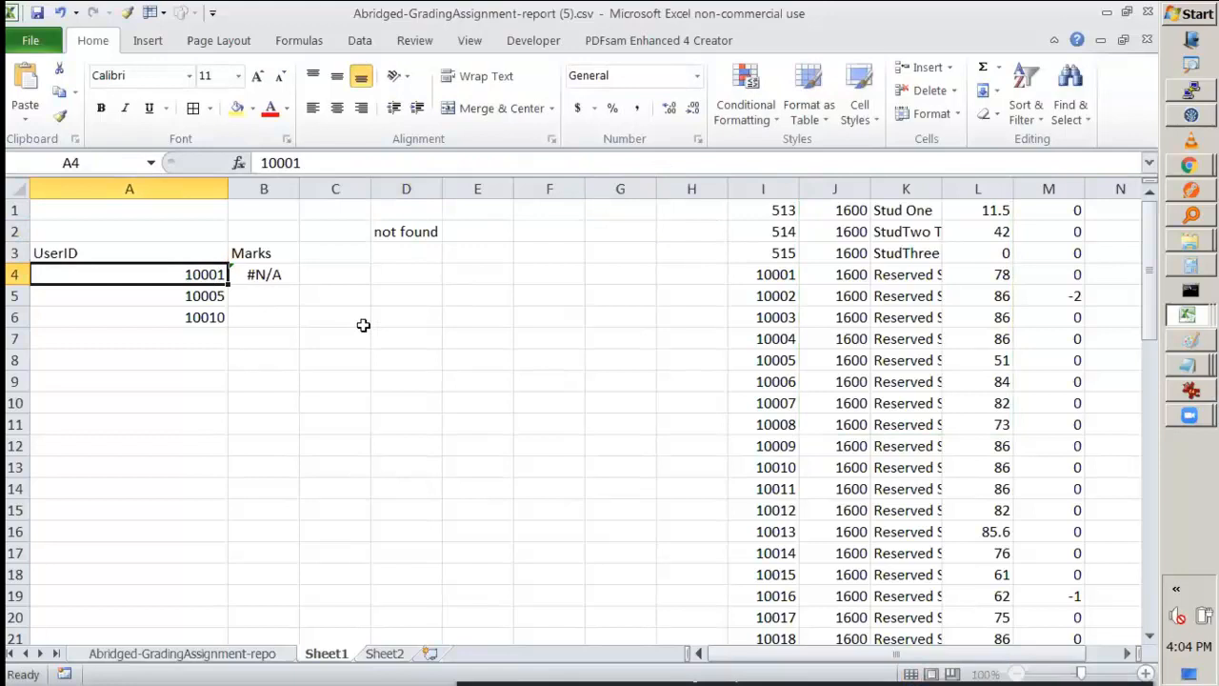
{"action": "type", "text": "1600"}
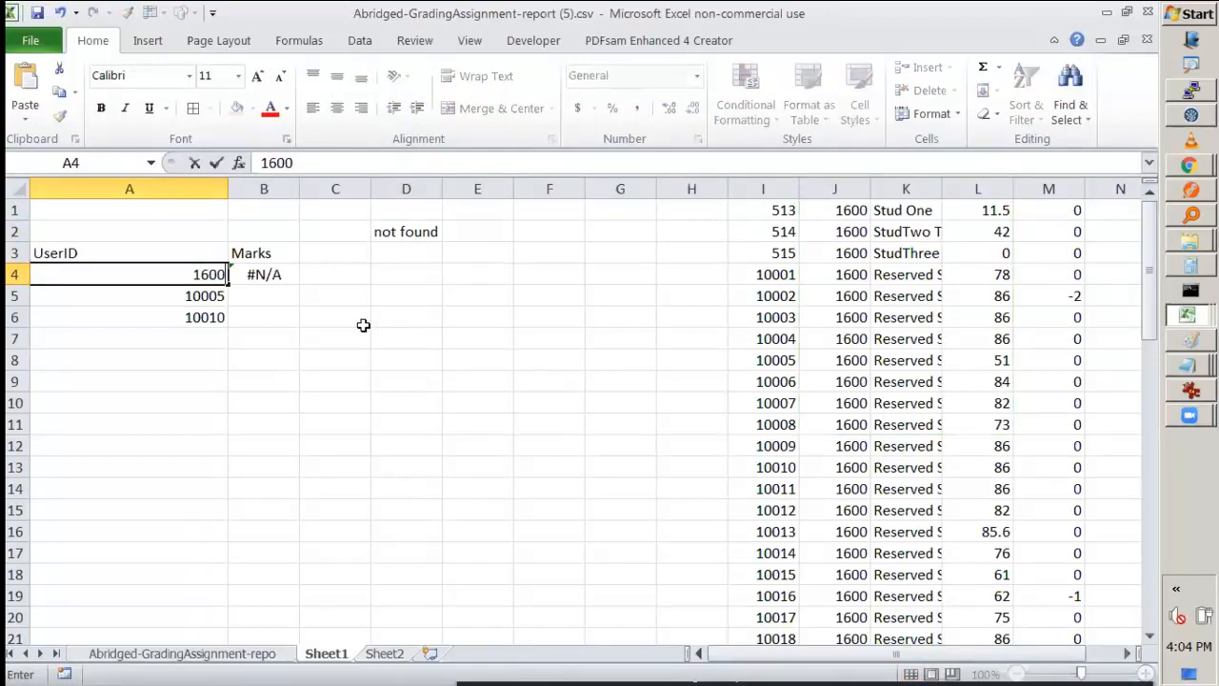
{"action": "key", "text": "Return"}
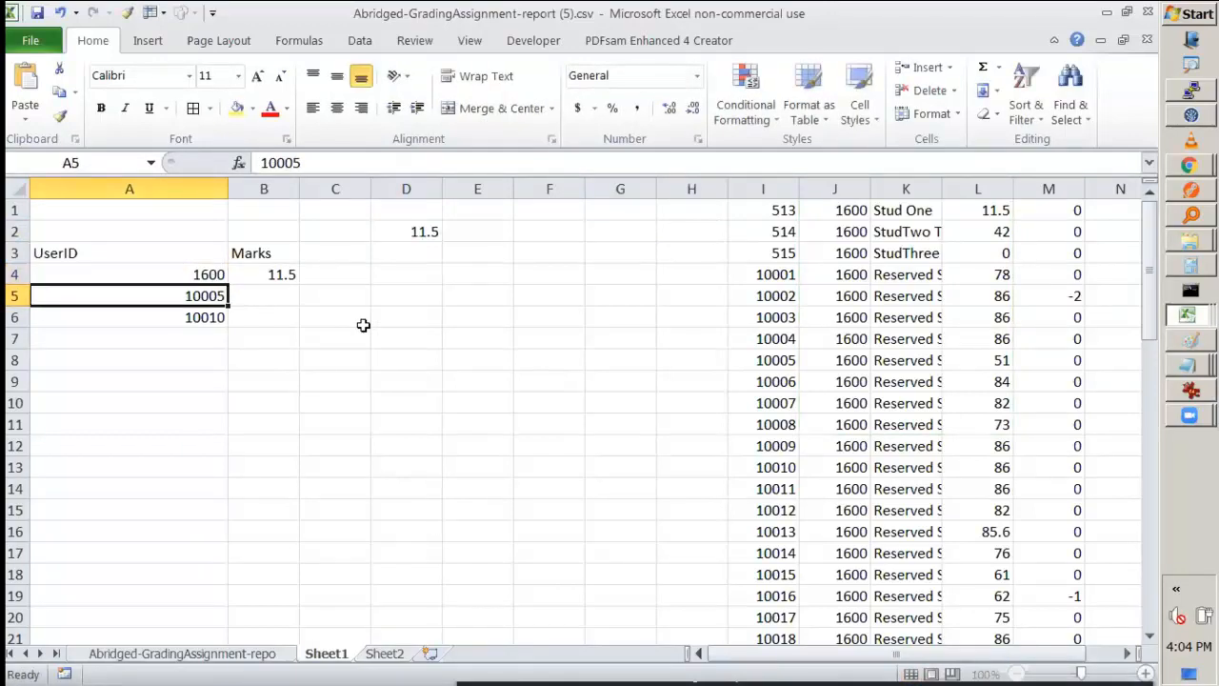
{"action": "left_click", "coordinate": [413, 229]}
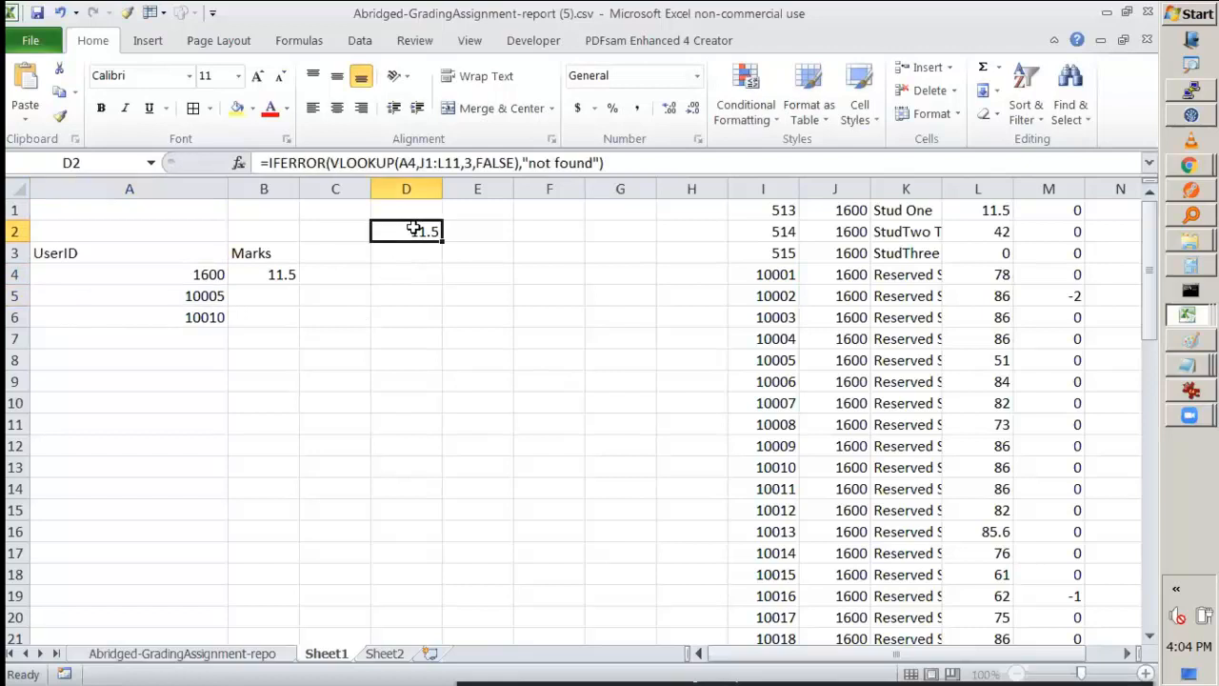
{"action": "key", "text": "ctrl+z"}
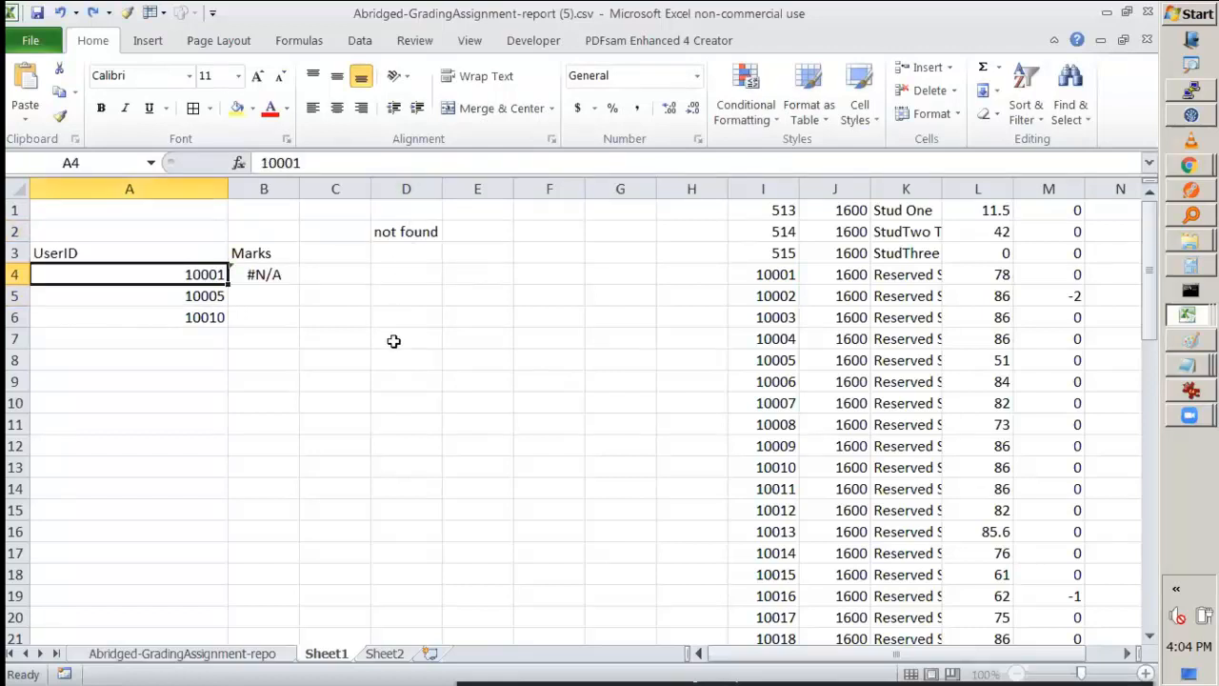
Compare the result in D2 with the one in B4 and examine how IFERROR wraps the VLOOKUP in D2's formula
{"action": "left_click", "coordinate": [402, 226]}
{"action": "left_click", "coordinate": [431, 269]}
{"action": "left_click", "coordinate": [428, 237]}
{"action": "left_click", "coordinate": [435, 313]}
{"action": "mouse_move", "coordinate": [263, 283]}
{"action": "left_mouse_down"}
{"action": "mouse_move", "coordinate": [242, 283]}
{"action": "mouse_move", "coordinate": [259, 286]}
{"action": "left_mouse_up"}
{"action": "mouse_move", "coordinate": [404, 214]}
{"action": "left_mouse_down"}
{"action": "mouse_move", "coordinate": [372, 239]}
{"action": "mouse_move", "coordinate": [423, 214]}
{"action": "left_mouse_up"}
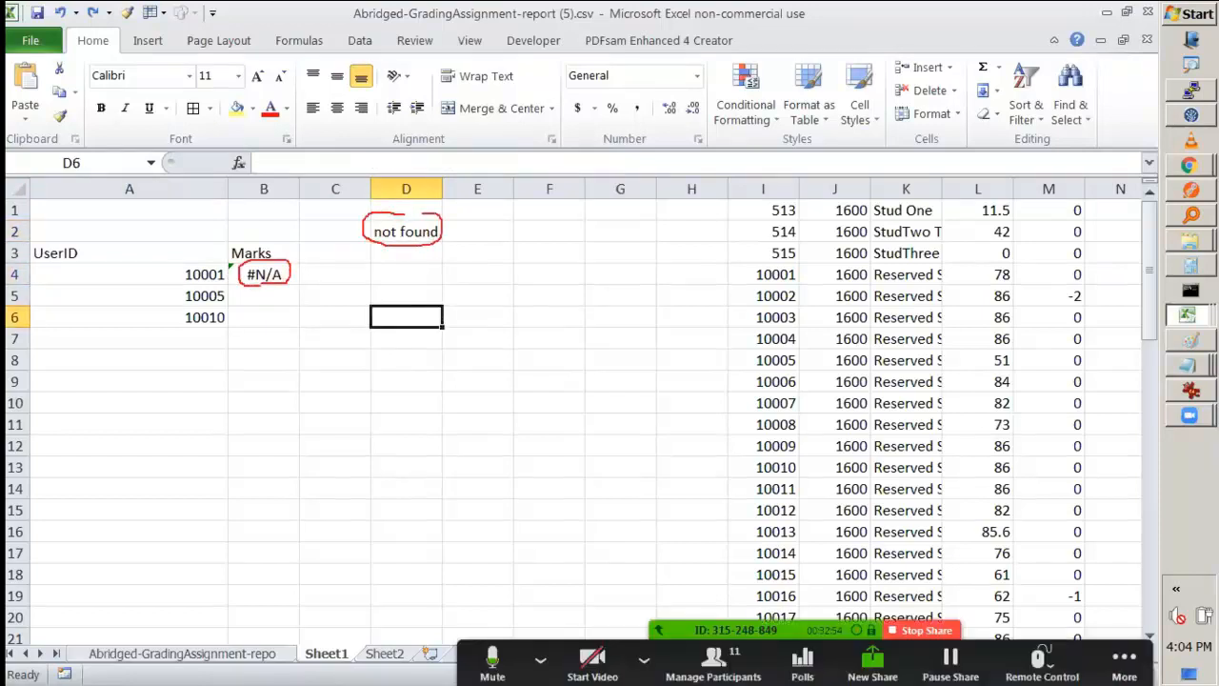
{"action": "mouse_move", "coordinate": [377, 259]}
{"action": "left_mouse_down"}
{"action": "mouse_move", "coordinate": [400, 253]}
{"action": "mouse_move", "coordinate": [408, 278]}
{"action": "mouse_move", "coordinate": [451, 245]}
{"action": "left_mouse_up"}
{"action": "left_click_drag", "start_coordinate": [412, 217], "coordinate": [461, 195]}
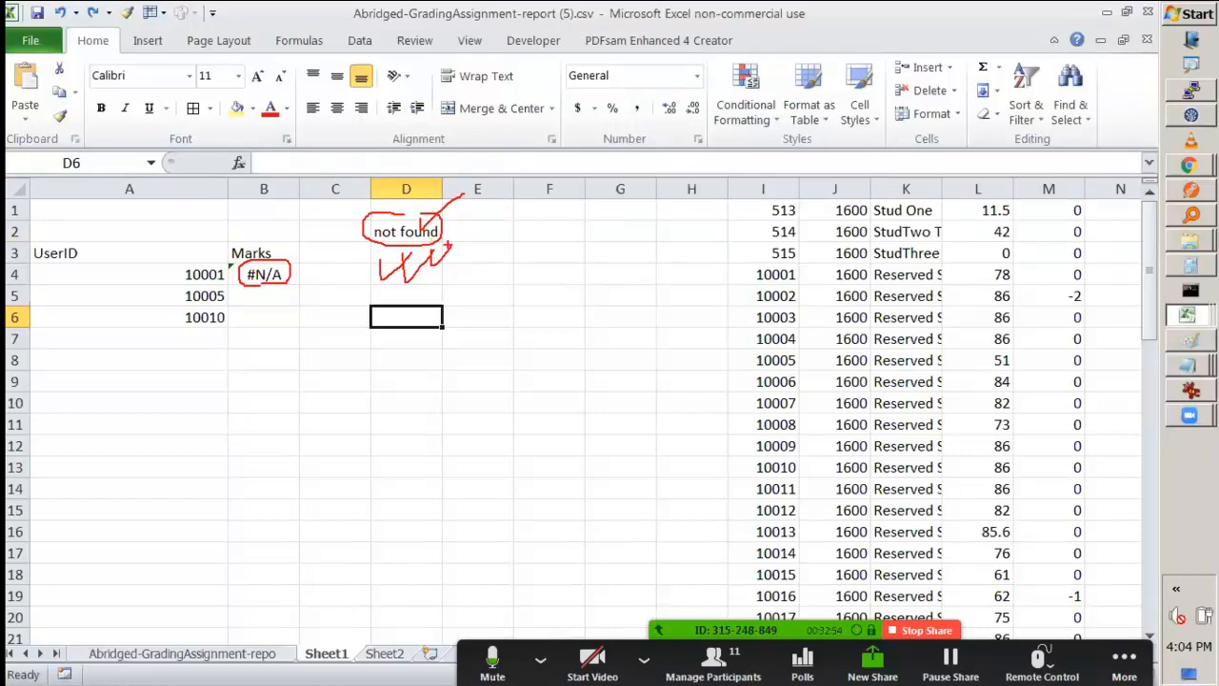
{"action": "left_click", "coordinate": [411, 236]}
{"action": "double_click", "coordinate": [417, 238]}
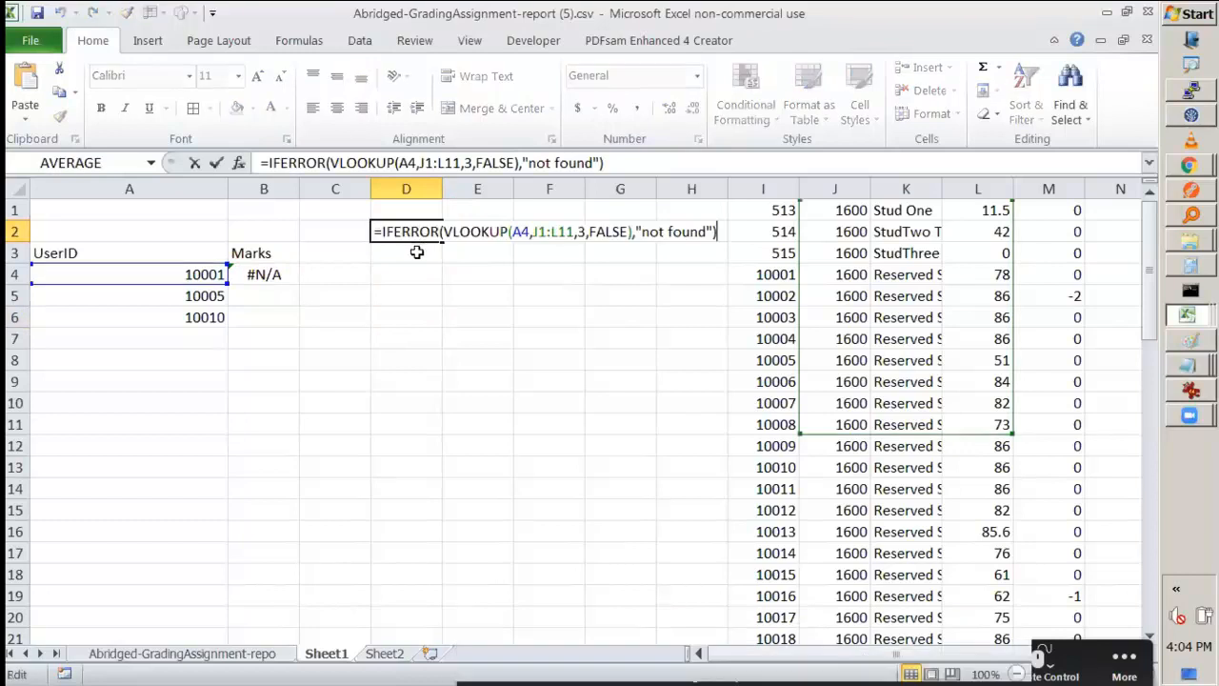
{"action": "left_click_drag", "start_coordinate": [375, 232], "coordinate": [445, 227]}
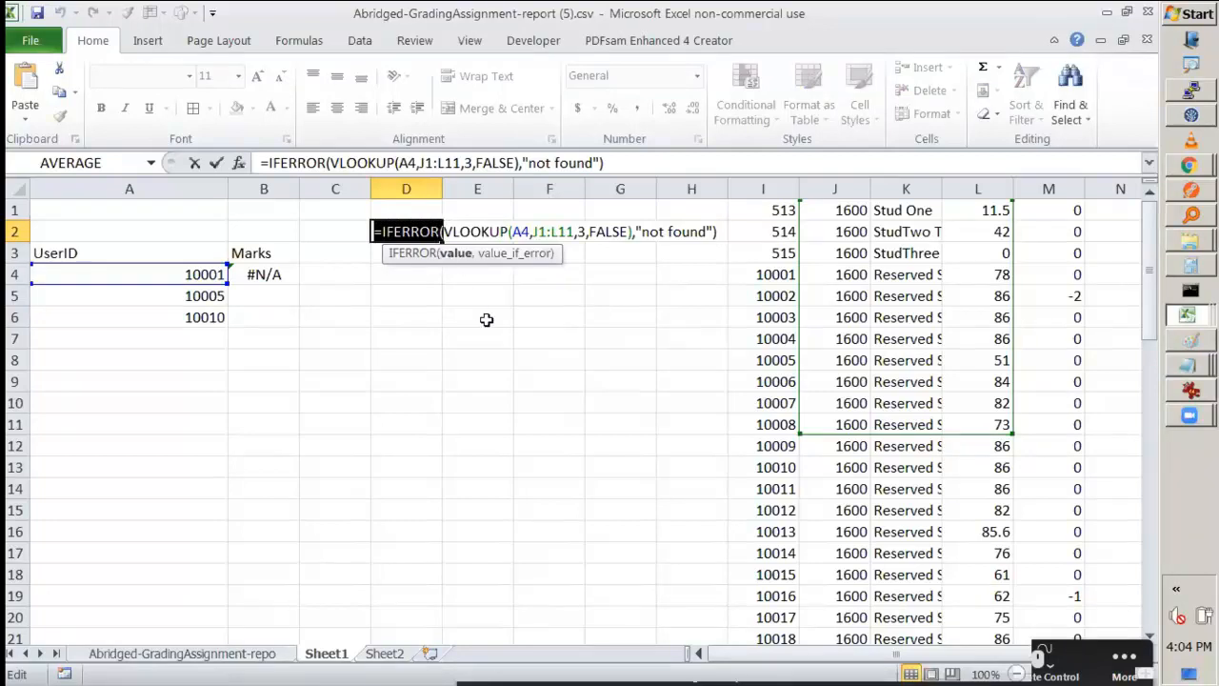
{"action": "key", "text": "Escape"}
Remove the table array, column index and match type from B4's VLOOKUP formula, keeping only the lookup value A4
{"action": "left_click", "coordinate": [275, 273]}
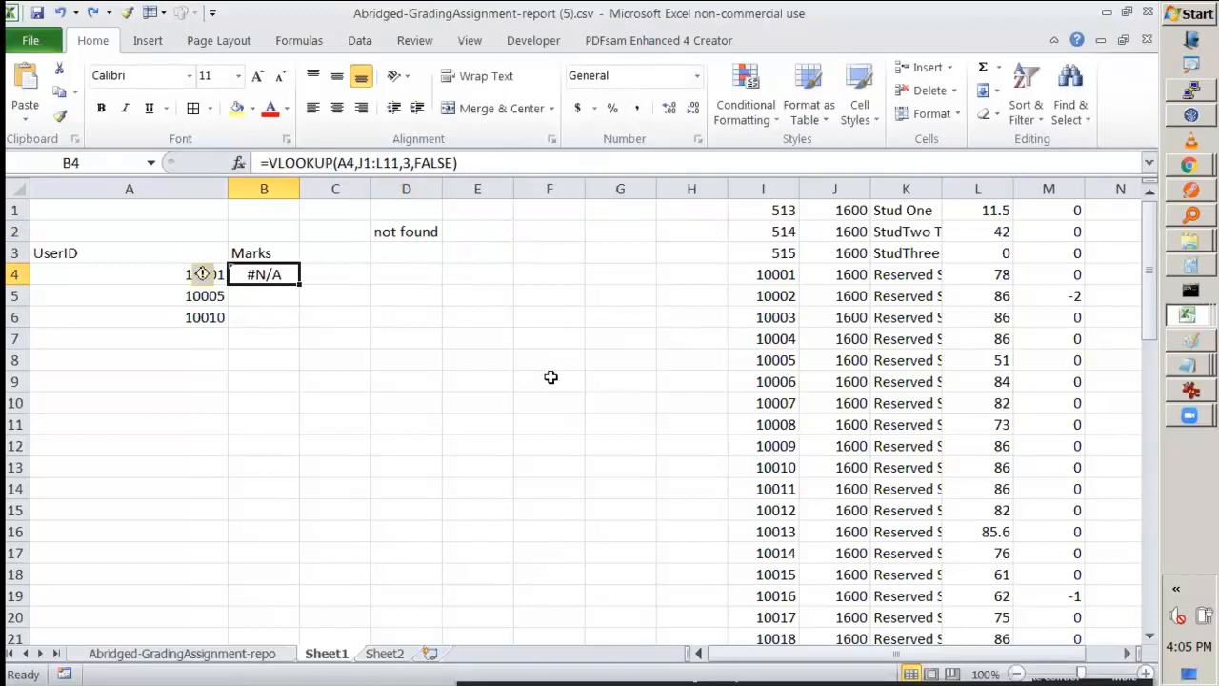
{"action": "key", "text": "F2"}
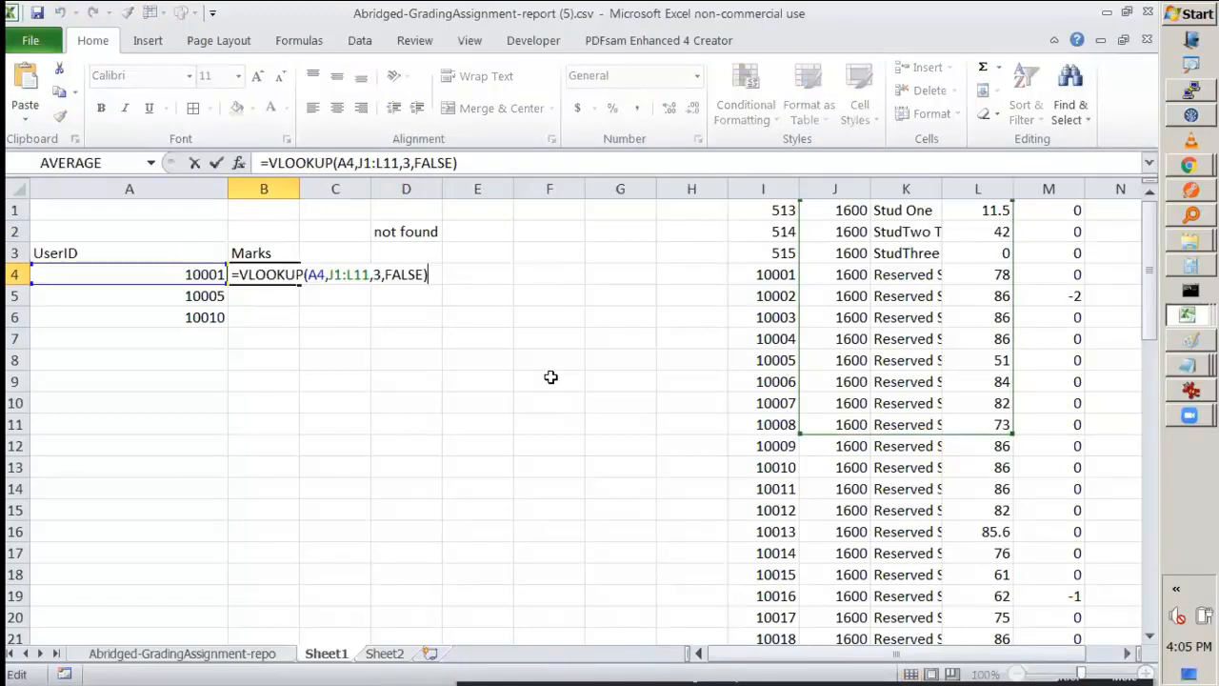
{"action": "mouse_move", "coordinate": [774, 170]}
{"action": "left_mouse_down"}
{"action": "mouse_move", "coordinate": [773, 220]}
{"action": "mouse_move", "coordinate": [856, 221]}
{"action": "mouse_move", "coordinate": [828, 236]}
{"action": "left_mouse_up"}
{"action": "key", "text": "Escape"}
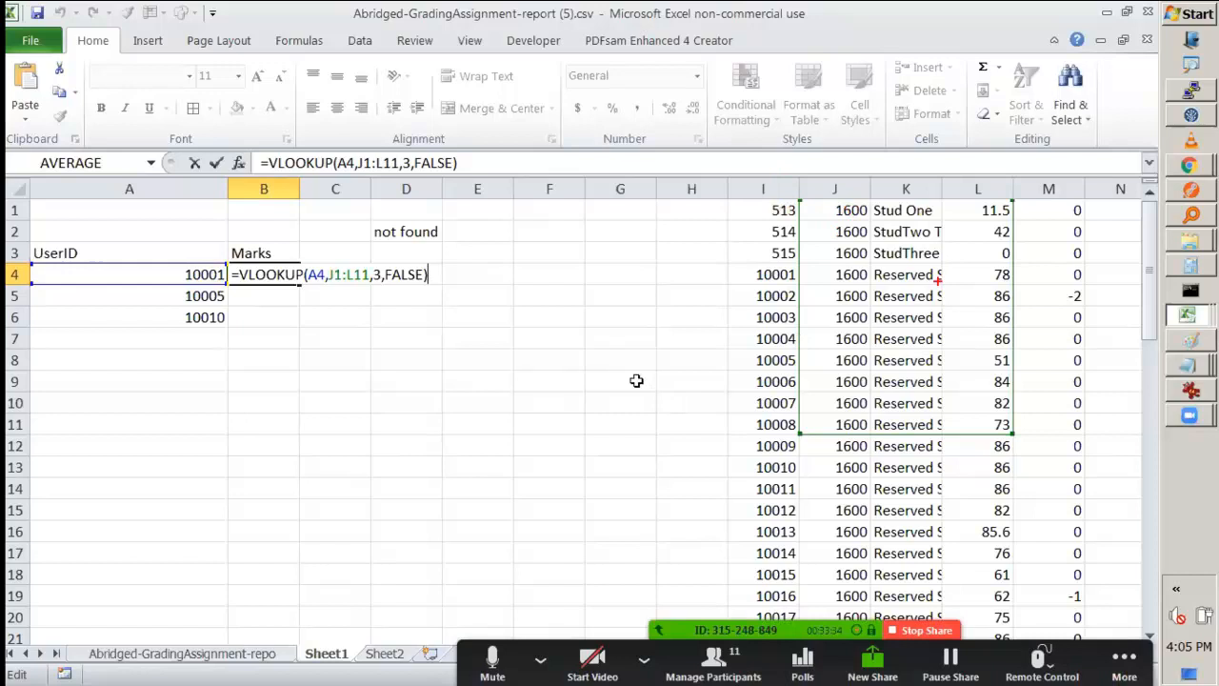
{"action": "key", "text": "Escape"}
{"action": "key", "text": "F2"}
{"action": "key", "text": "BackSpace"}
{"action": "key", "text": "BackSpace"}
{"action": "key", "text": "BackSpace"}
{"action": "key", "text": "BackSpace"}
{"action": "key", "text": "BackSpace"}
{"action": "key", "text": "BackSpace"}
{"action": "key", "text": "BackSpace"}
{"action": "key", "text": "BackSpace"}
{"action": "key", "text": "BackSpace"}
{"action": "key", "text": "BackSpace"}
{"action": "key", "text": "BackSpace"}
{"action": "key", "text": "BackSpace"}
{"action": "key", "text": "BackSpace"}
{"action": "key", "text": "BackSpace"}
{"action": "key", "text": "BackSpace"}
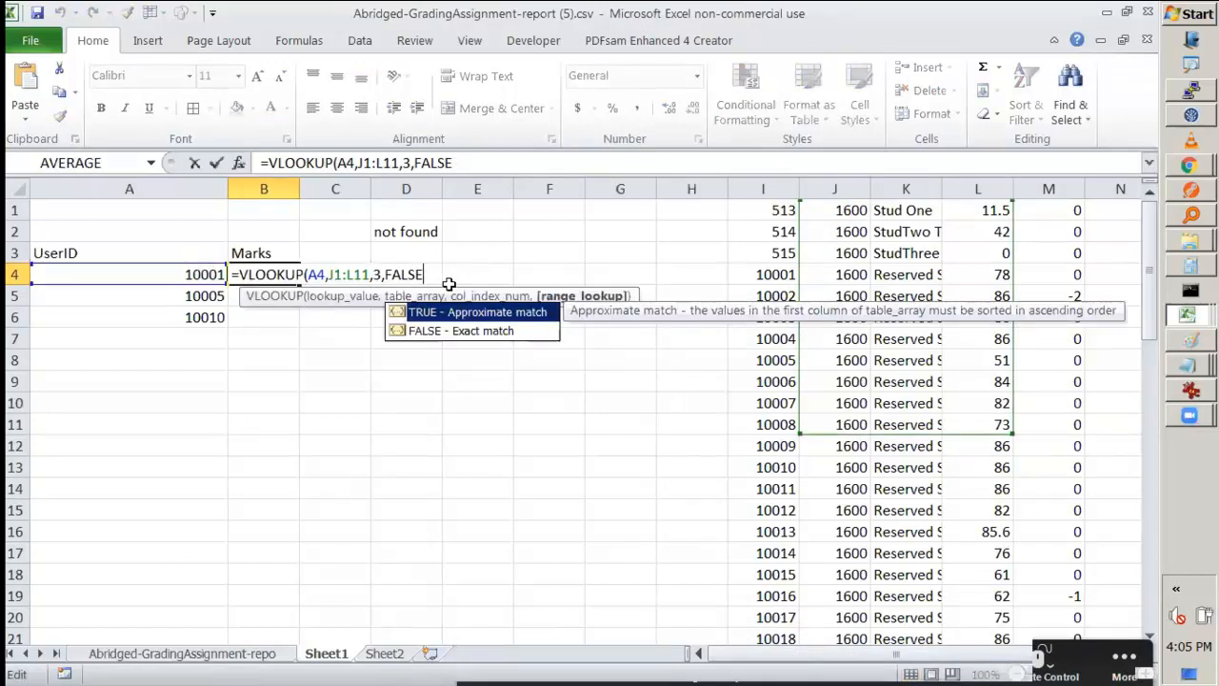
Set the table array of B4's VLOOKUP to I1:L61, running from the user ID column to the marks column
{"action": "left_click_drag", "start_coordinate": [791, 211], "coordinate": [981, 211]}
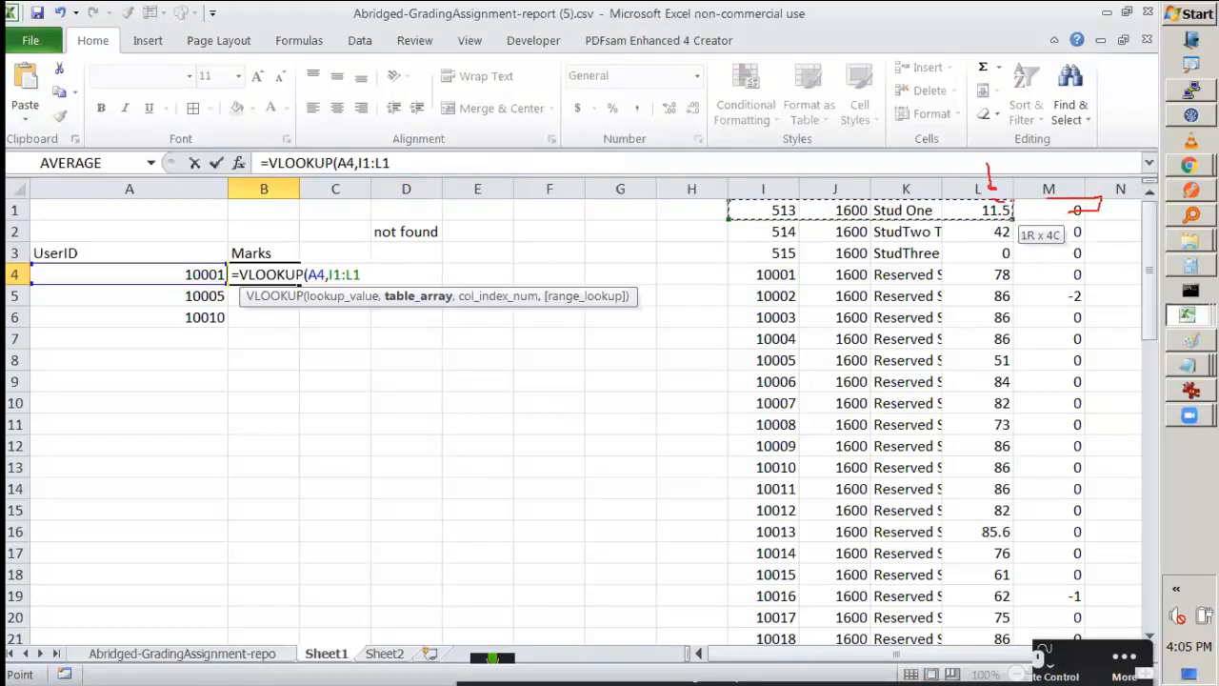
{"action": "left_click_drag", "start_coordinate": [1001, 211], "coordinate": [1004, 216]}
{"action": "key", "text": "Escape"}
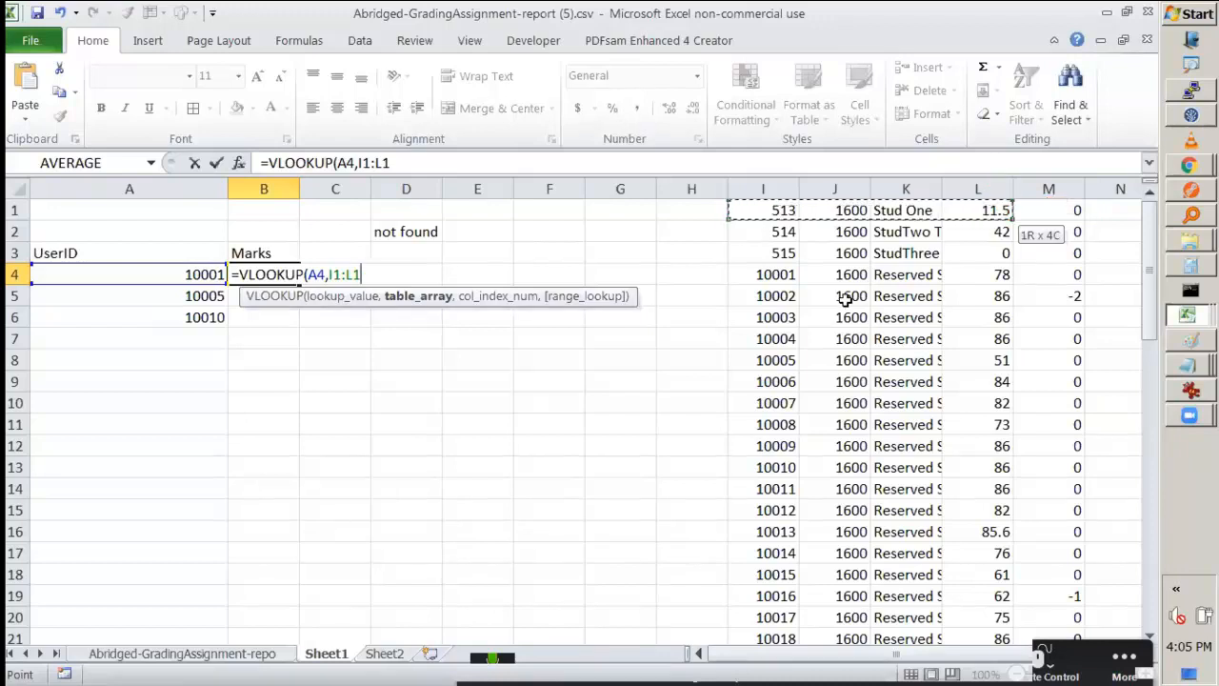
{"action": "key", "text": "shift+Down"}
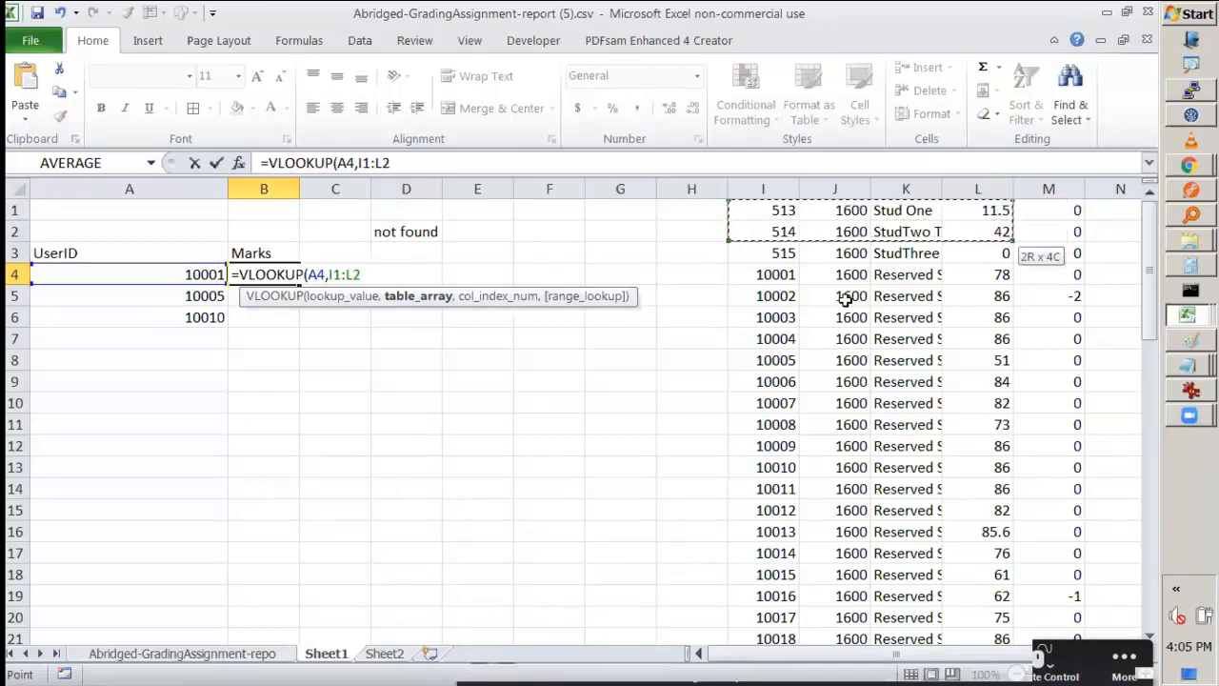
{"action": "key", "text": "ctrl+shift+Down"}
{"action": "scroll", "coordinate": [846, 299], "scroll_direction": "up", "scroll_amount": 14}
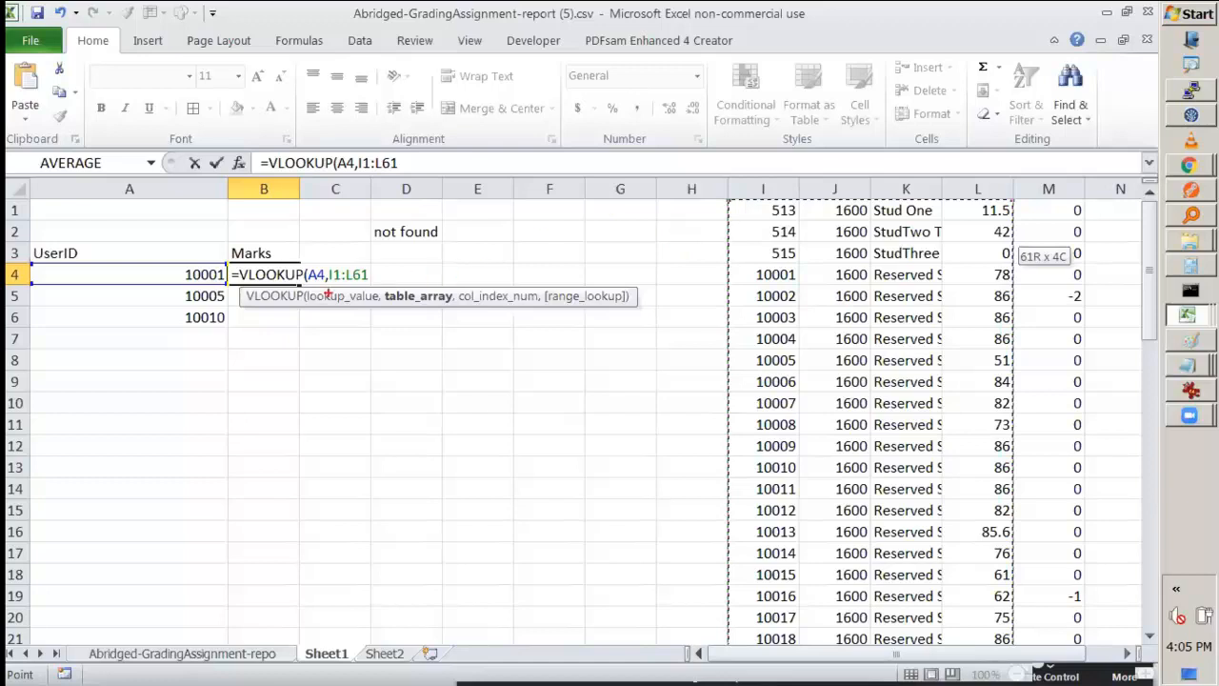
{"action": "left_click_drag", "start_coordinate": [333, 293], "coordinate": [374, 283]}
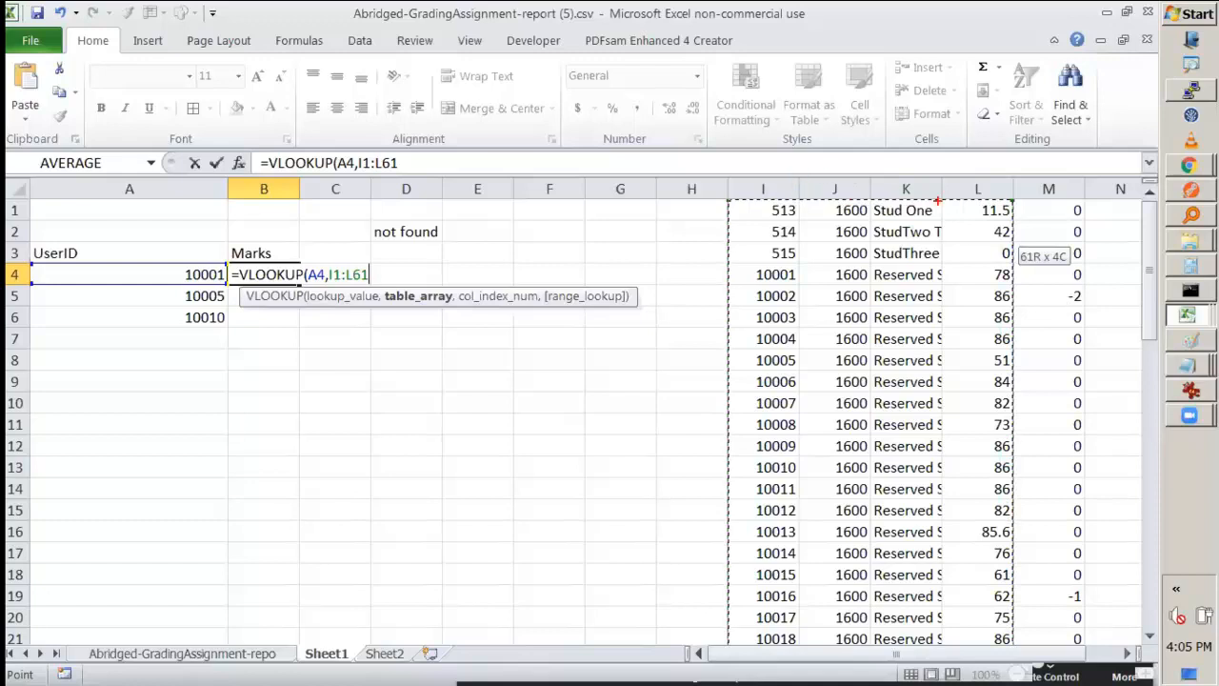
Mark the table array's columns from I to L with annotation strokes to count the marks column's position
{"action": "left_click_drag", "start_coordinate": [847, 175], "coordinate": [846, 222]}
{"action": "left_click_drag", "start_coordinate": [914, 189], "coordinate": [949, 202]}
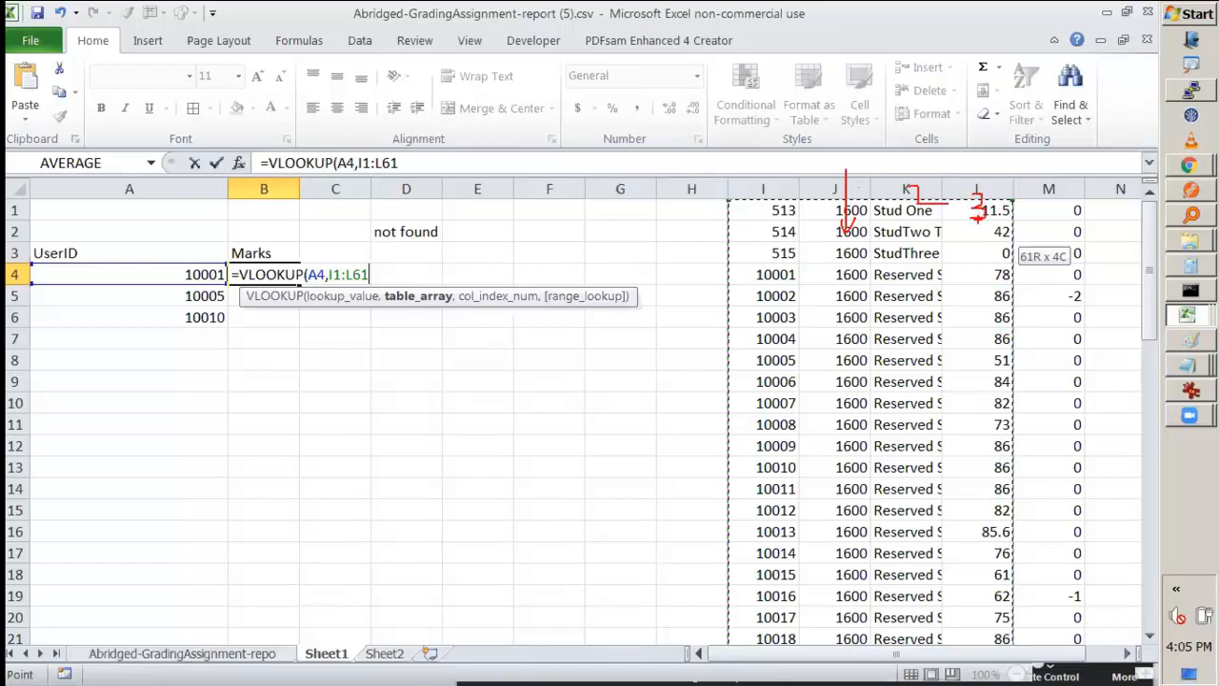
{"action": "left_click_drag", "start_coordinate": [774, 172], "coordinate": [775, 200]}
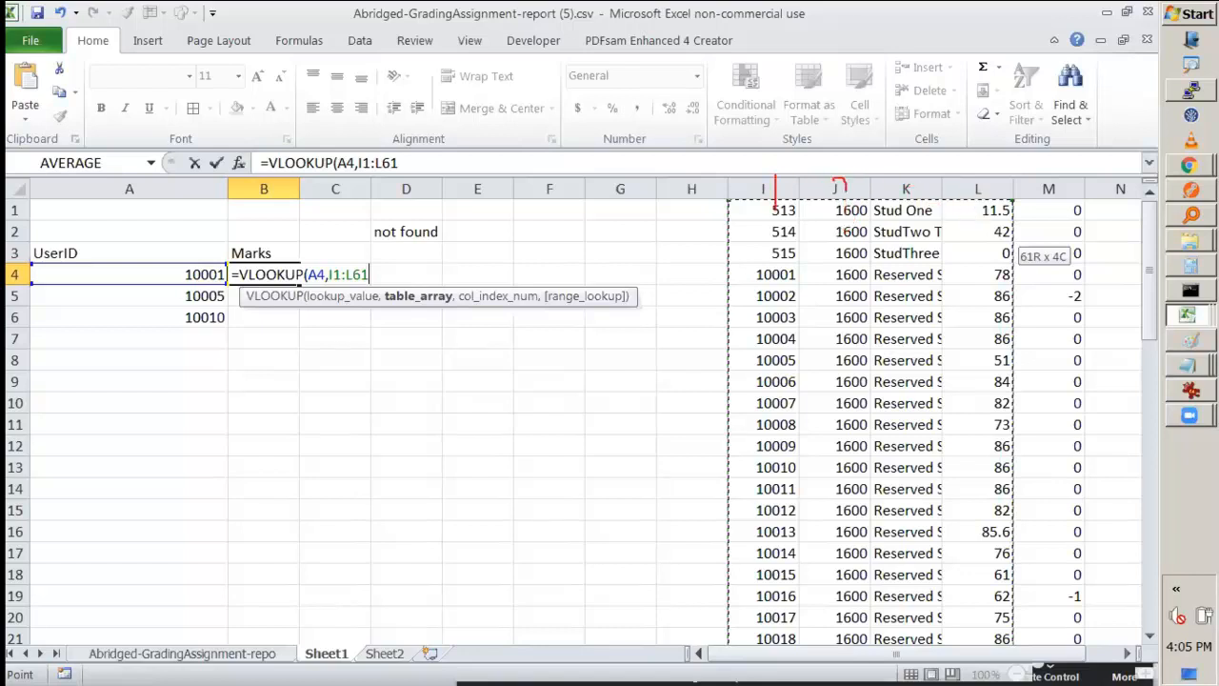
{"action": "left_click_drag", "start_coordinate": [900, 197], "coordinate": [987, 213]}
Complete B4's VLOOKUP formula with column index 4 and the exact match option FALSE
{"action": "type", "text": ",4"}
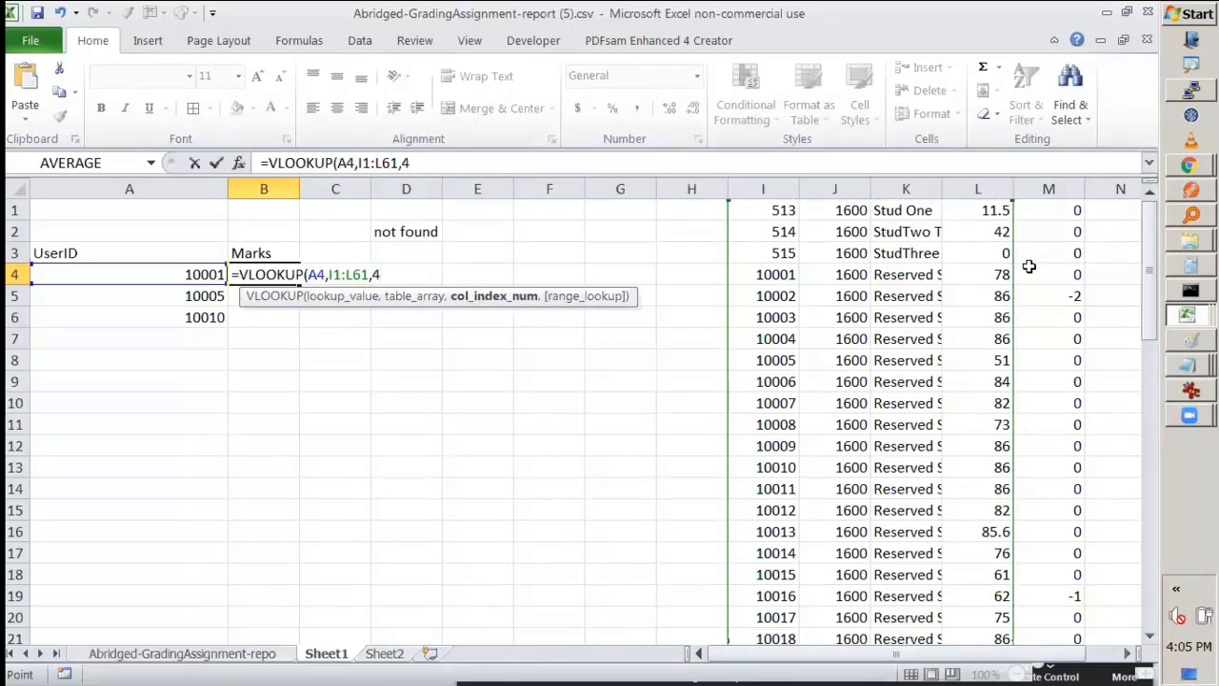
{"action": "type", "text": ","}
{"action": "key", "text": "Down"}
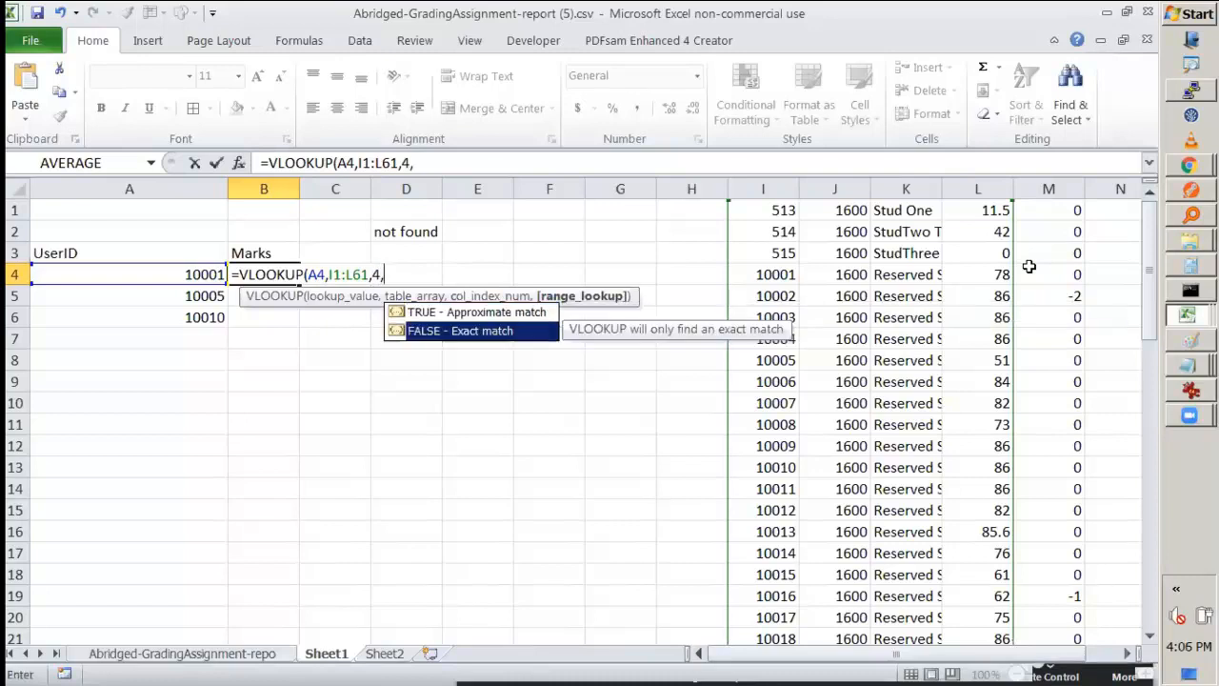
{"action": "key", "text": "Tab"}
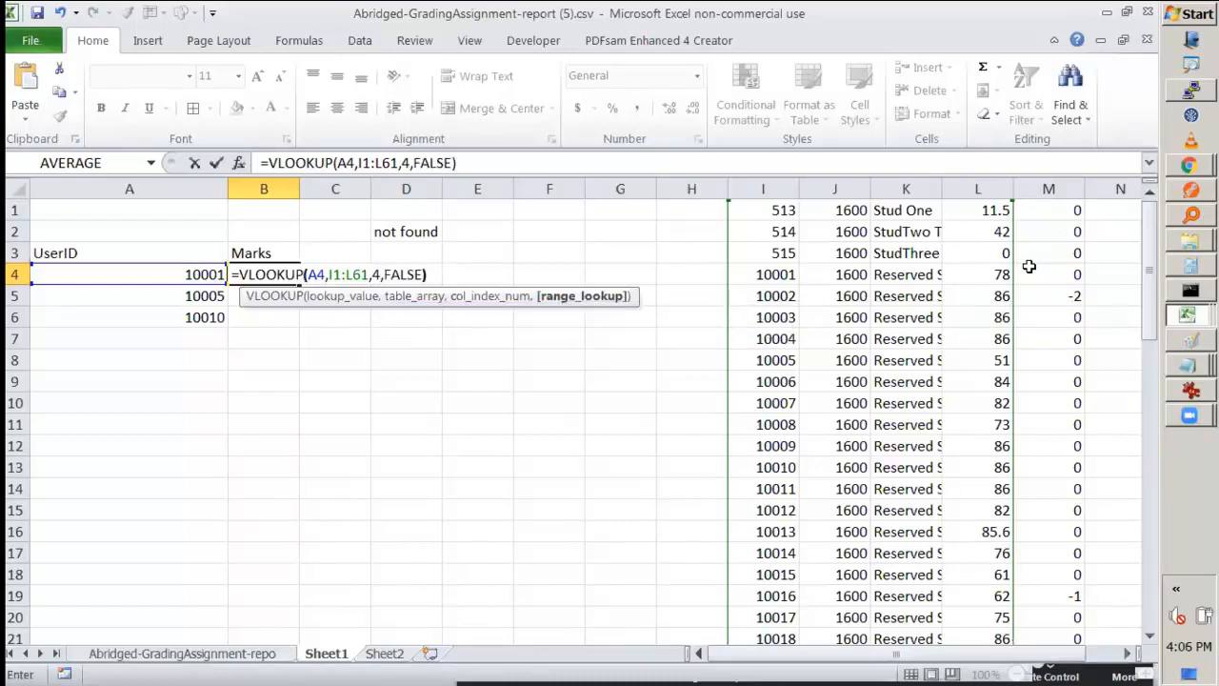
{"action": "type", "text": ")"}
{"action": "key", "text": "Return"}
{"action": "key", "text": "Up"}
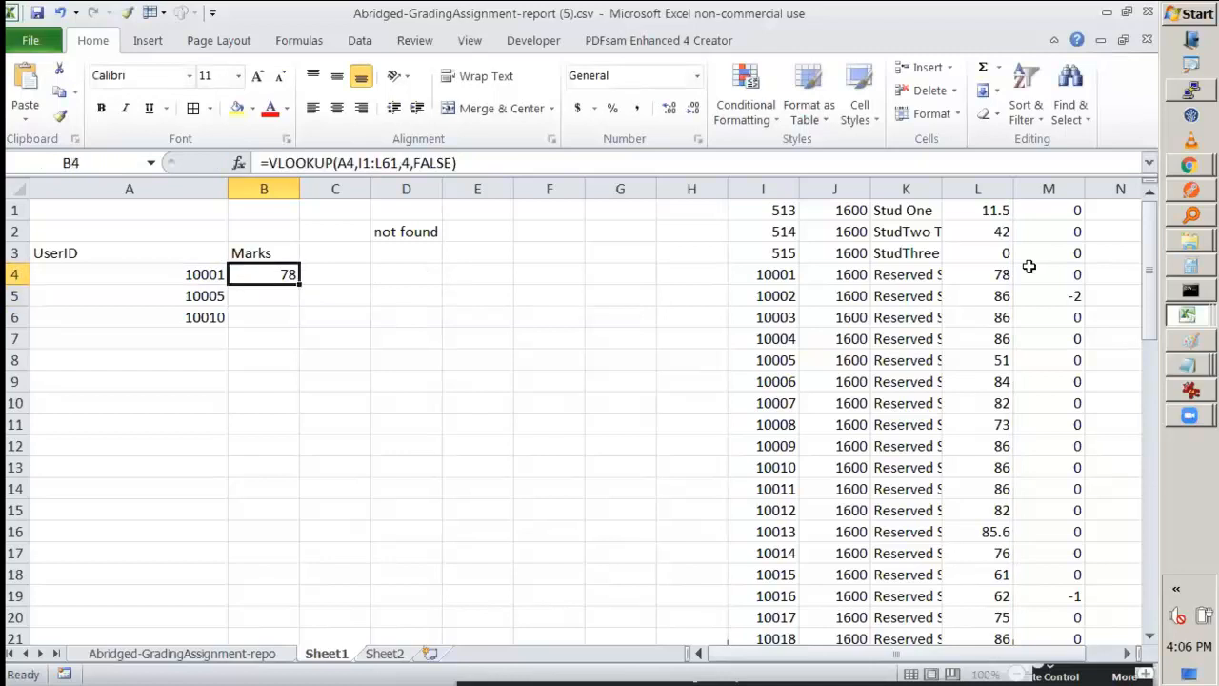
Highlight the mark for user ID 10001 in L4 with a yellow fill and compare it with B4
{"action": "left_click", "coordinate": [748, 275]}
{"action": "left_click", "coordinate": [994, 272]}
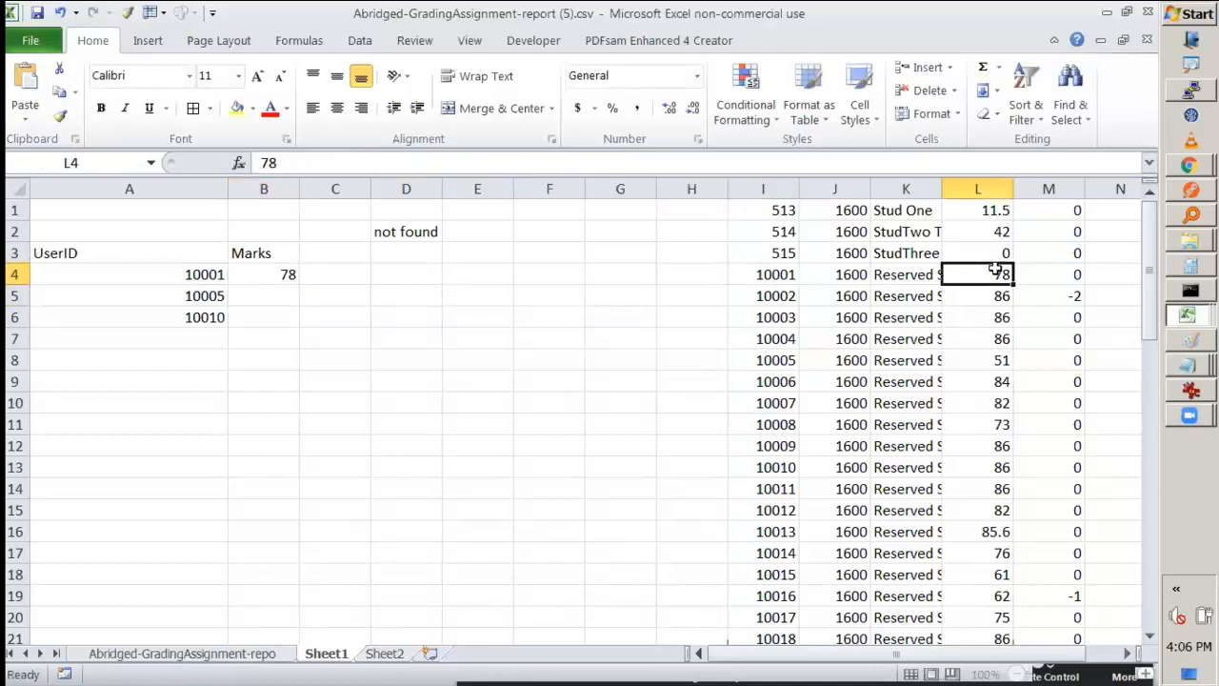
{"action": "left_click", "coordinate": [263, 270]}
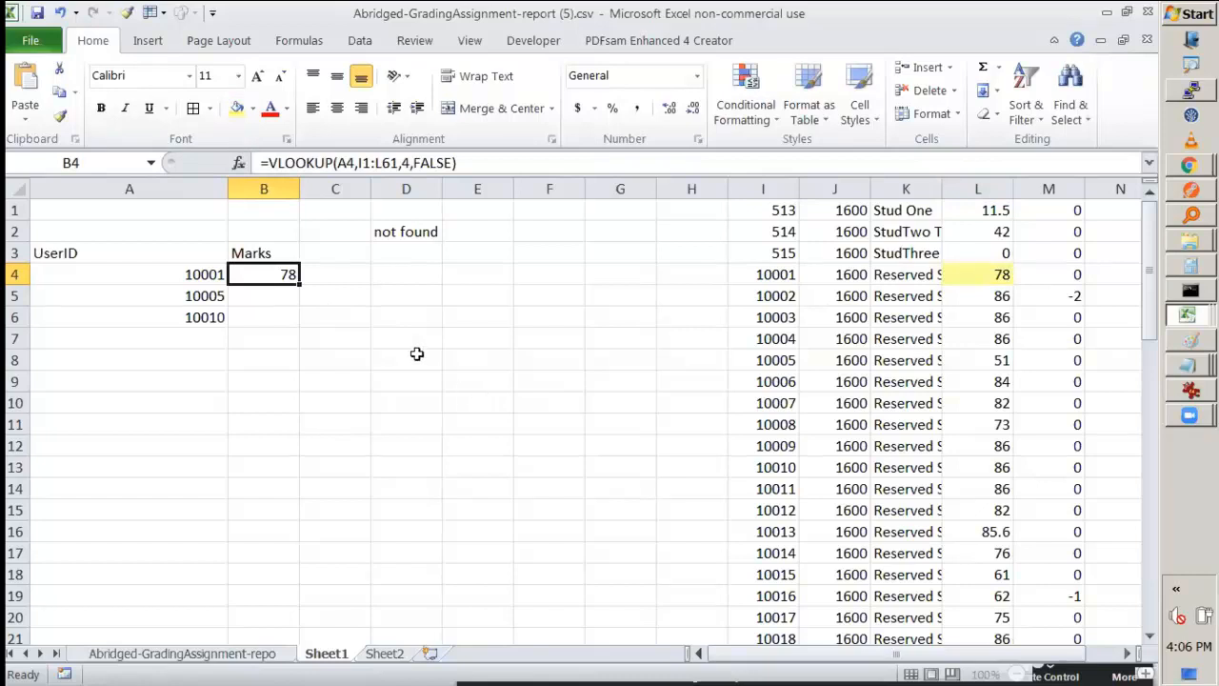
Copy the VLOOKUP formula from B4 down through B6 for the remaining user IDs
{"action": "left_click", "coordinate": [210, 295]}
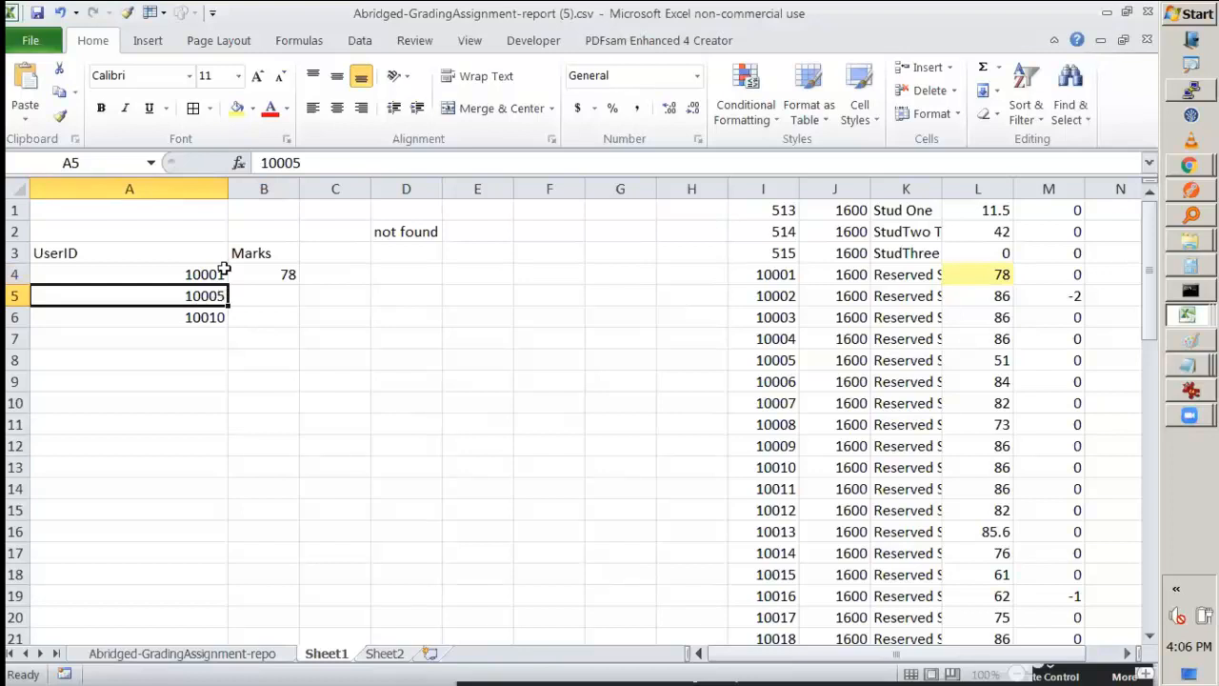
{"action": "left_click_drag", "start_coordinate": [263, 273], "coordinate": [259, 314]}
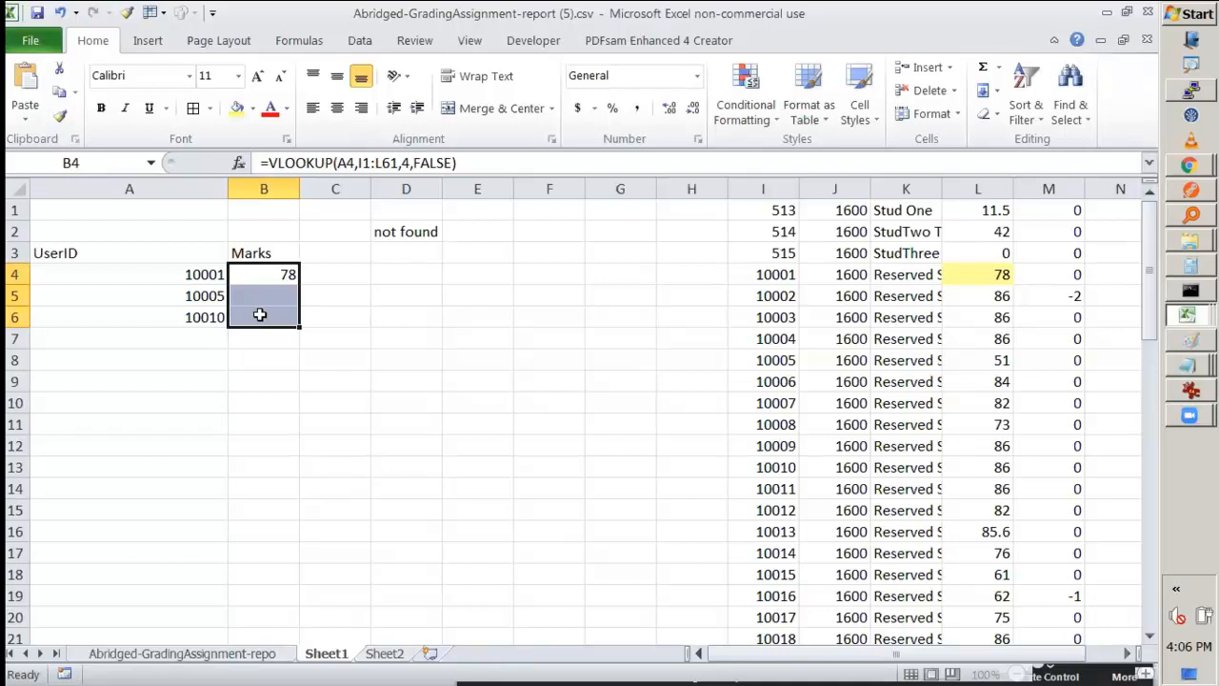
{"action": "key", "text": "Down"}
{"action": "key", "text": "Up"}
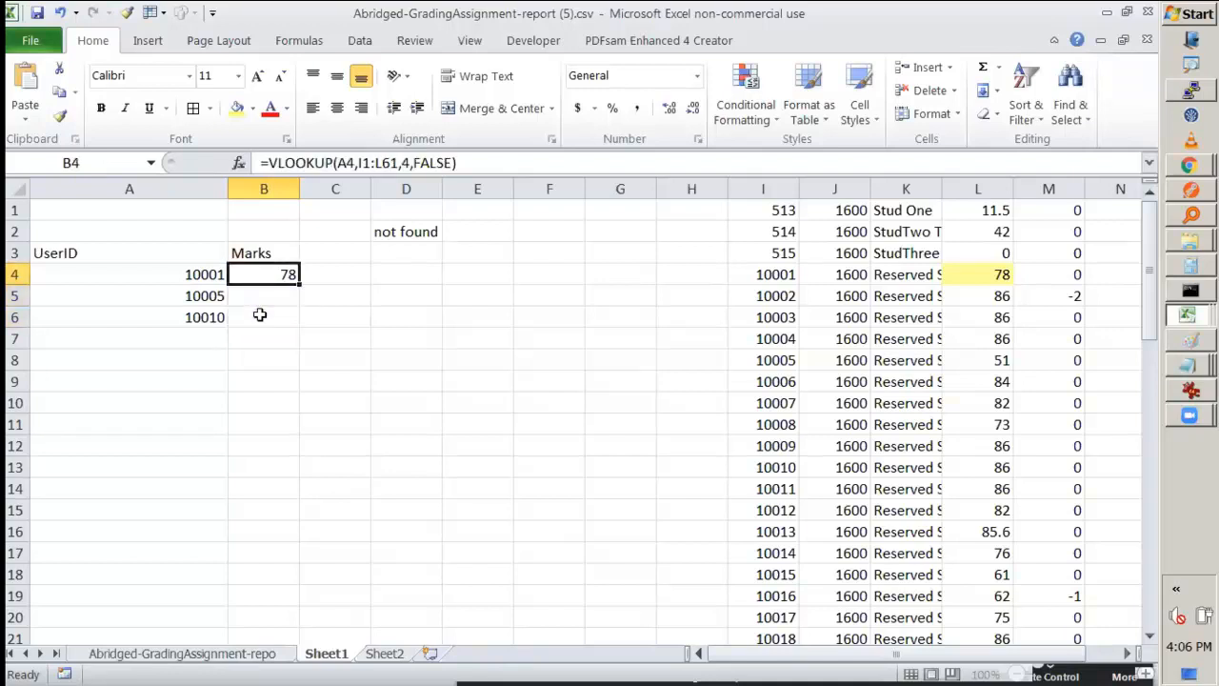
{"action": "left_click_drag", "start_coordinate": [299, 284], "coordinate": [292, 324]}
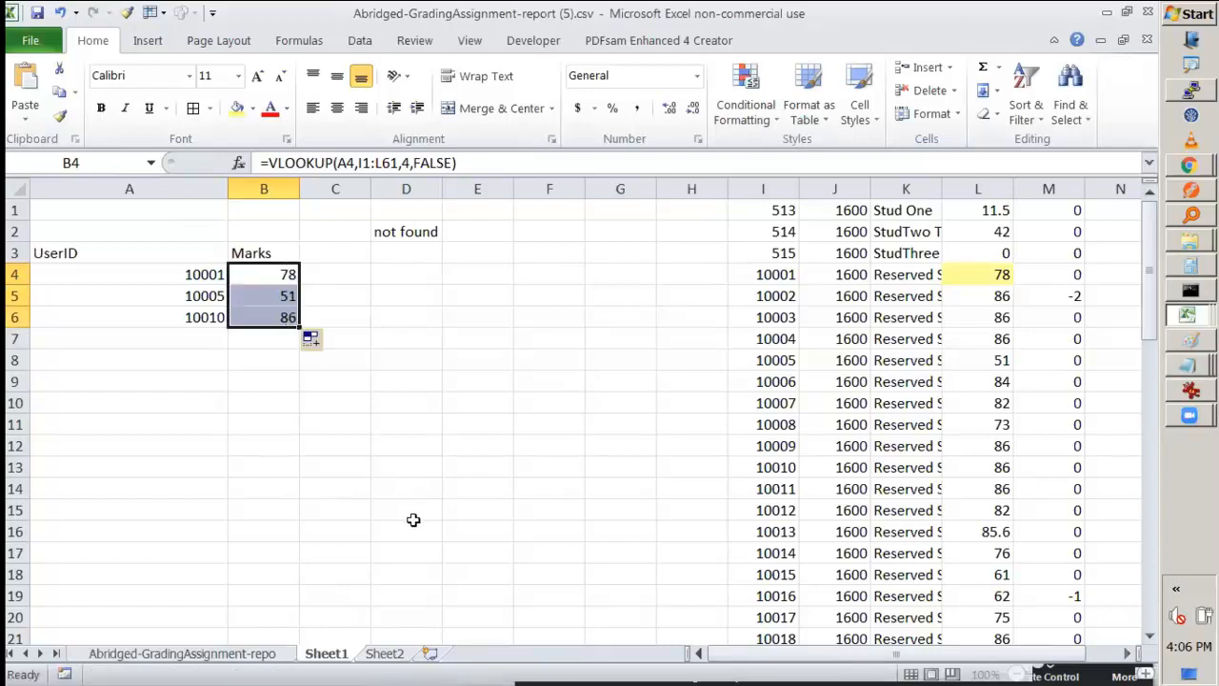
Try extending the marks formula into B7:B8 and clear those two cells
{"action": "left_click_drag", "start_coordinate": [299, 325], "coordinate": [276, 360]}
{"action": "left_click", "coordinate": [306, 341]}
{"action": "key", "text": "Delete"}
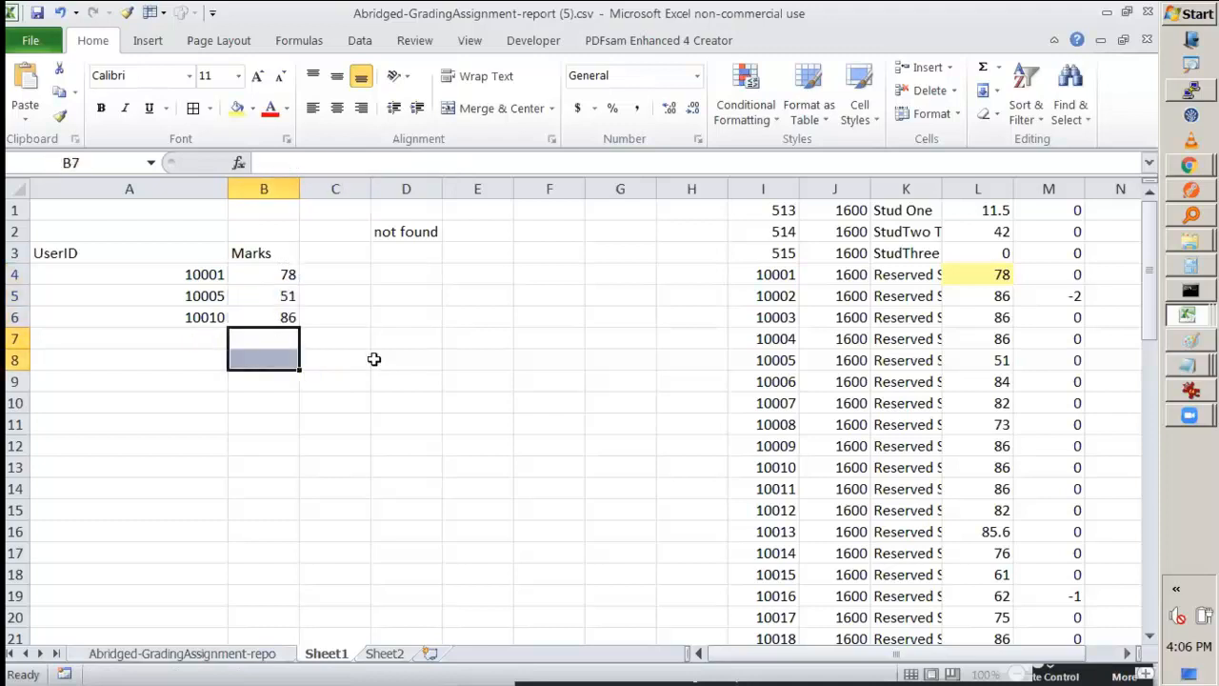
Add the user ID 10011 in A7 below the existing IDs
{"action": "left_click", "coordinate": [288, 278]}
{"action": "left_click", "coordinate": [292, 318]}
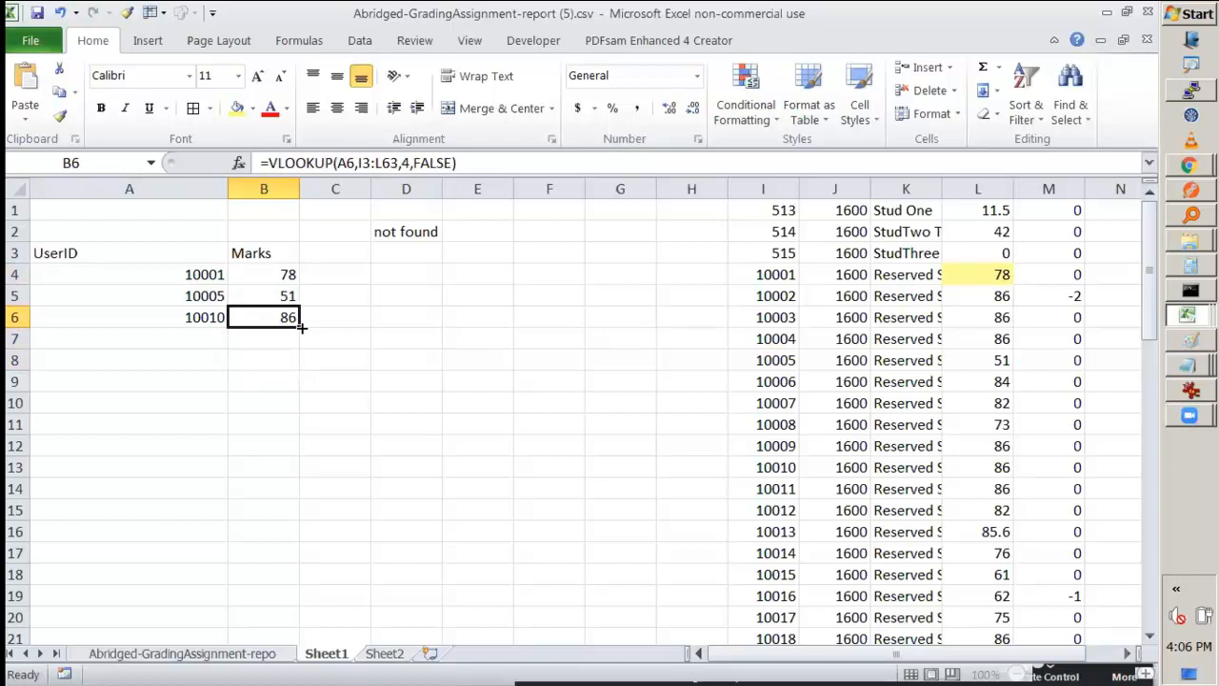
{"action": "left_click", "coordinate": [192, 349]}
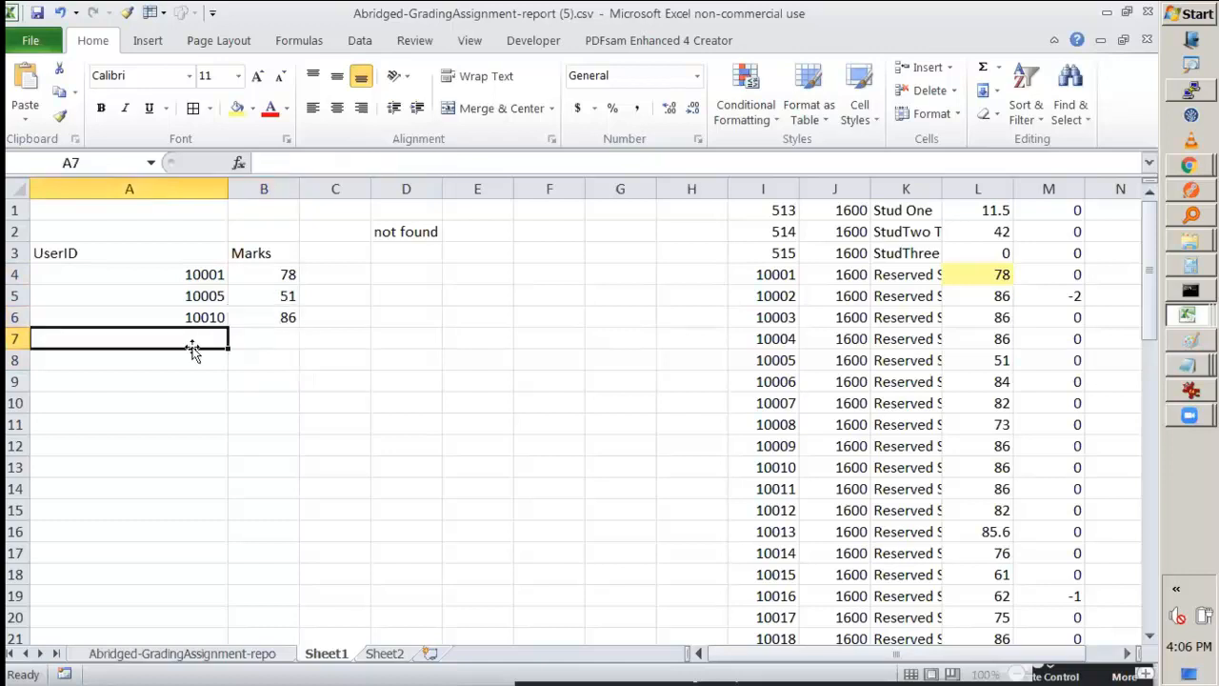
{"action": "type", "text": "100"}
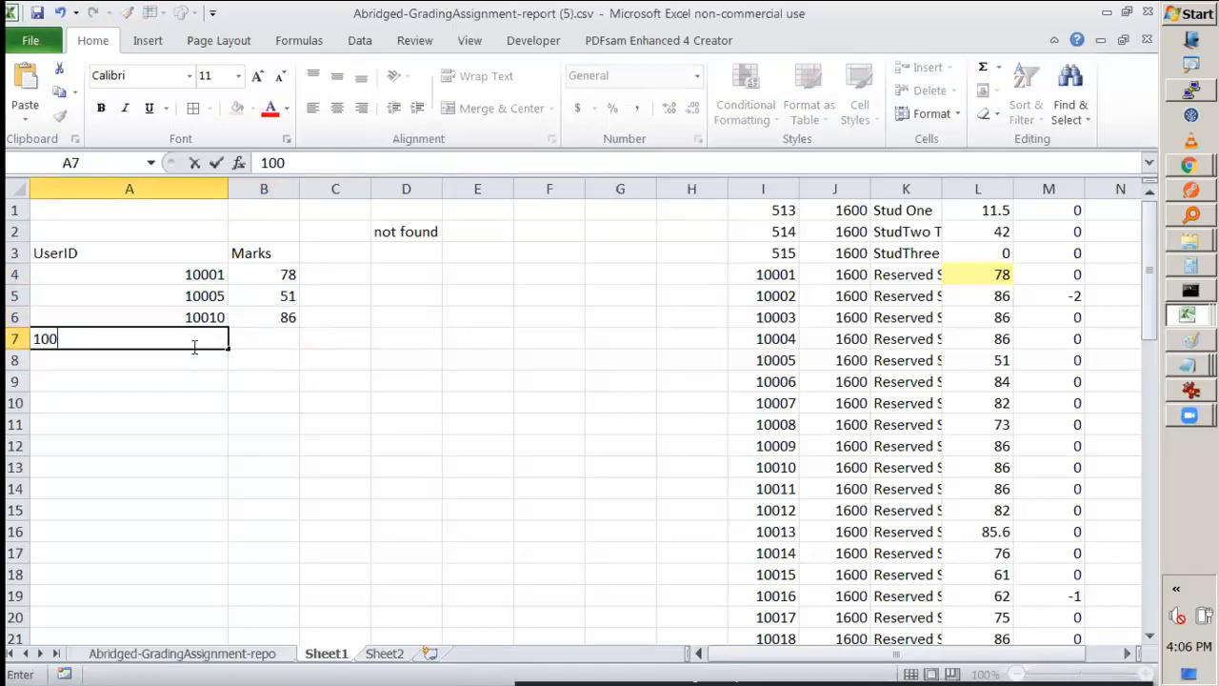
{"action": "type", "text": "11"}
{"action": "key", "text": "Return"}
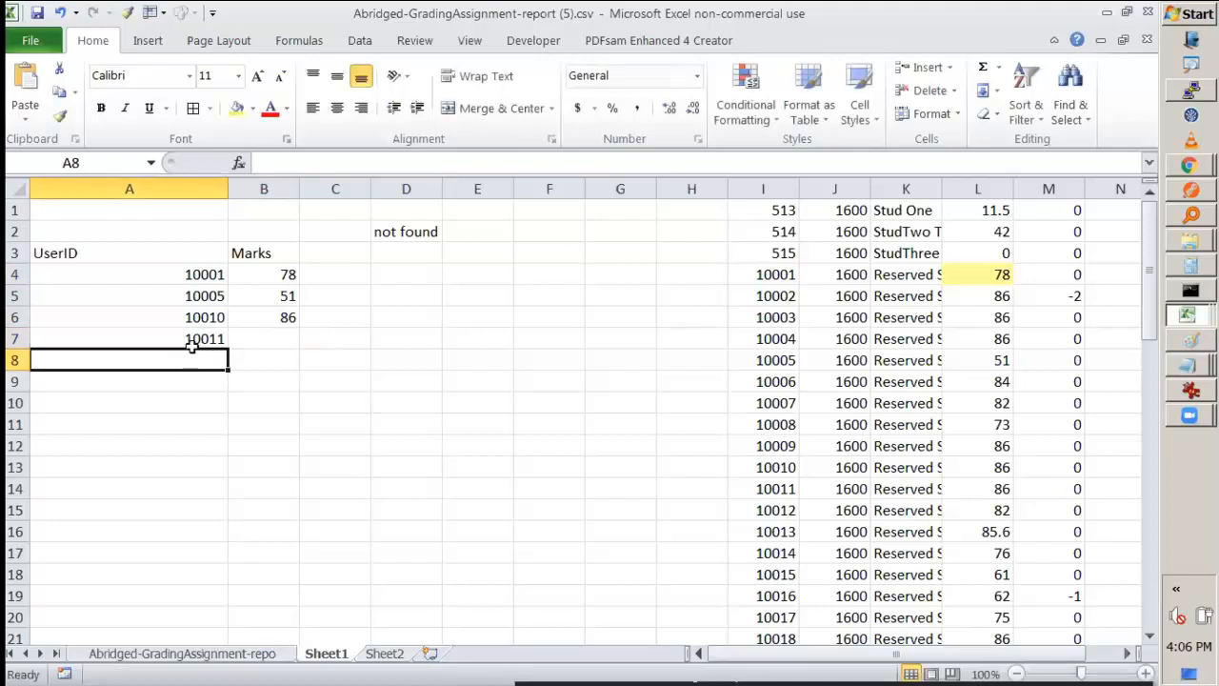
Copy the VLOOKUP formula from B6 down to B7 to retrieve the new ID's marks
{"action": "key", "text": "Up"}
{"action": "key", "text": "Up"}
{"action": "key", "text": "Right"}
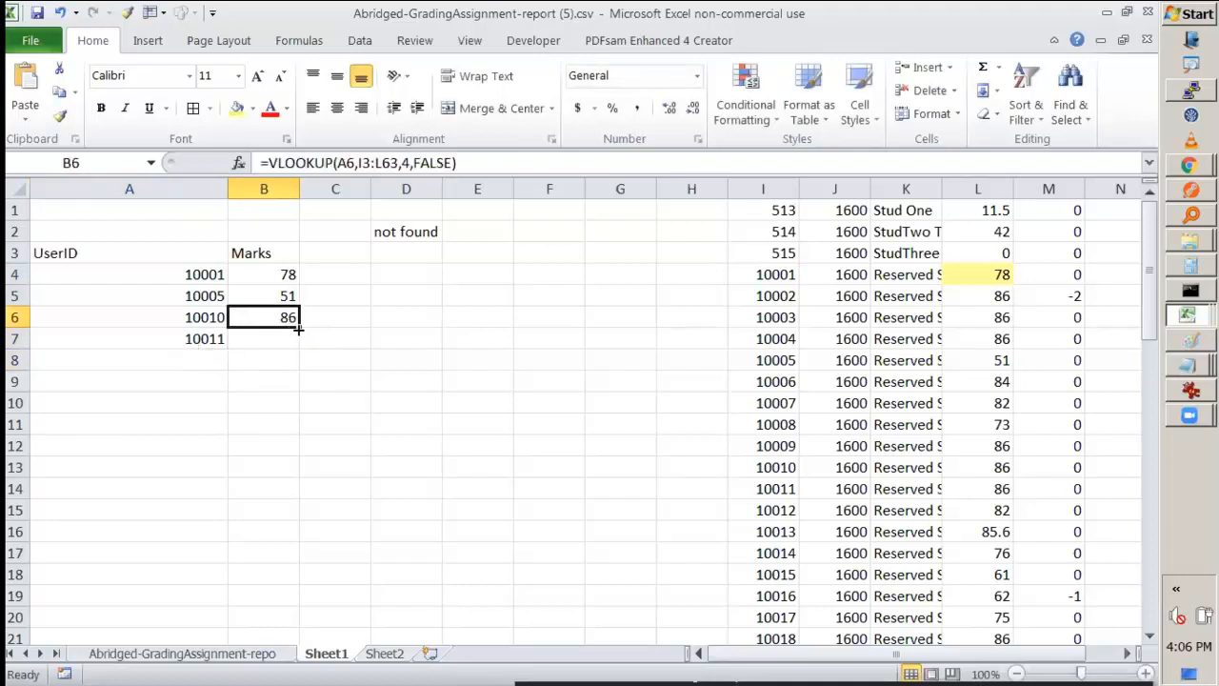
{"action": "left_click_drag", "start_coordinate": [301, 326], "coordinate": [300, 347]}
Add the user ID 513 in A8 and copy the VLOOKUP formula from B7 down to B8
{"action": "left_click", "coordinate": [198, 358]}
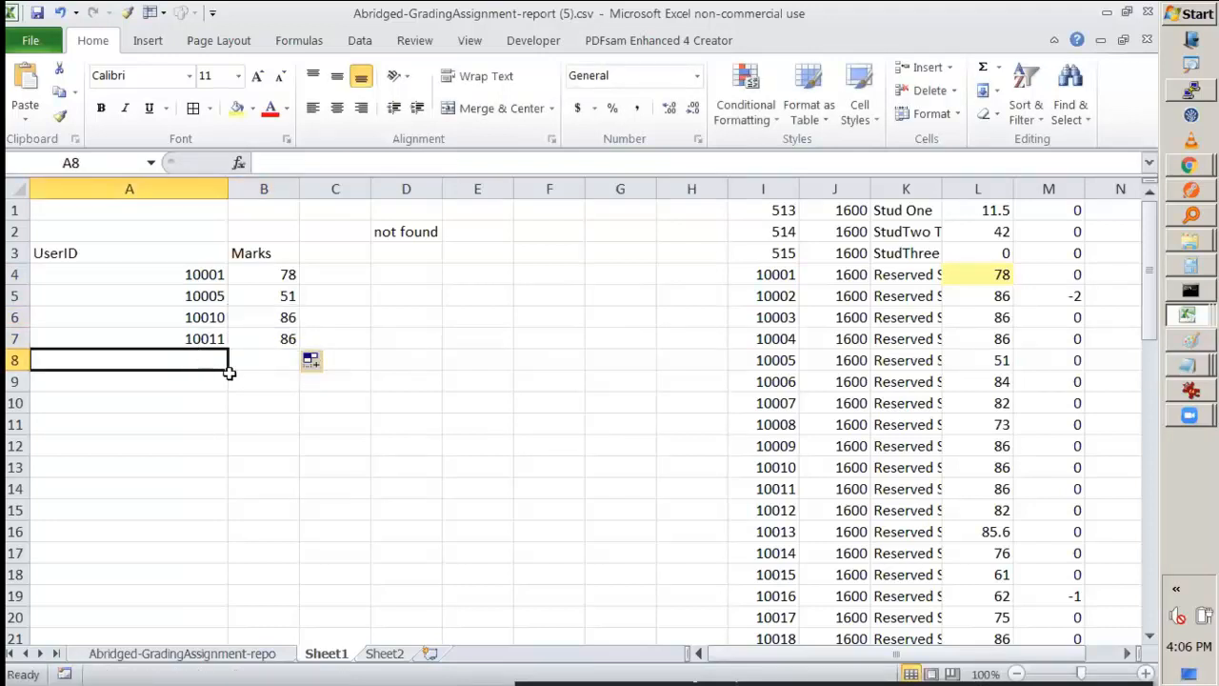
{"action": "left_click", "coordinate": [264, 342]}
{"action": "left_click", "coordinate": [210, 360]}
{"action": "type", "text": "513"}
{"action": "key", "text": "Tab"}
{"action": "left_click", "coordinate": [272, 340]}
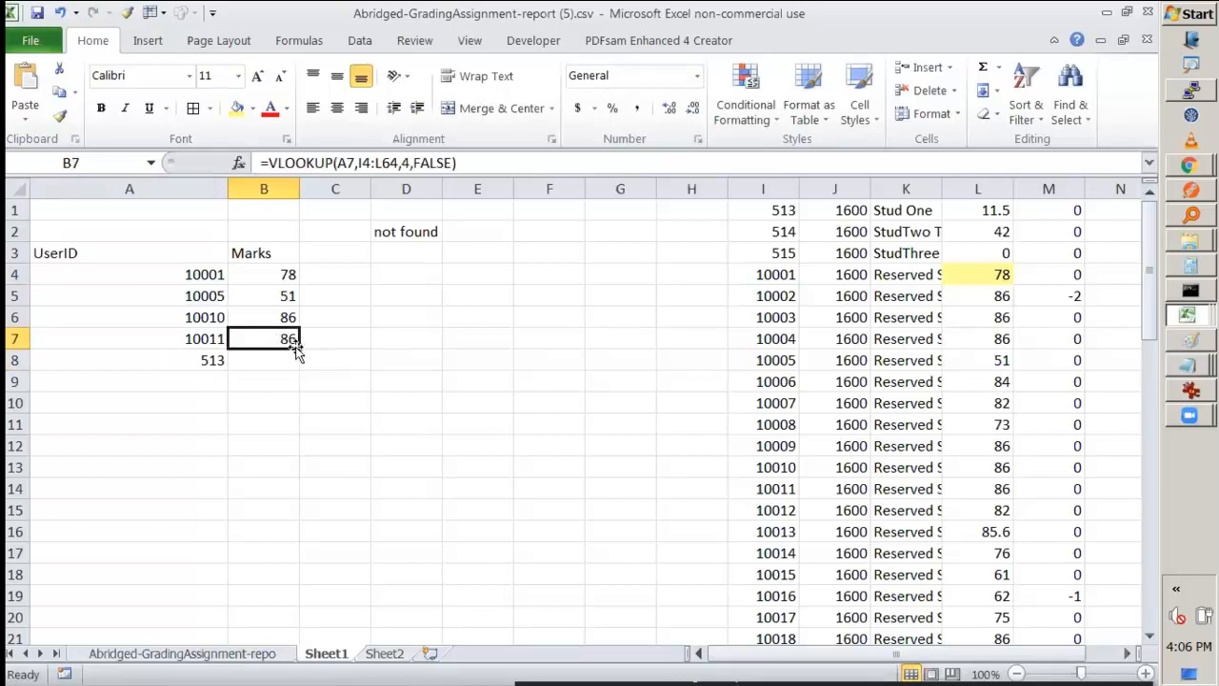
{"action": "left_click_drag", "start_coordinate": [299, 349], "coordinate": [299, 371]}
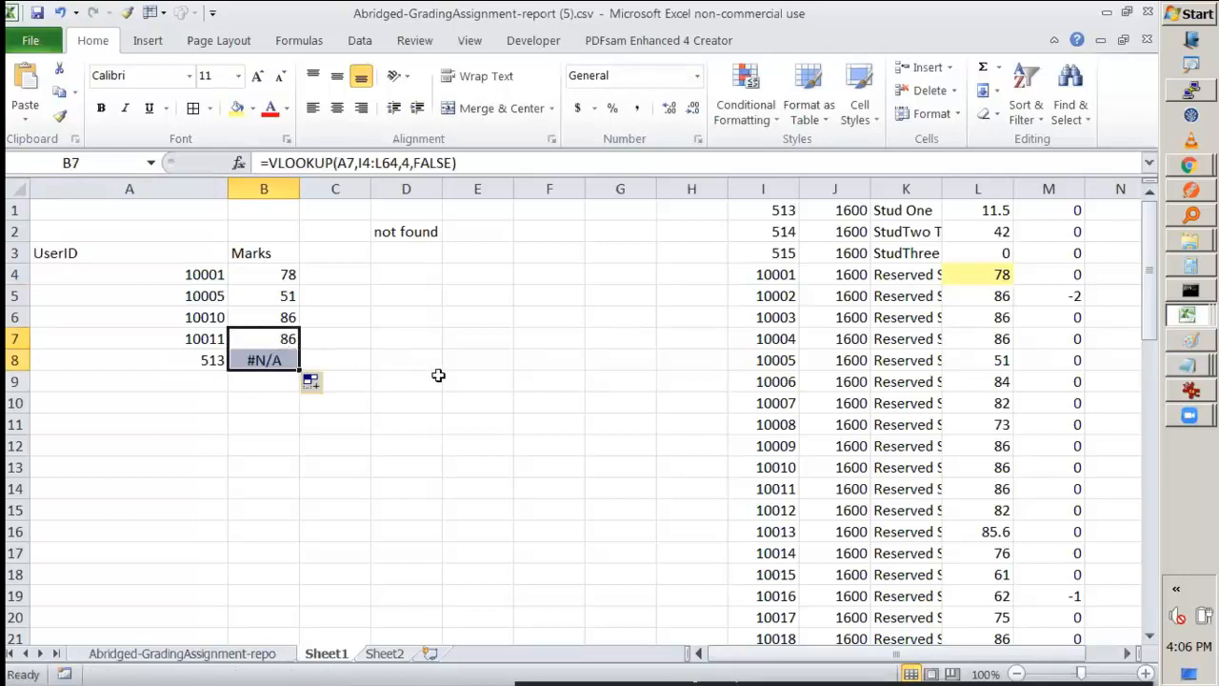
Examine the table array reference in B8's copied VLOOKUP formula
{"action": "left_click", "coordinate": [436, 378]}
{"action": "left_click", "coordinate": [268, 361]}
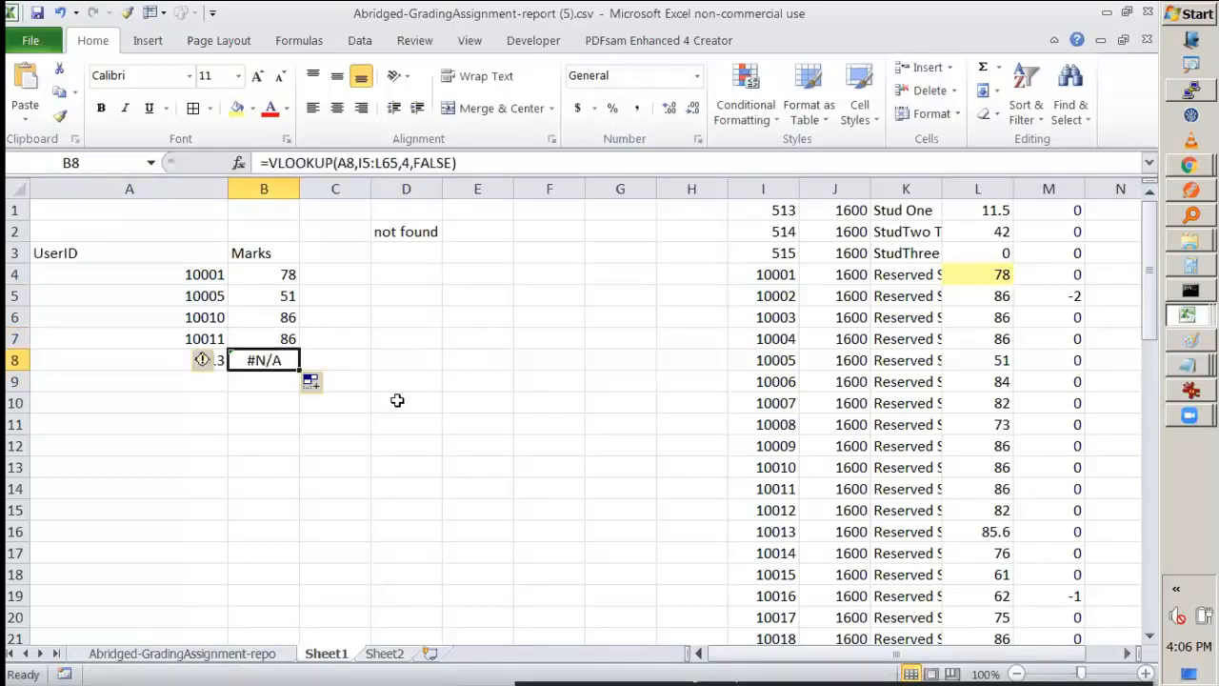
{"action": "left_click", "coordinate": [479, 400]}
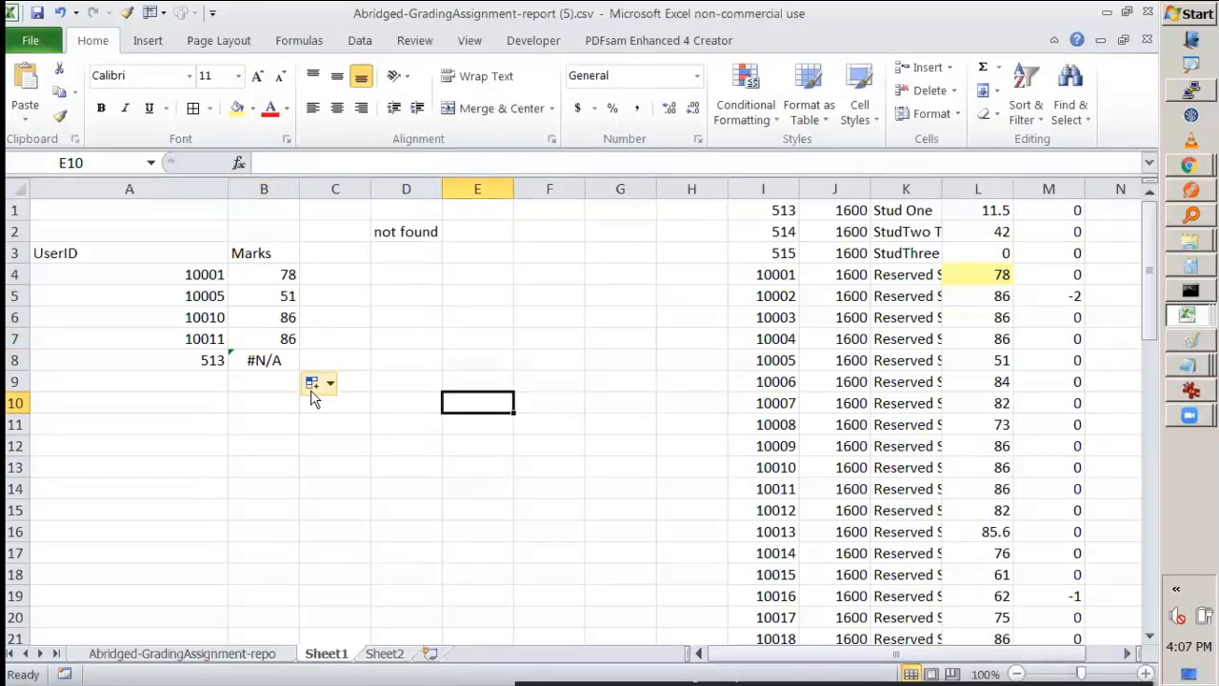